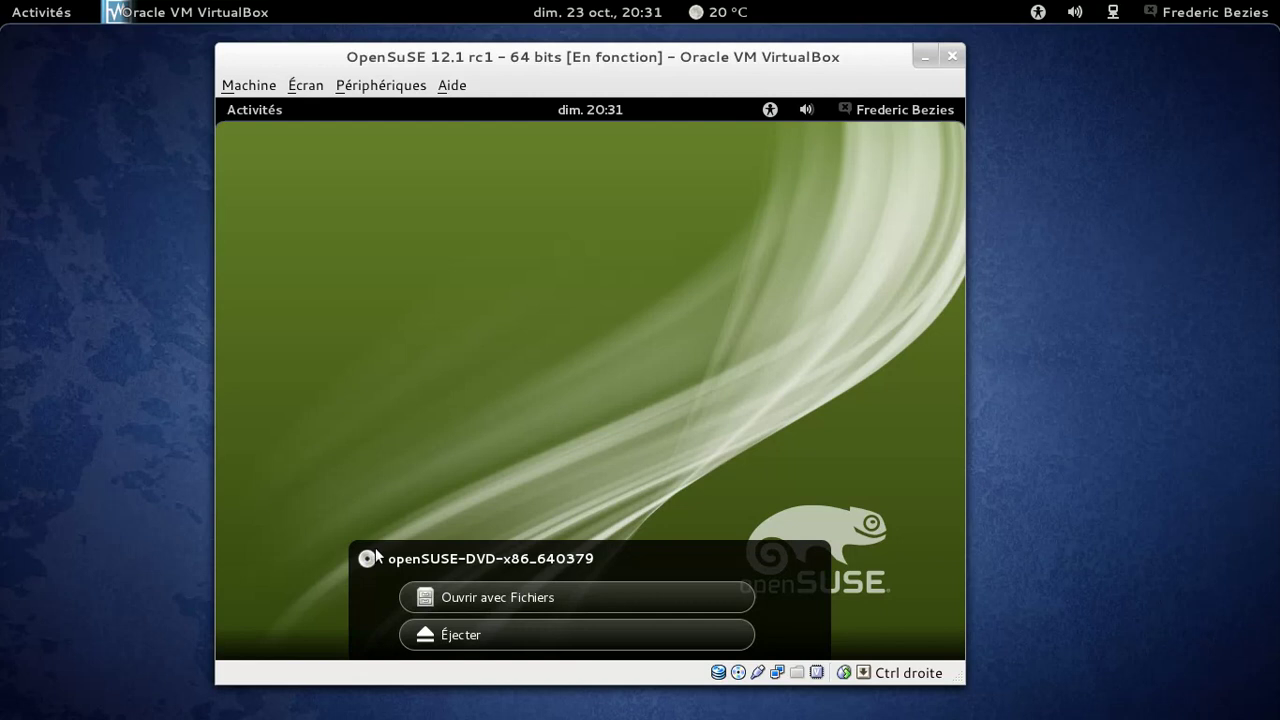
# Open the system settings, review the summary in Informations système, and return to all settings.
pyautogui.click(871, 110)
pyautogui.click(800, 331)
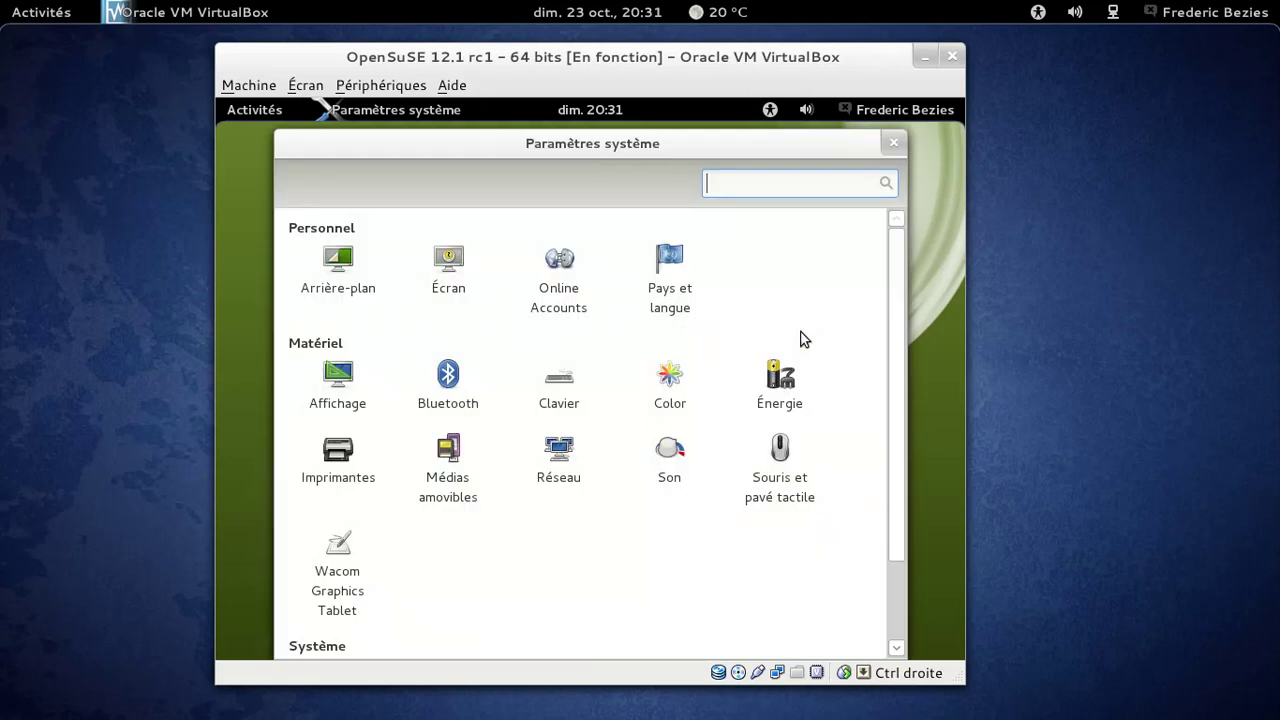
pyautogui.moveTo(901, 304); pyautogui.dragTo(903, 551)
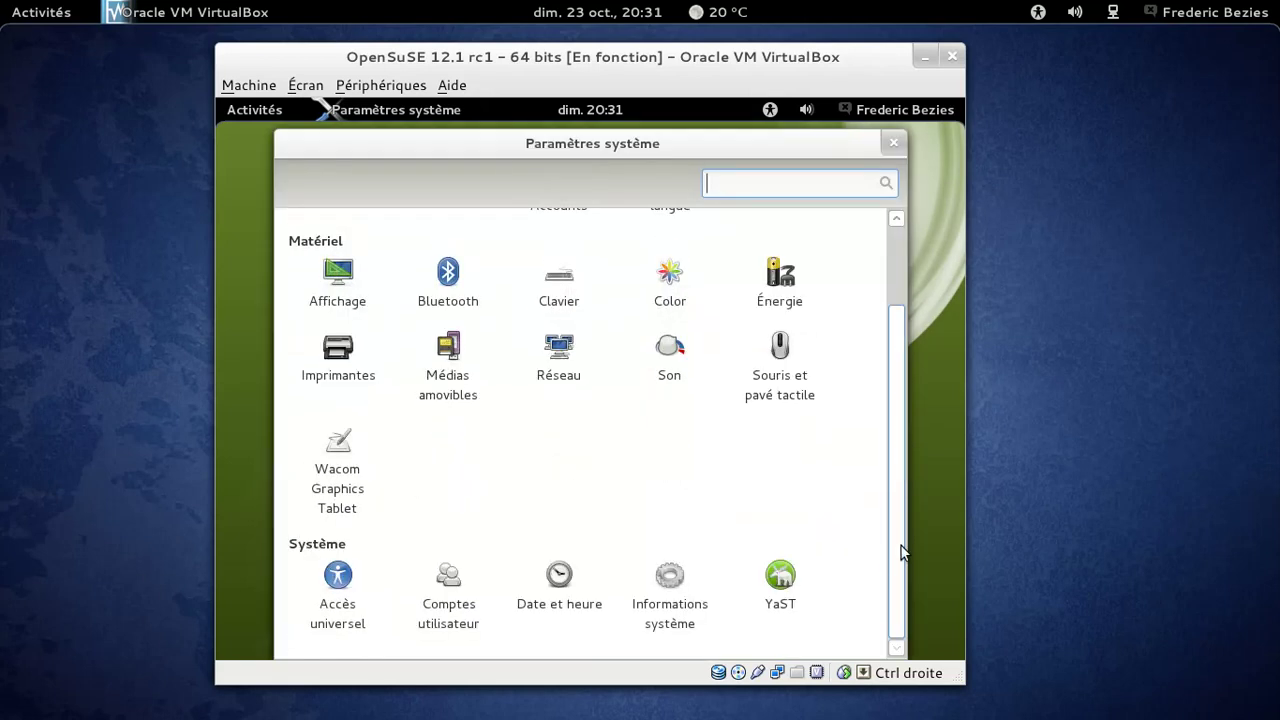
pyautogui.click(692, 590)
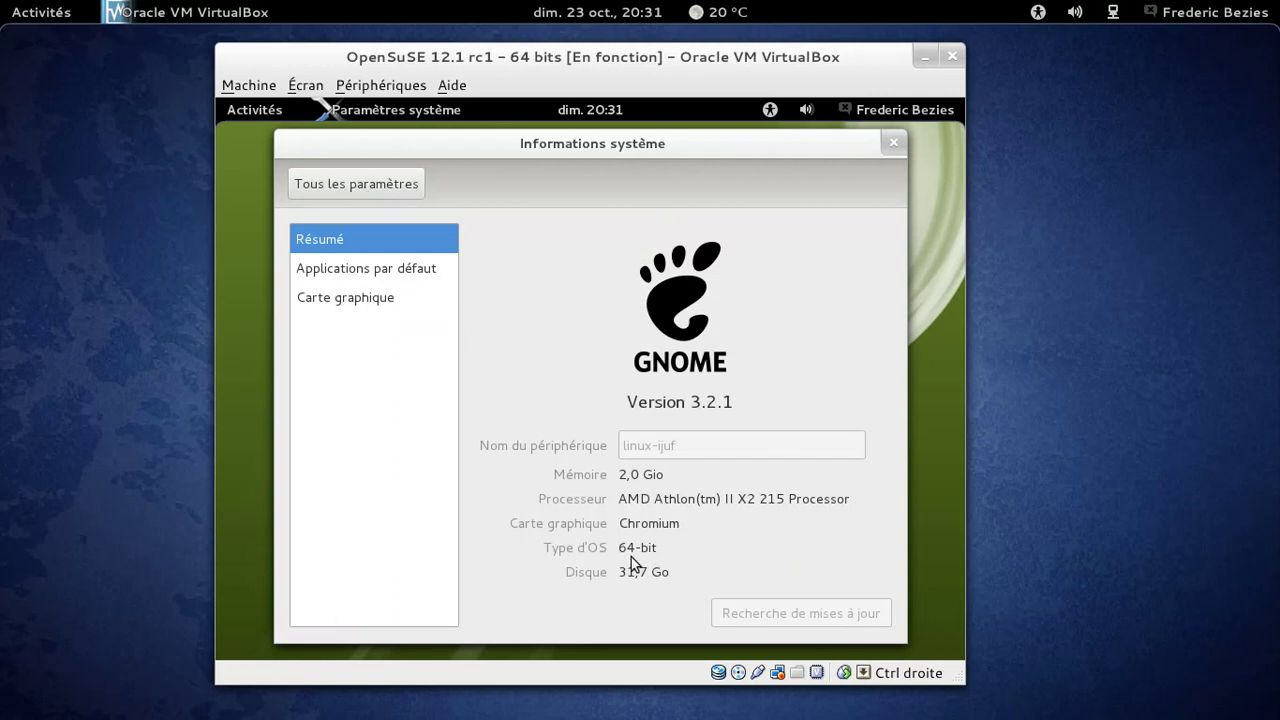
pyautogui.click(348, 189)
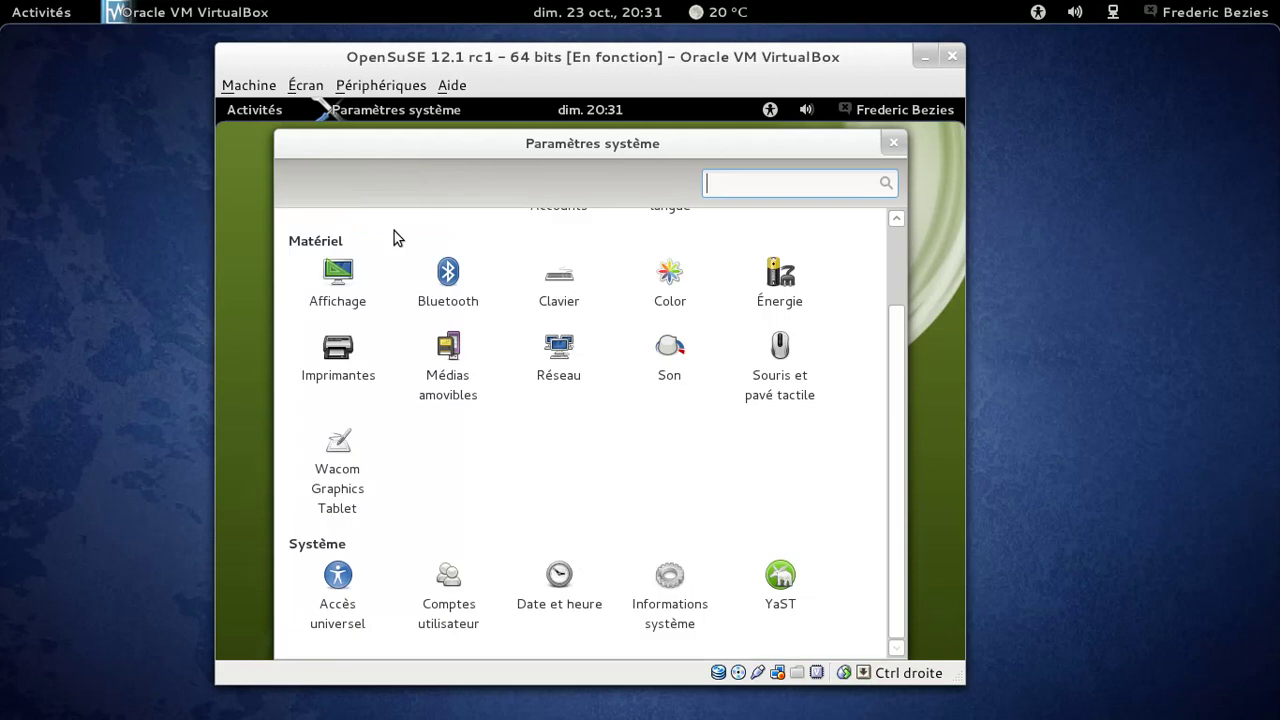
# Launch YaST from the system settings, authenticate with the root password, and close the system settings window.
pyautogui.click(781, 578)
pyautogui.write('*********')
pyautogui.press('Return')
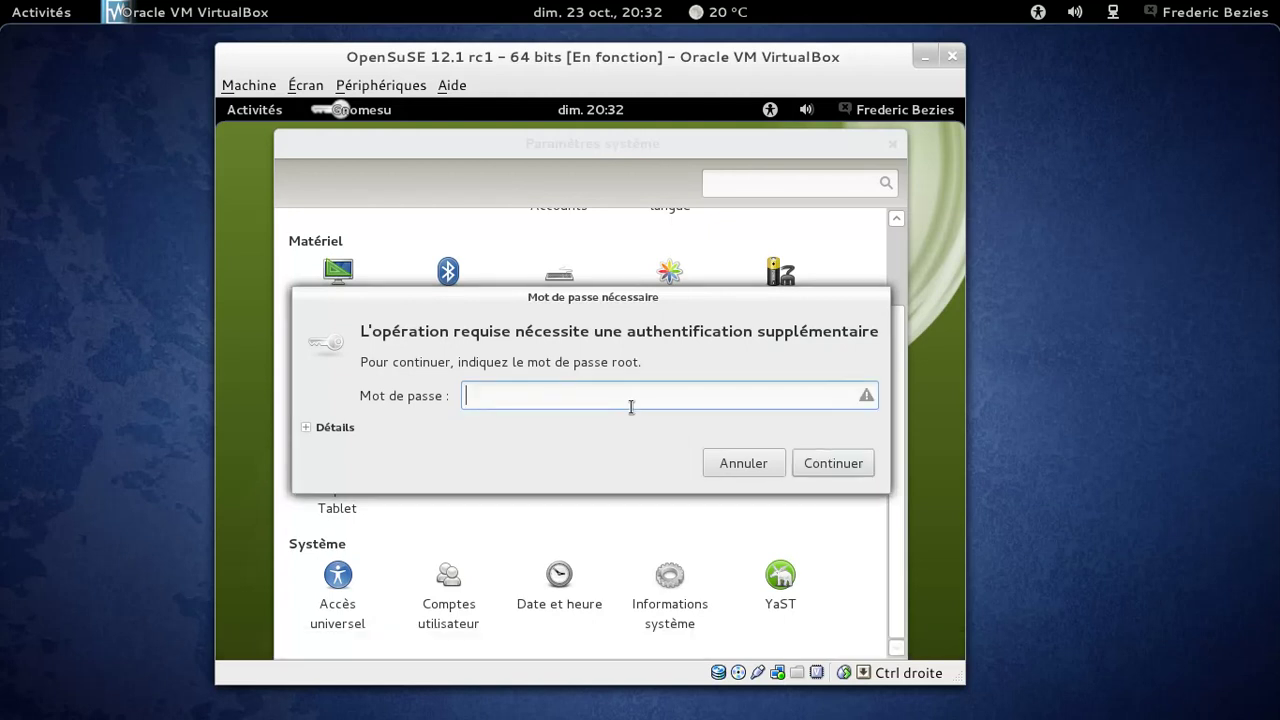
pyautogui.write('*********')
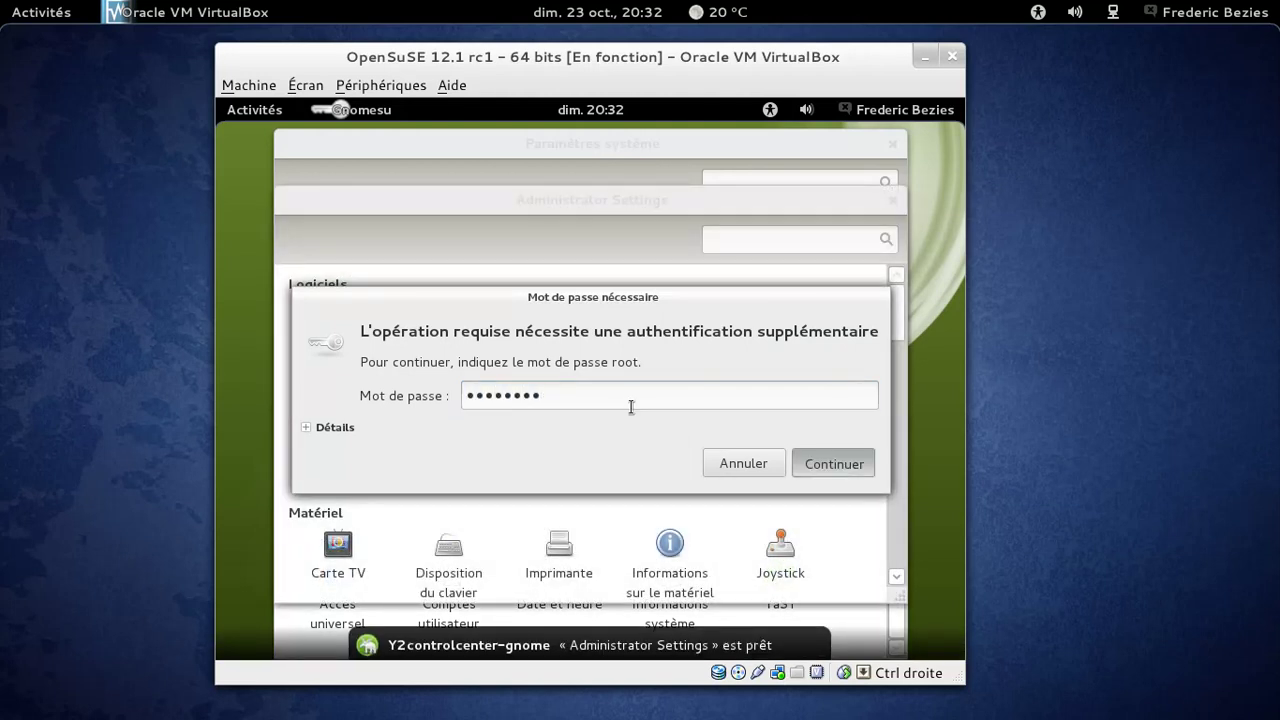
pyautogui.press('Return')
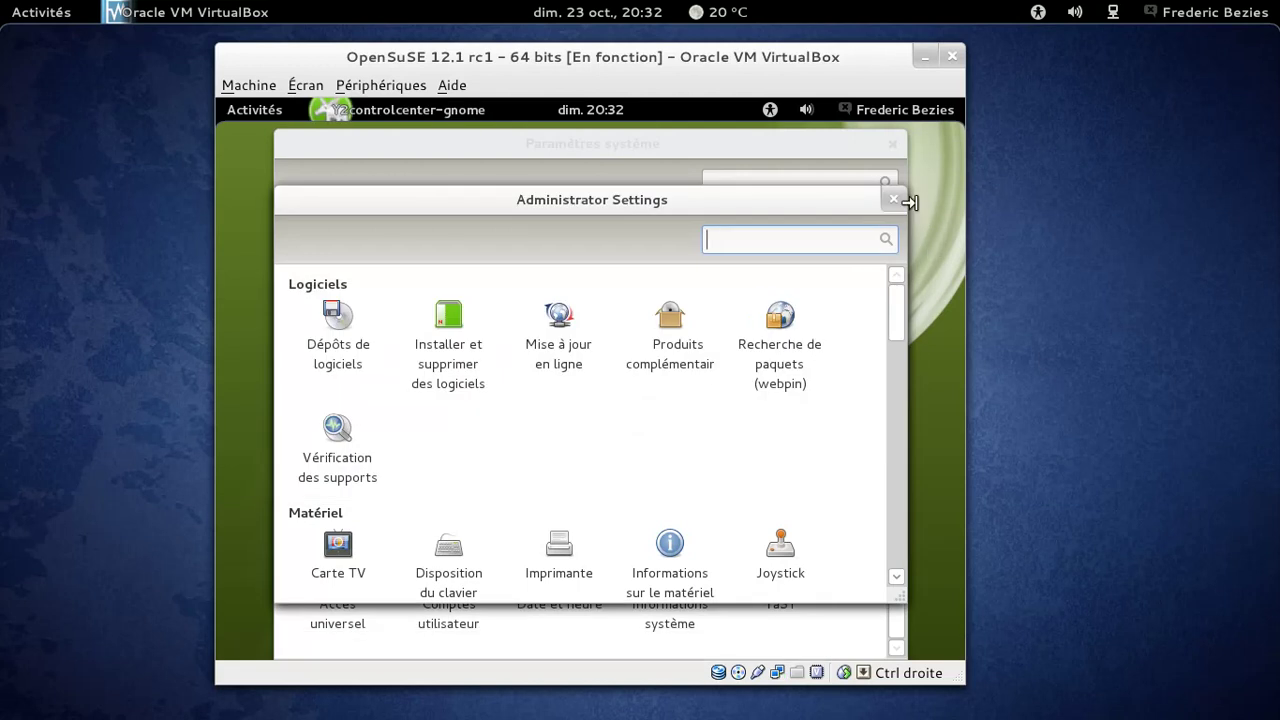
pyautogui.click(895, 145)
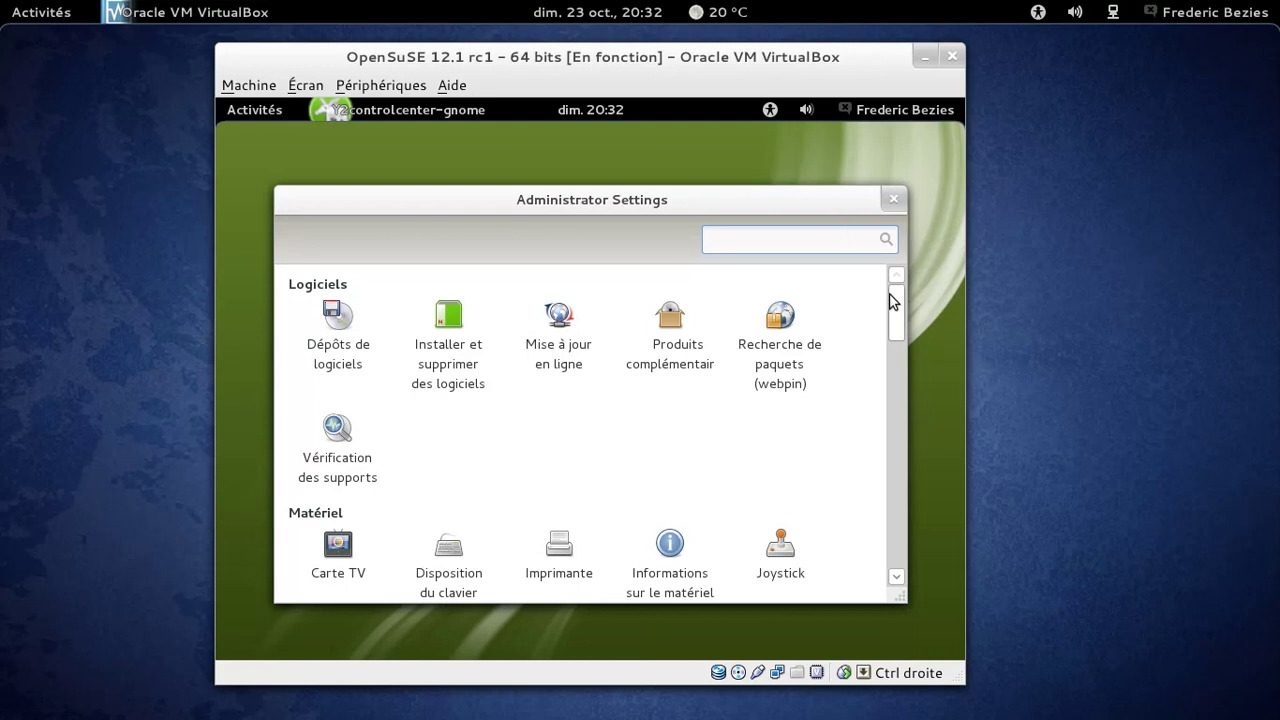
# Look through all module categories in YaST's Administrator Settings and close the window.
pyautogui.moveTo(894, 309); pyautogui.dragTo(896, 572)
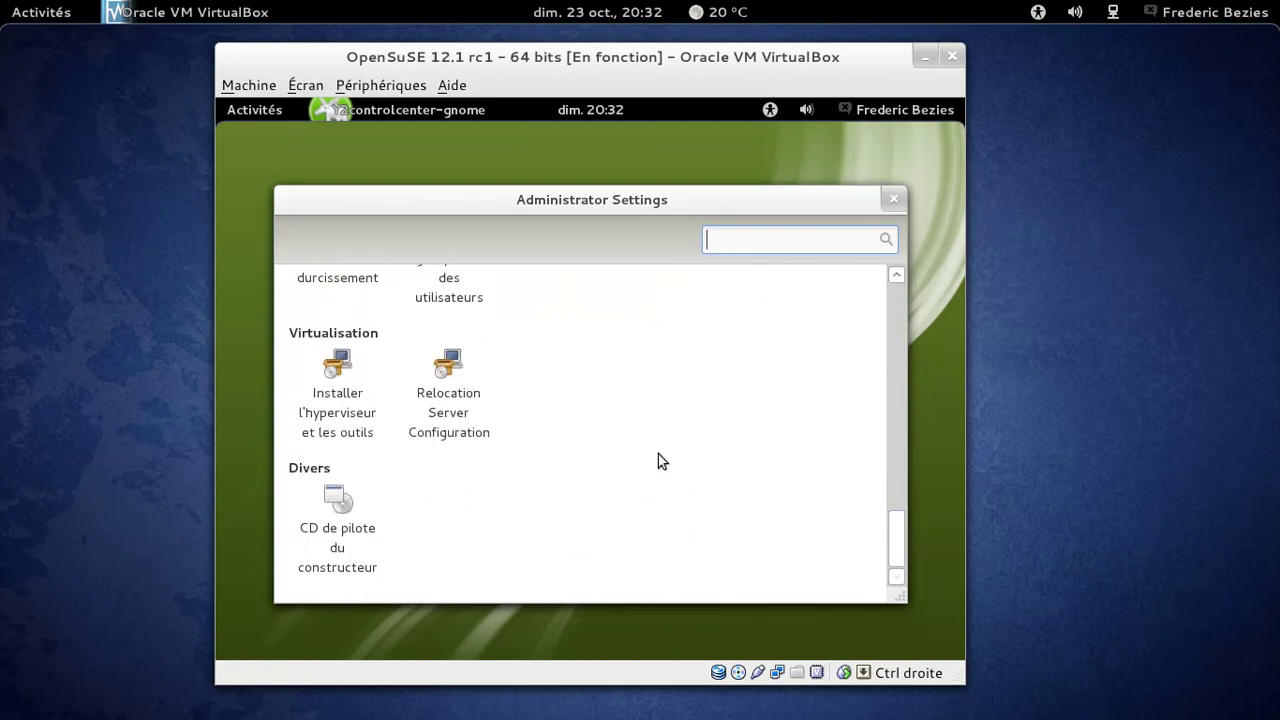
pyautogui.scroll(3, 823, 363)
pyautogui.scroll(5, 823, 357)
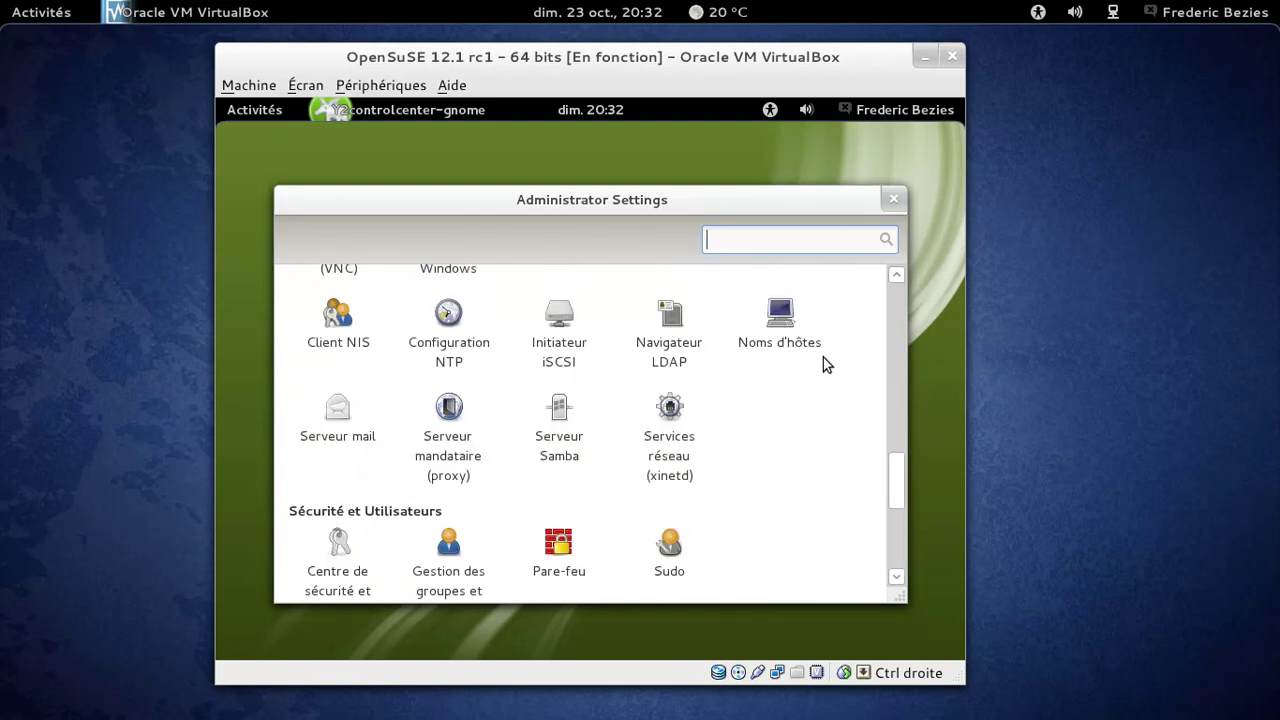
pyautogui.scroll(6, 822, 366)
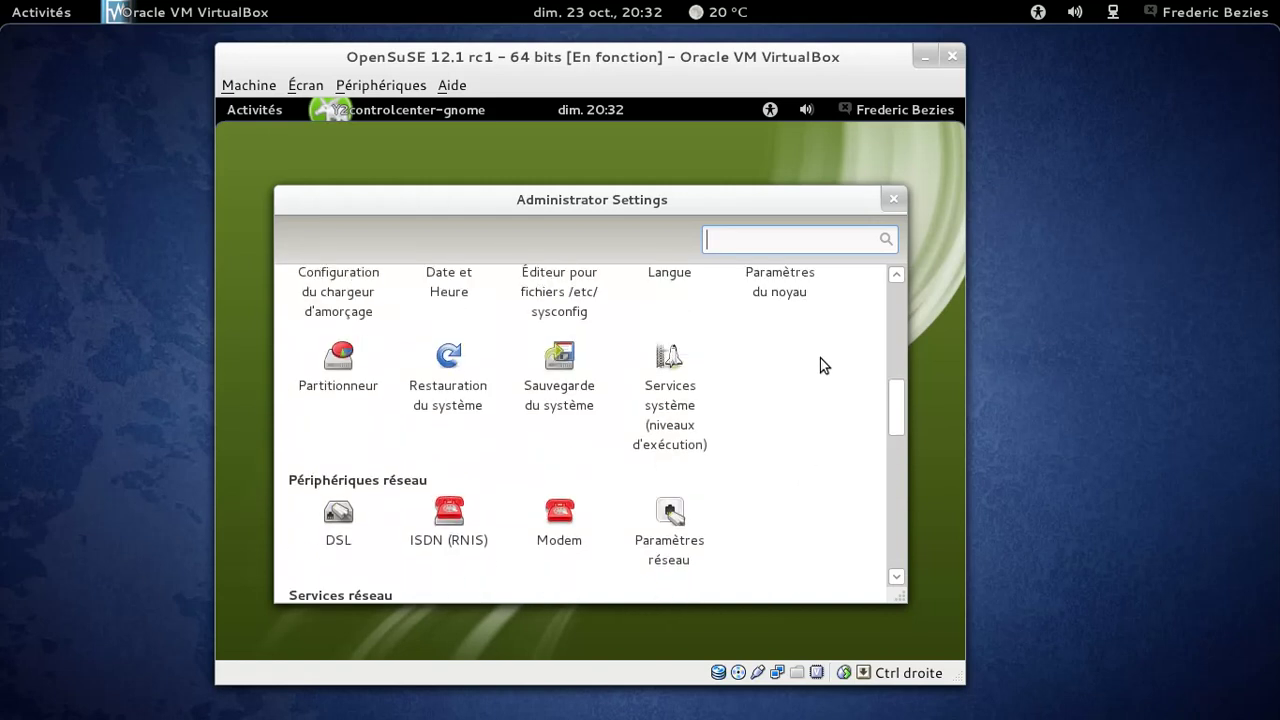
pyautogui.scroll(6, 822, 366)
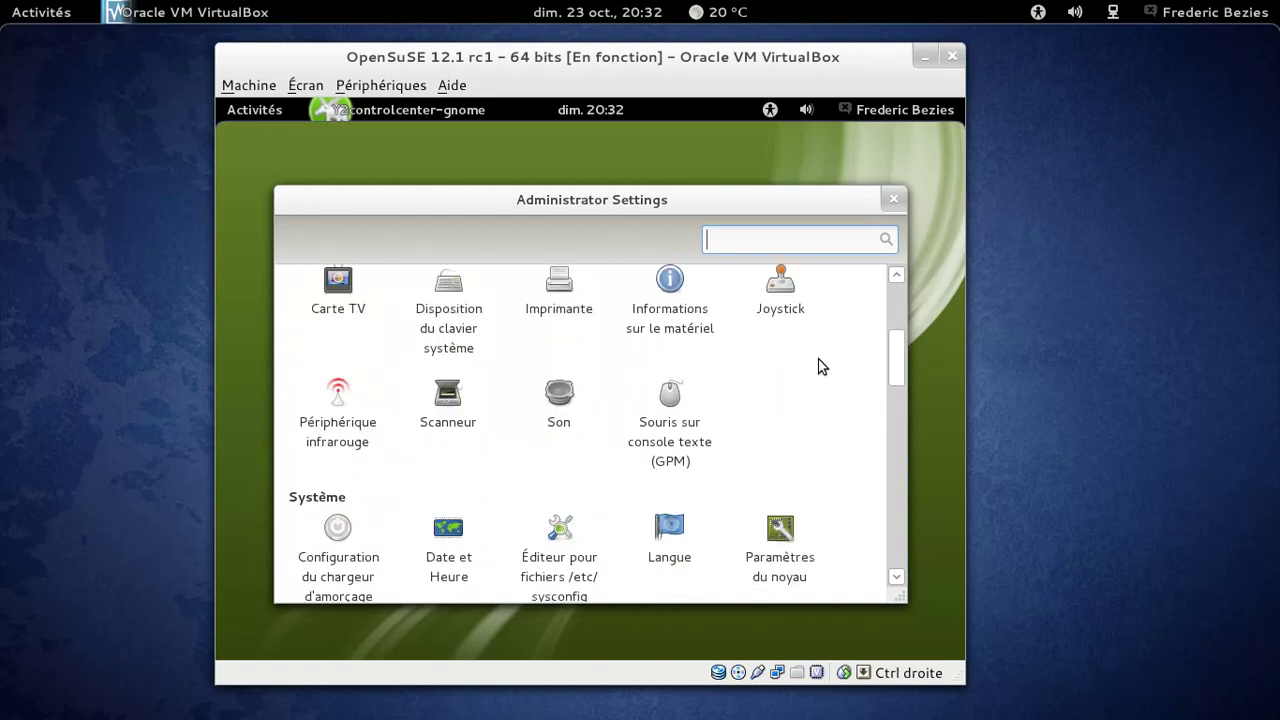
pyautogui.scroll(2, 822, 366)
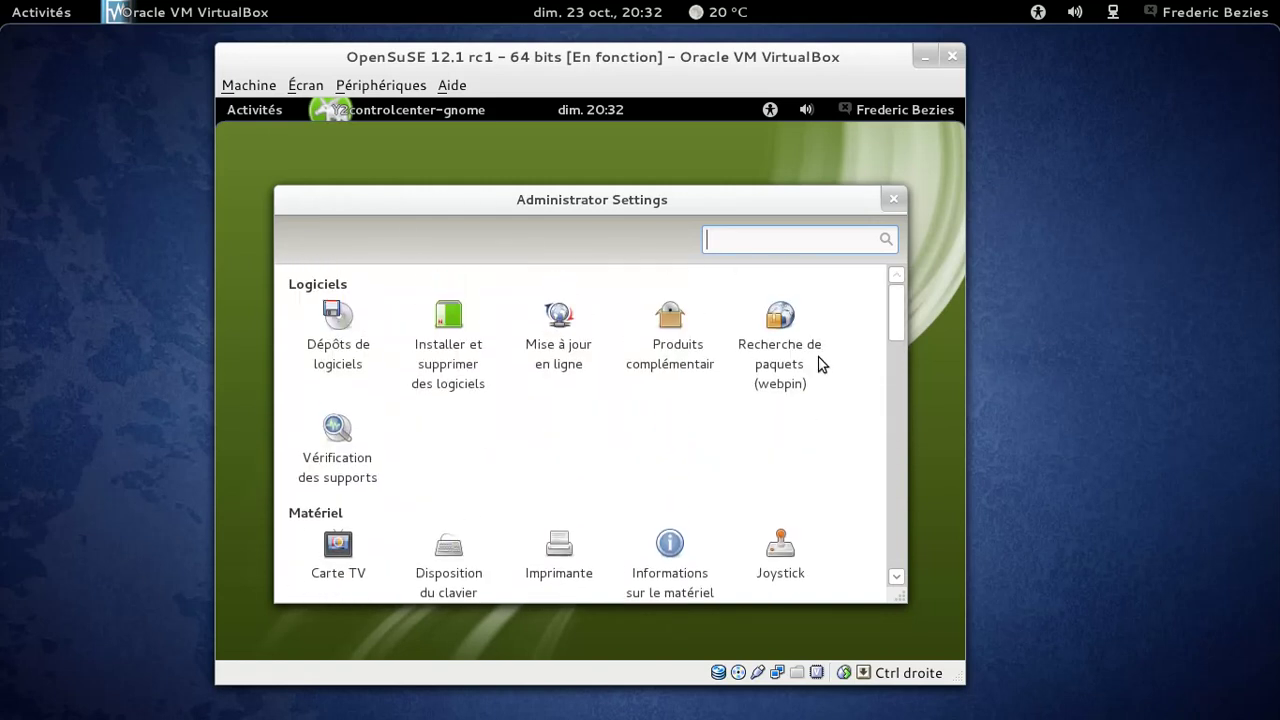
pyautogui.click(901, 201)
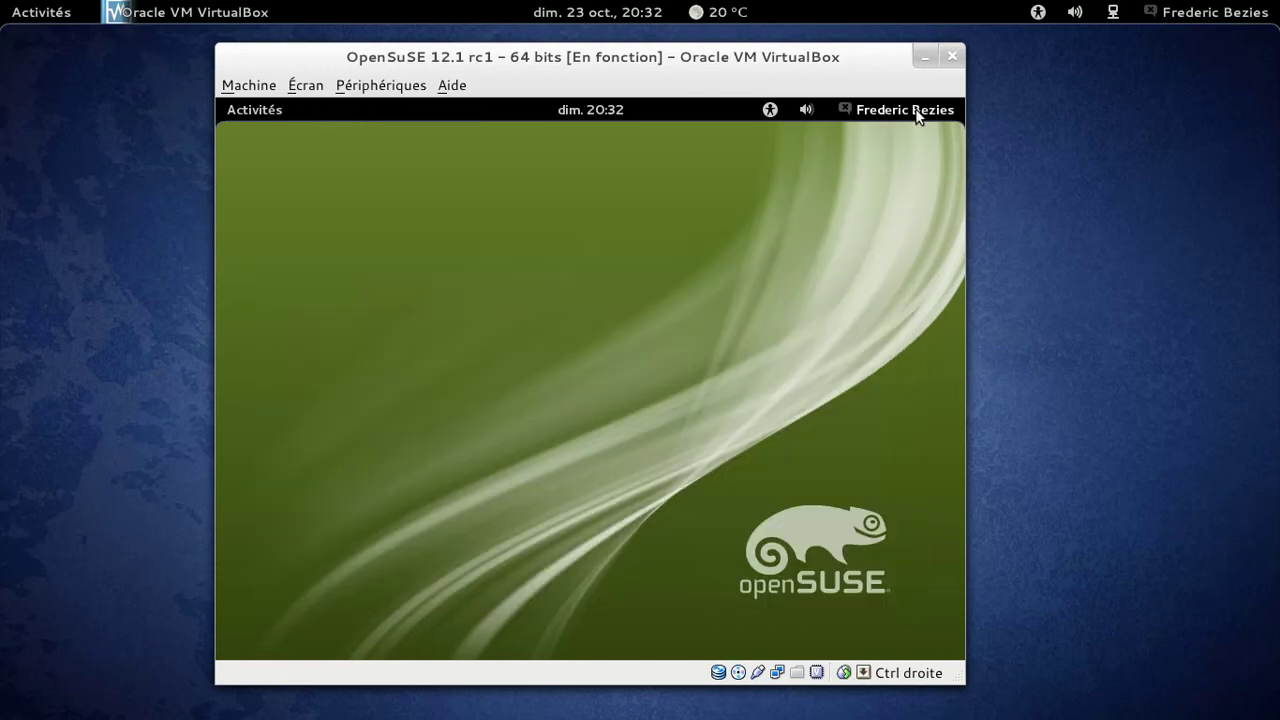
# Relaunch YaST from the system settings with the root password, cancelling the extra password request and closing the system settings window.
pyautogui.click(945, 112)
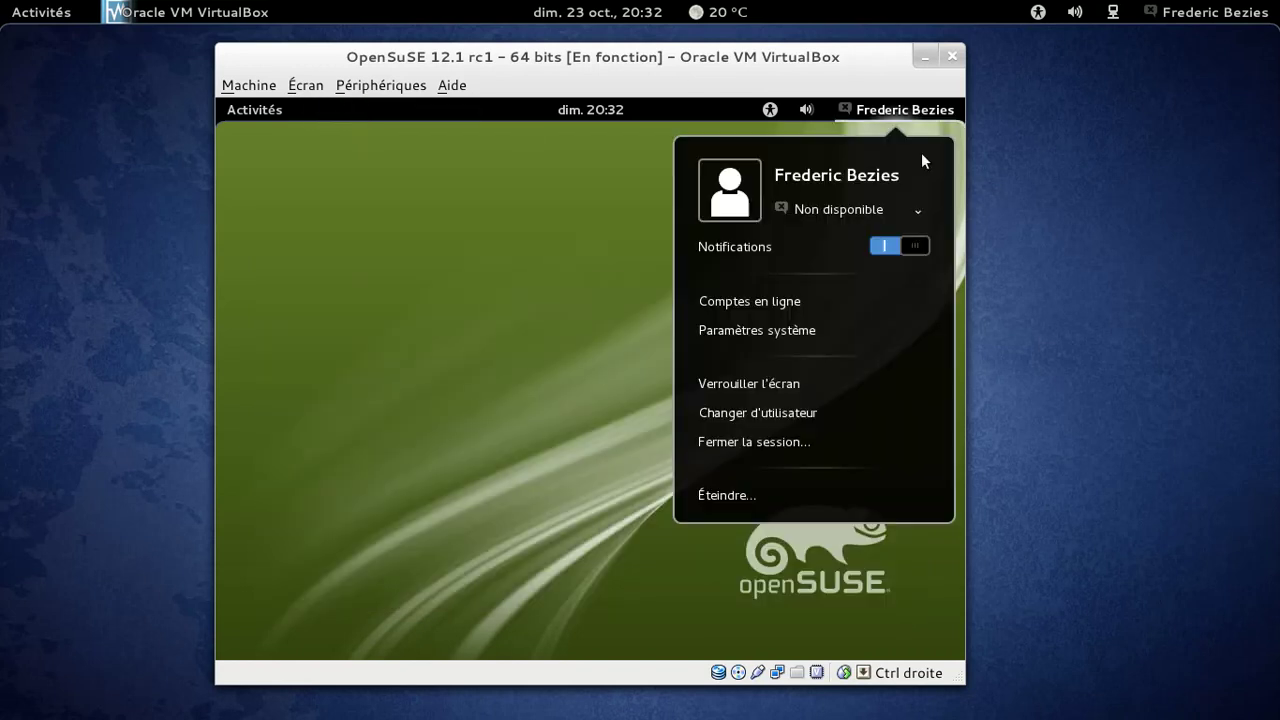
pyautogui.click(862, 318)
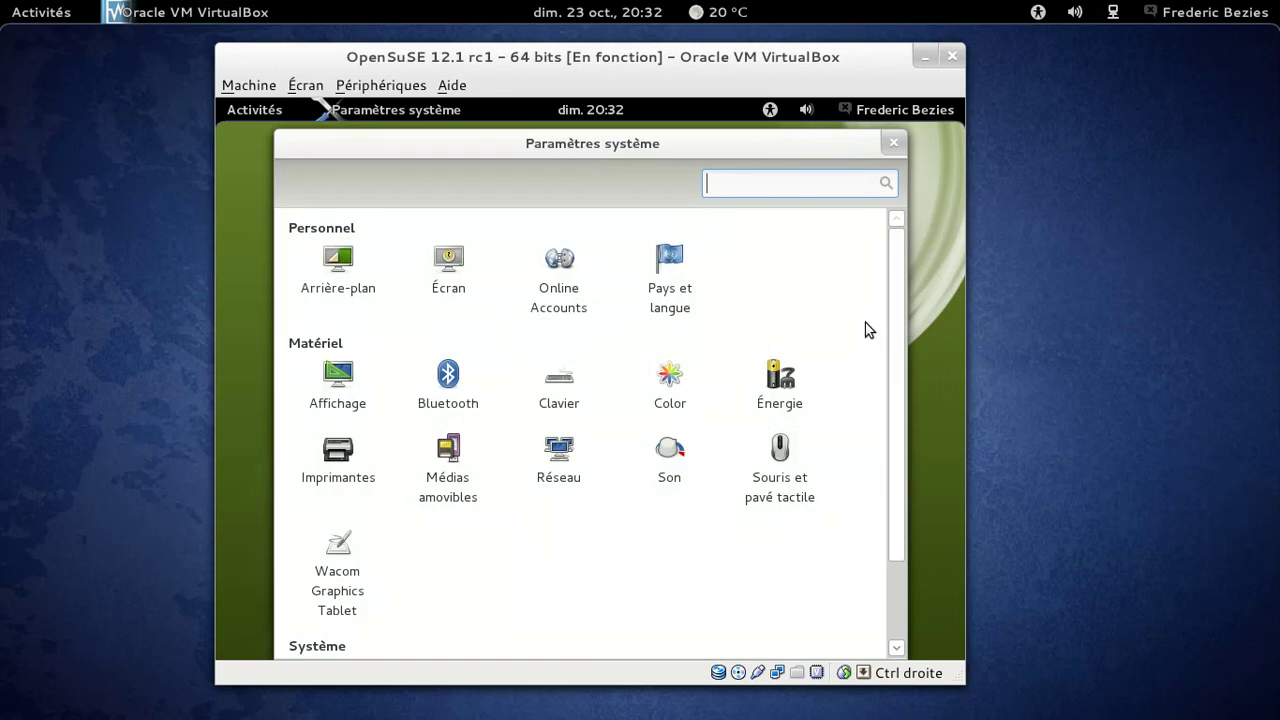
pyautogui.scroll(-2, 882, 317)
pyautogui.click(783, 580)
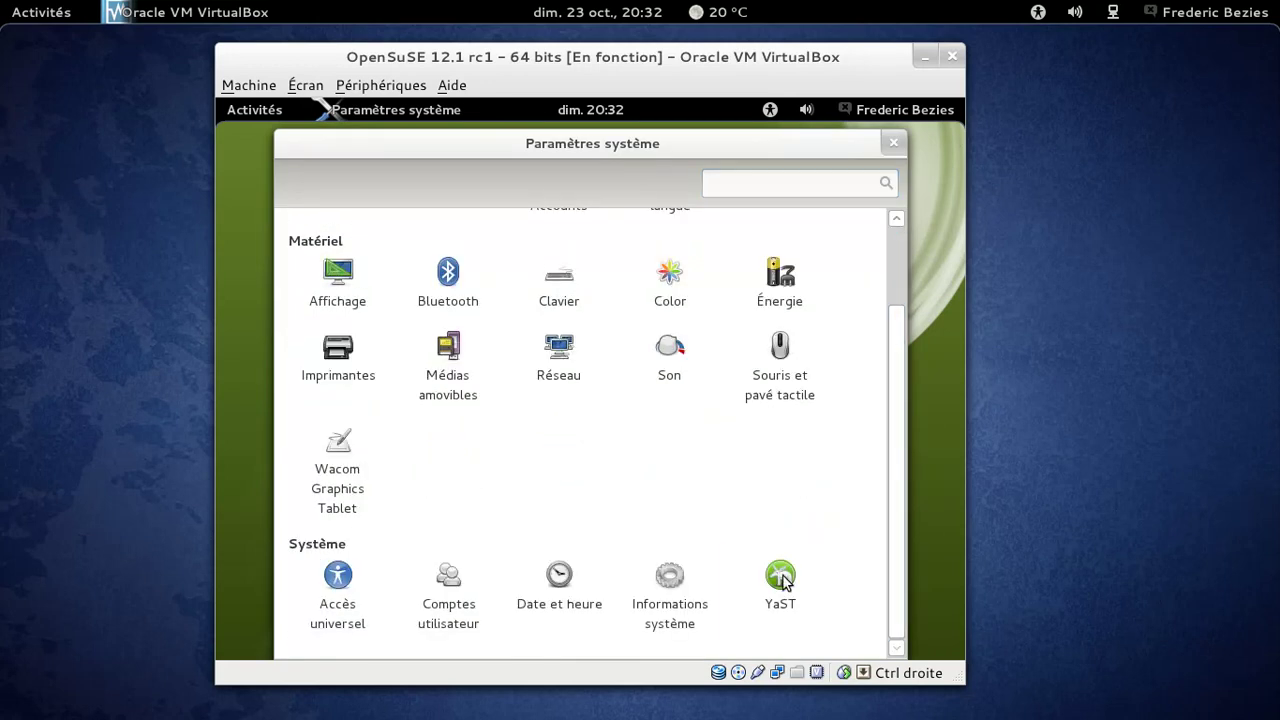
pyautogui.write('********')
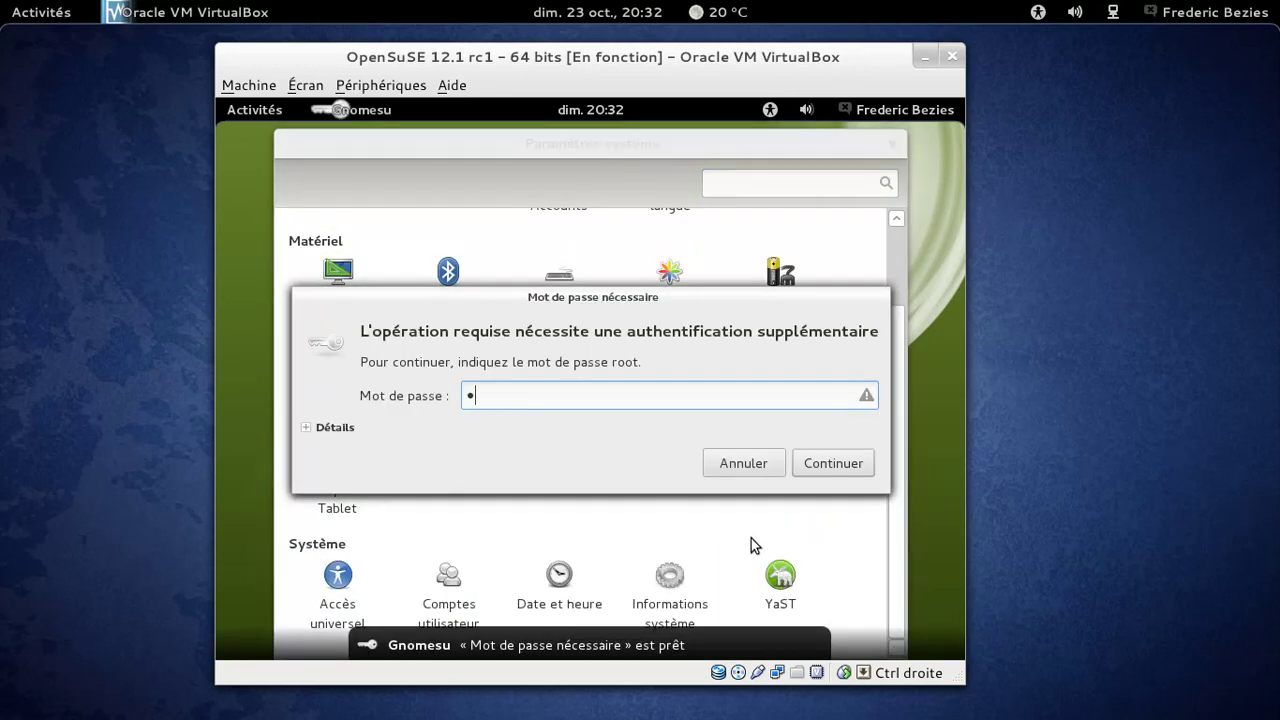
pyautogui.press('Return')
pyautogui.write('********')
pyautogui.press('Return')
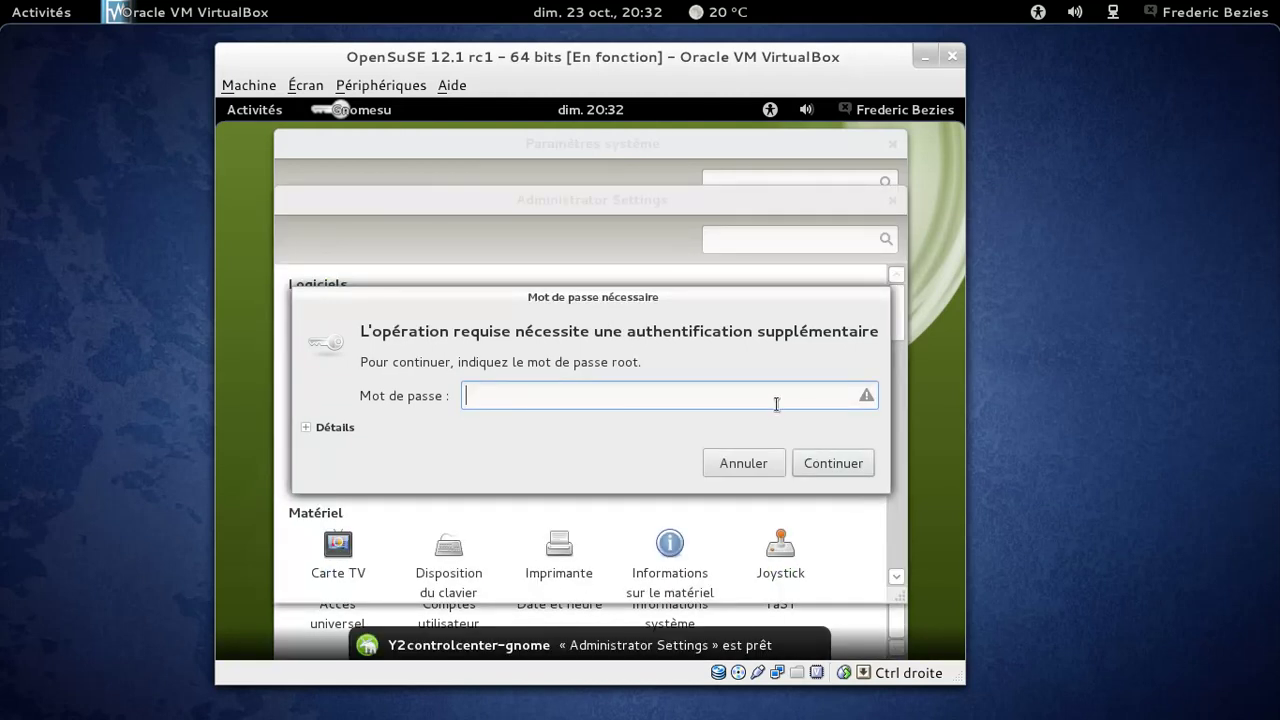
pyautogui.click(768, 465)
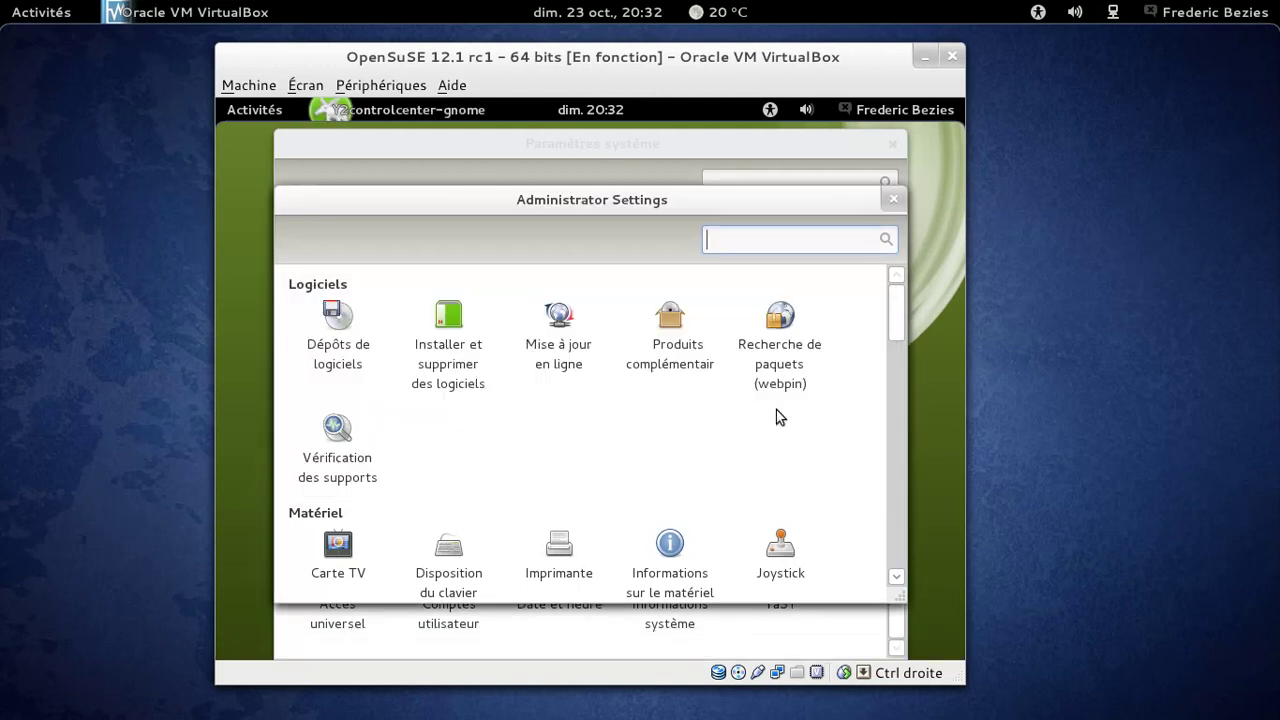
pyautogui.click(893, 140)
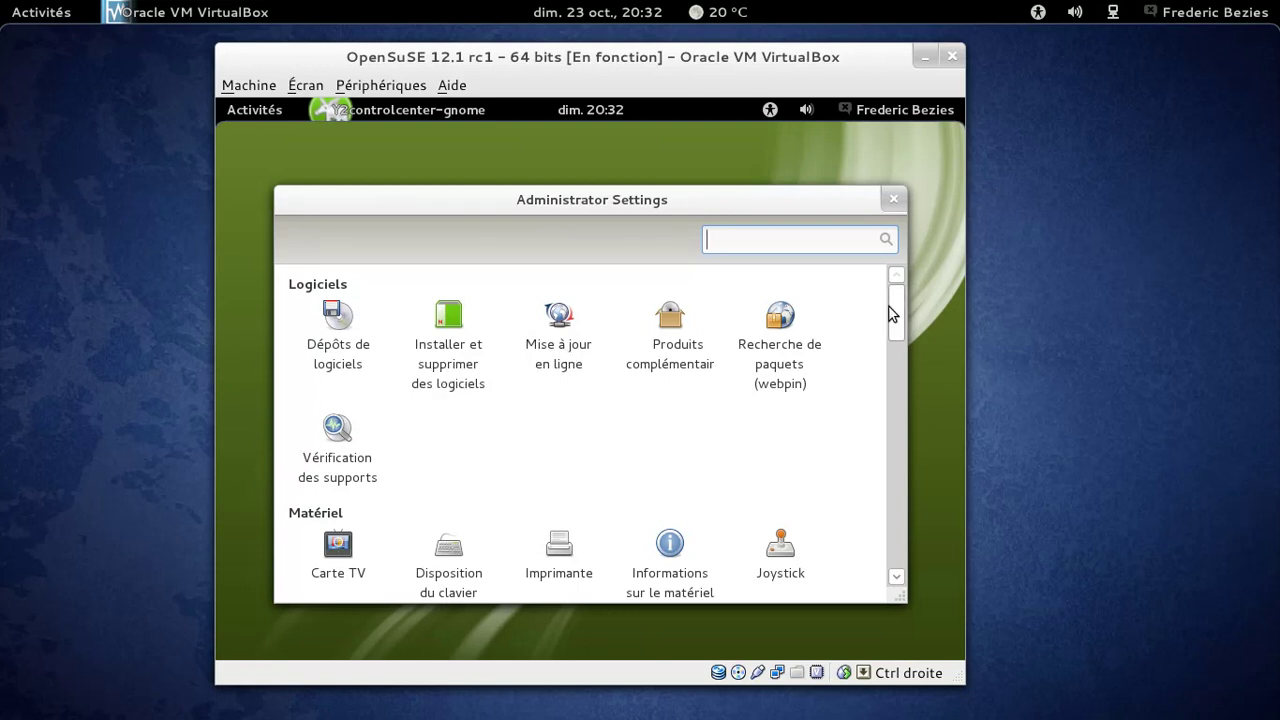
# Open the Installer et supprimer des logiciels module, abandon the blocked duplicate launch, view the software manager and close it.
pyautogui.click(449, 326)
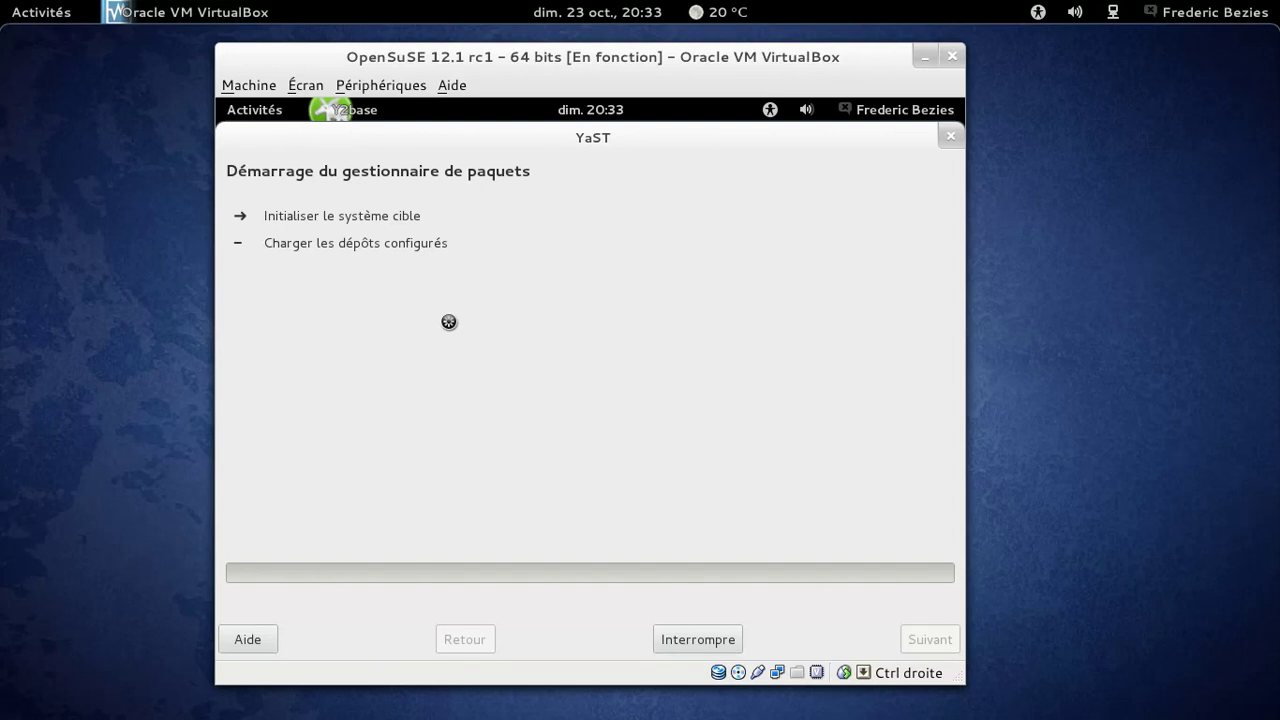
pyautogui.click(603, 110)
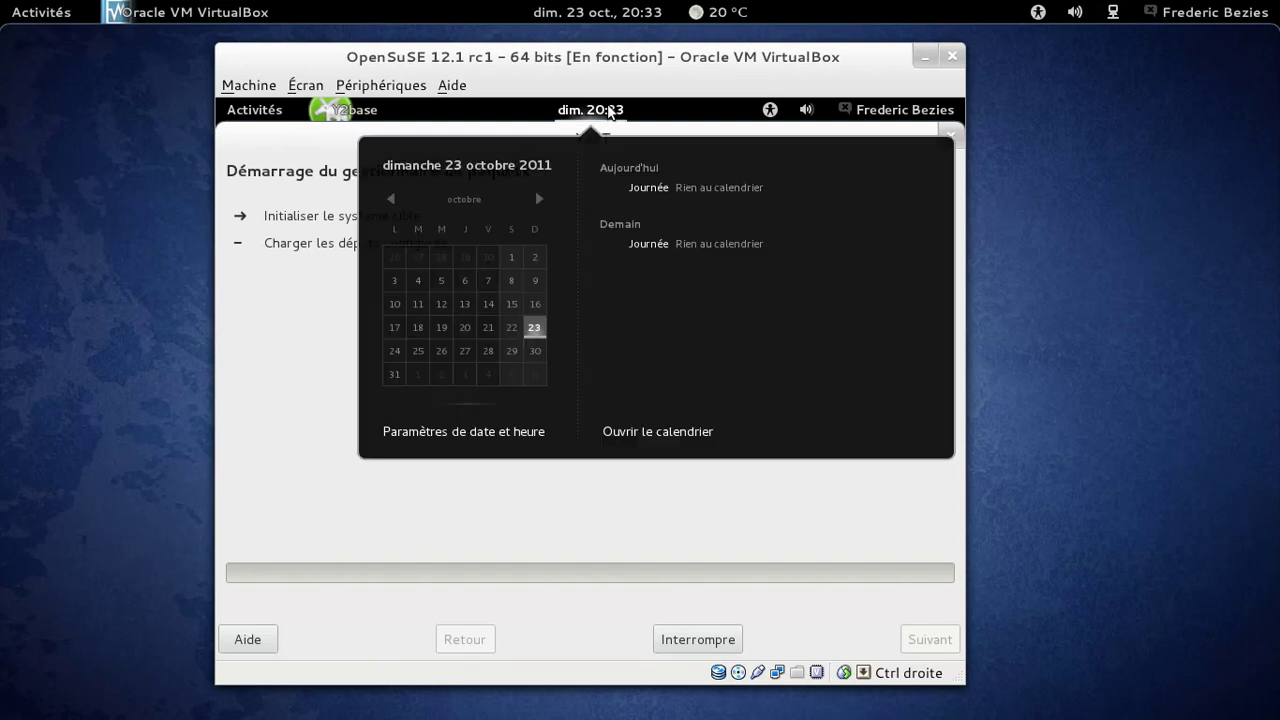
pyautogui.click(609, 110)
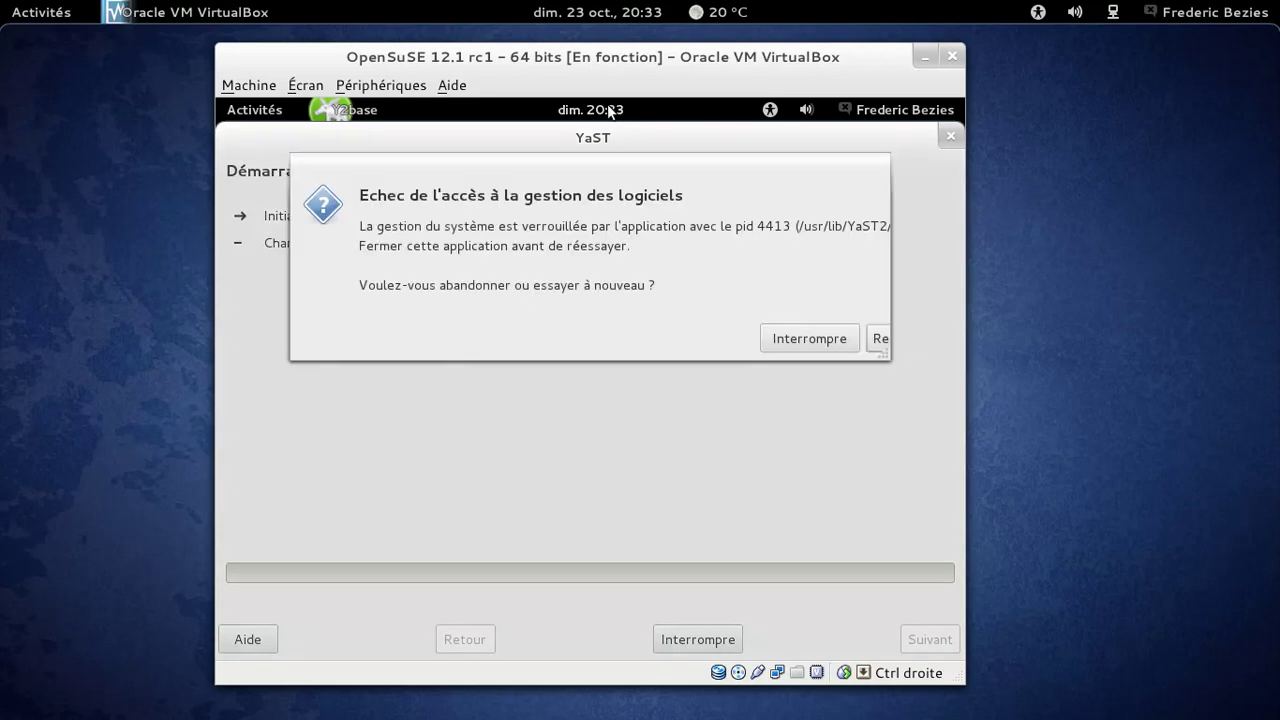
pyautogui.click(805, 341)
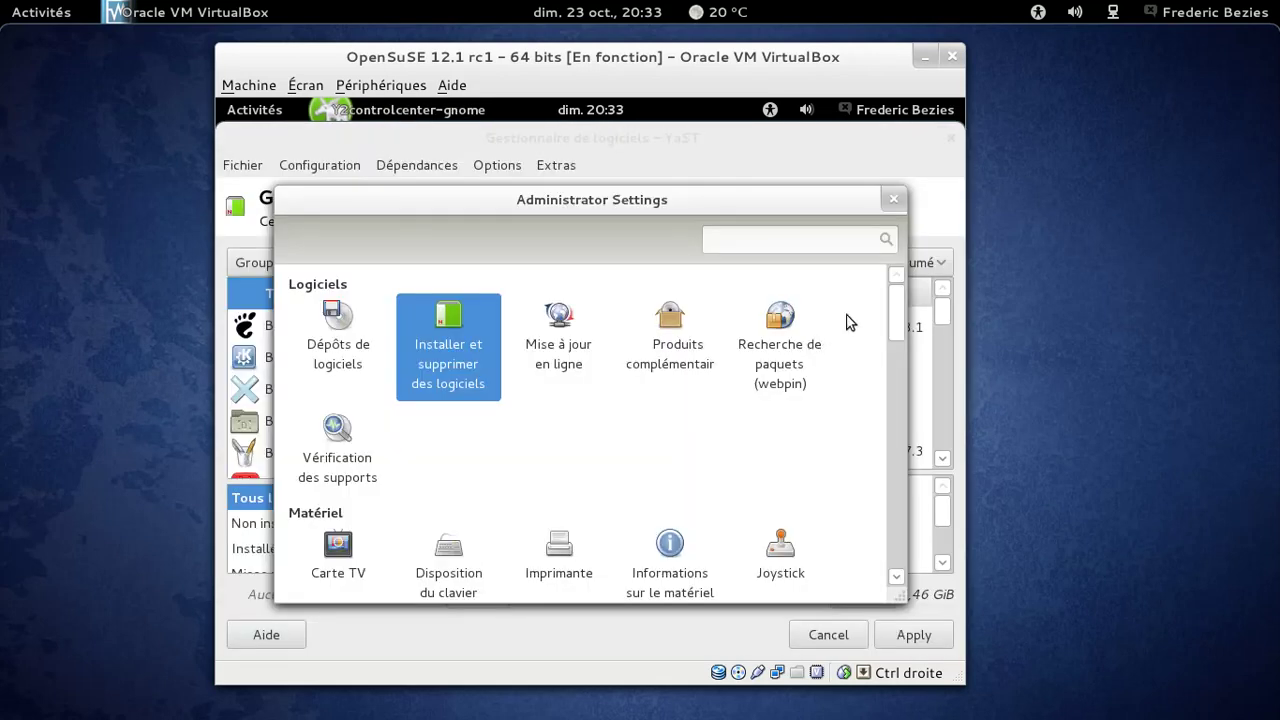
pyautogui.click(853, 142)
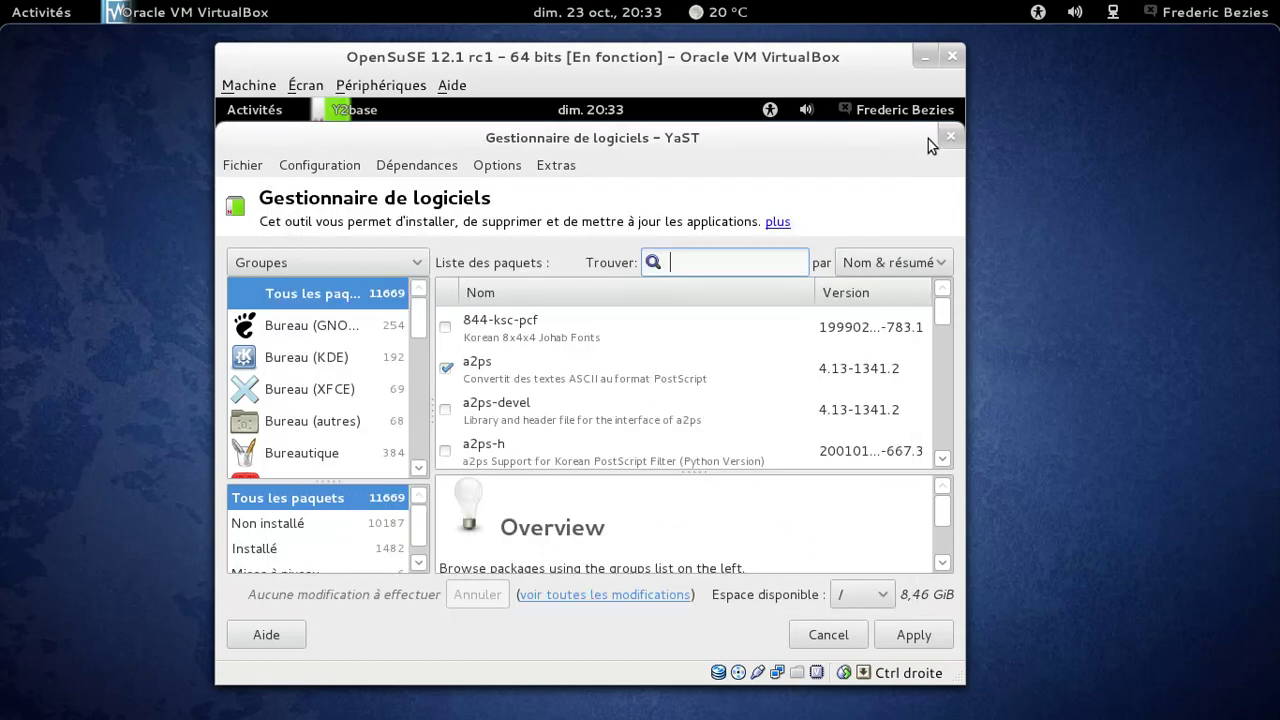
pyautogui.click(956, 141)
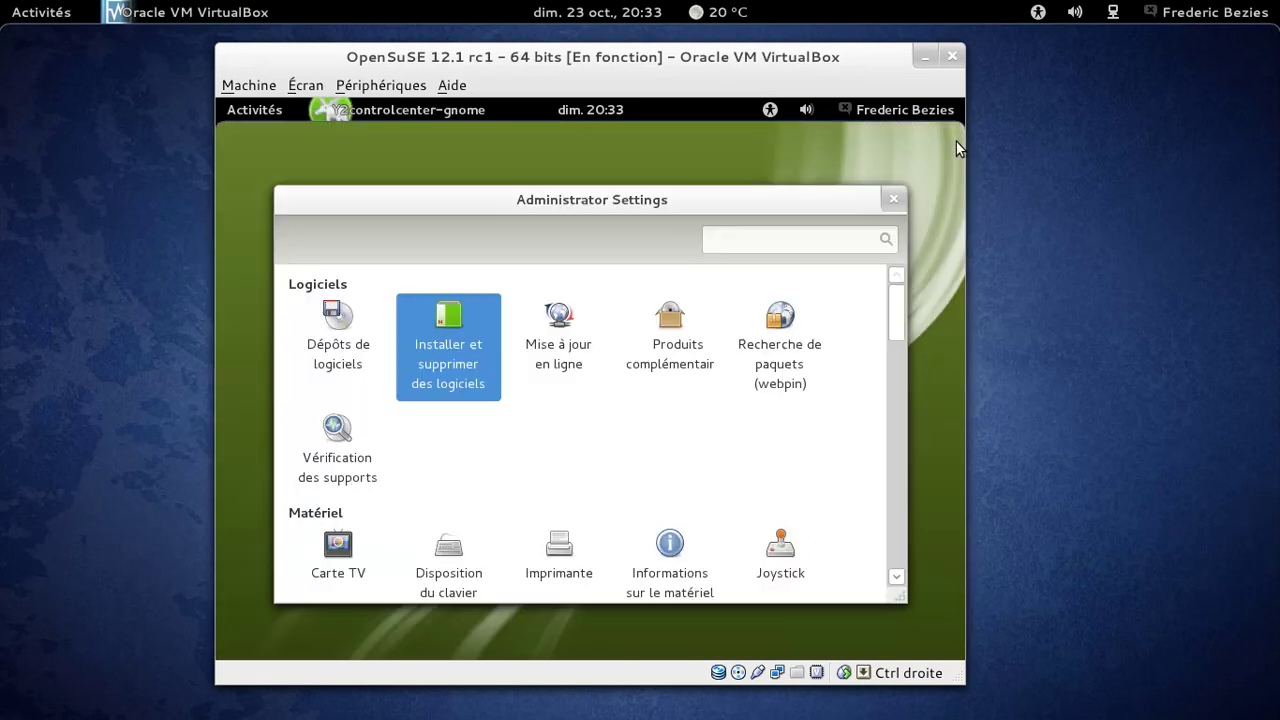
# Open the Paramètres réseau module from the network devices category of Administrator Settings.
pyautogui.moveTo(896, 310); pyautogui.dragTo(896, 460)
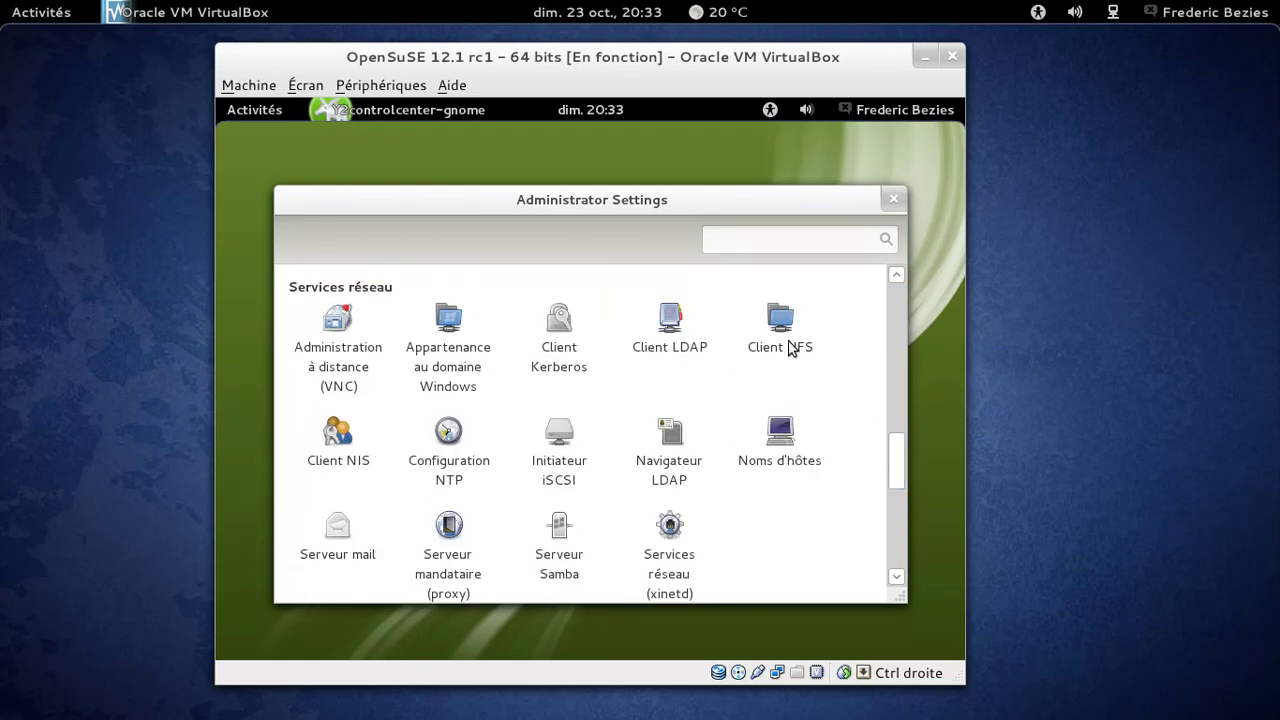
pyautogui.scroll(-6, 749, 412)
pyautogui.scroll(-1, 752, 418)
pyautogui.scroll(6, 752, 418)
pyautogui.scroll(6, 749, 411)
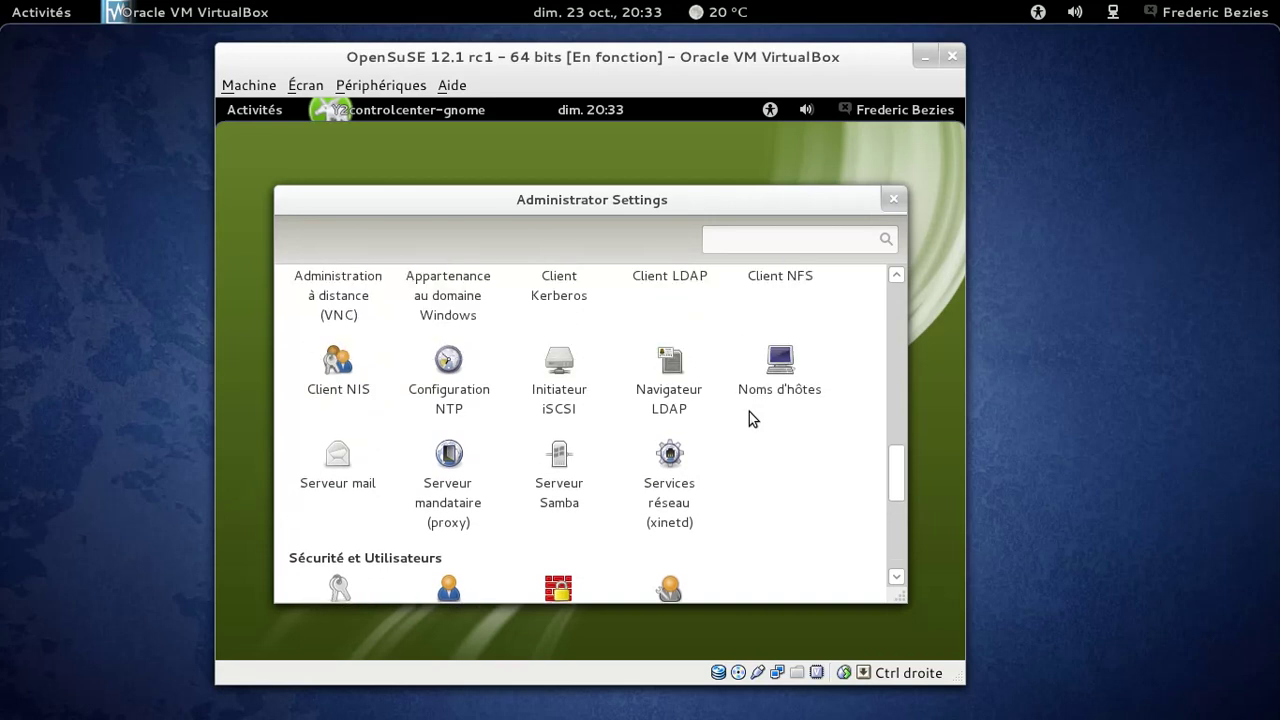
pyautogui.click(672, 373)
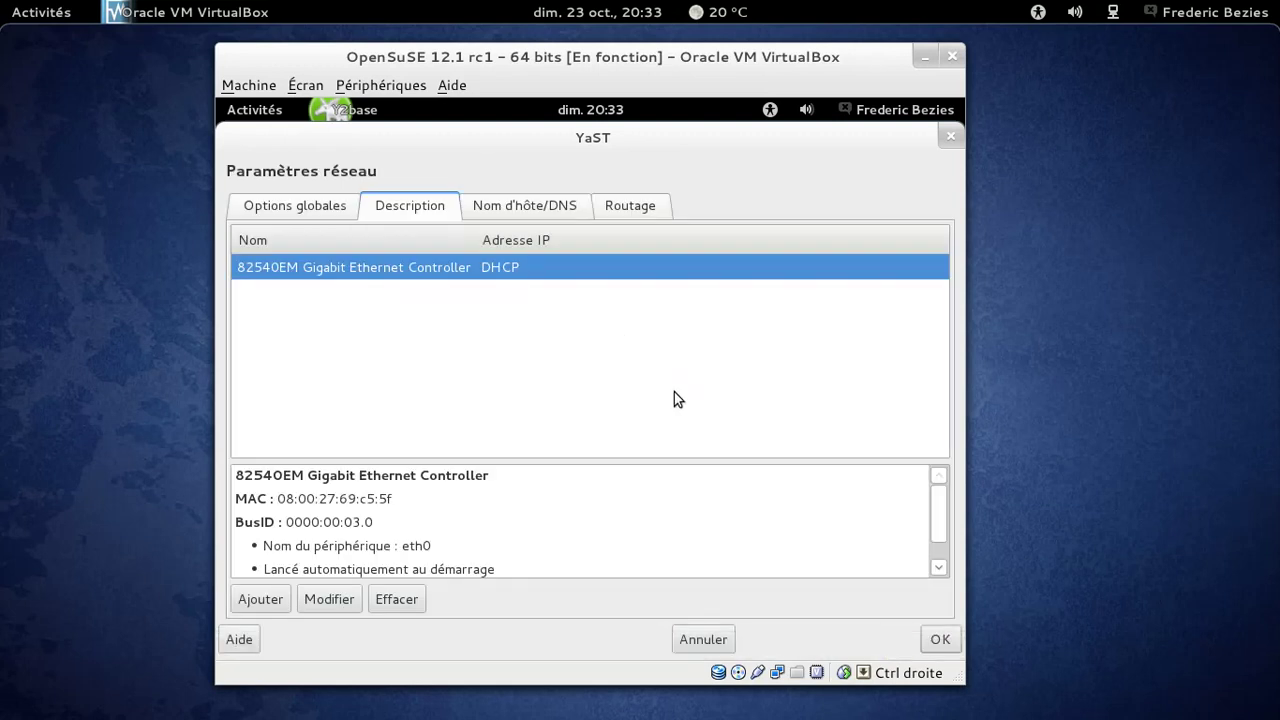
# Set the network method to Utilisateur contrôlé par NetworkManager, disable IPv6, and apply the network settings.
pyautogui.click(281, 211)
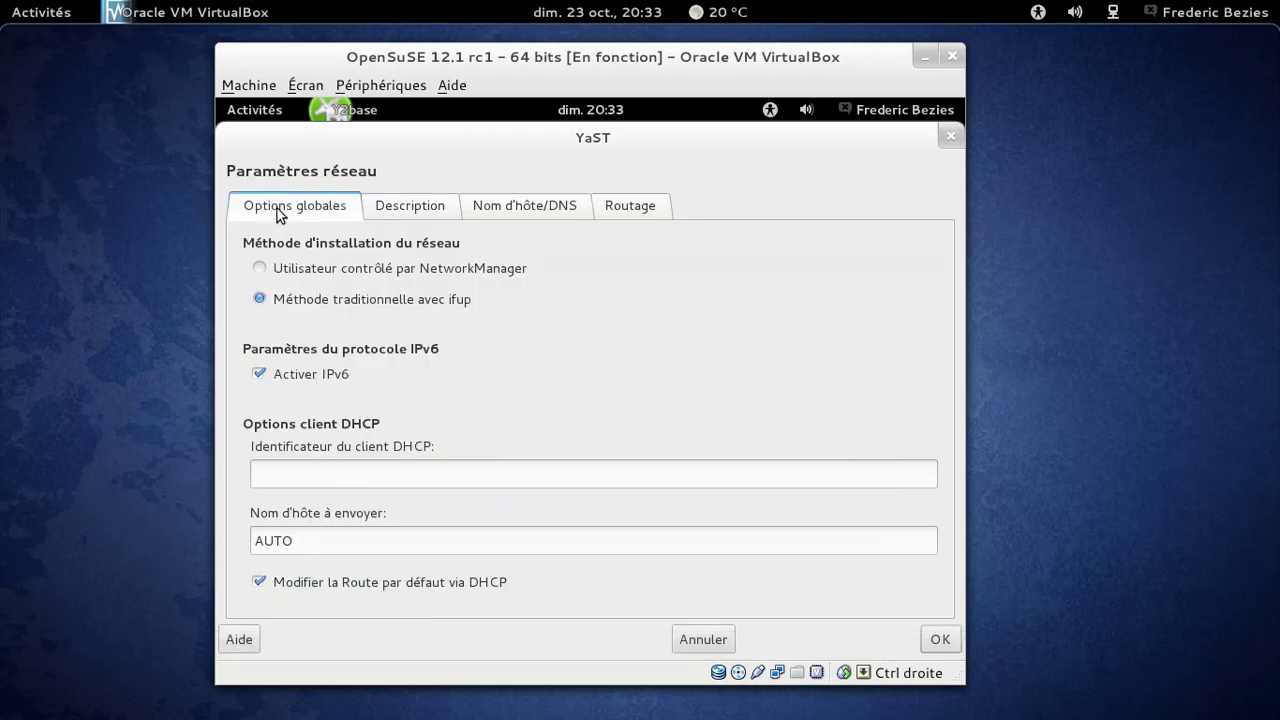
pyautogui.click(352, 270)
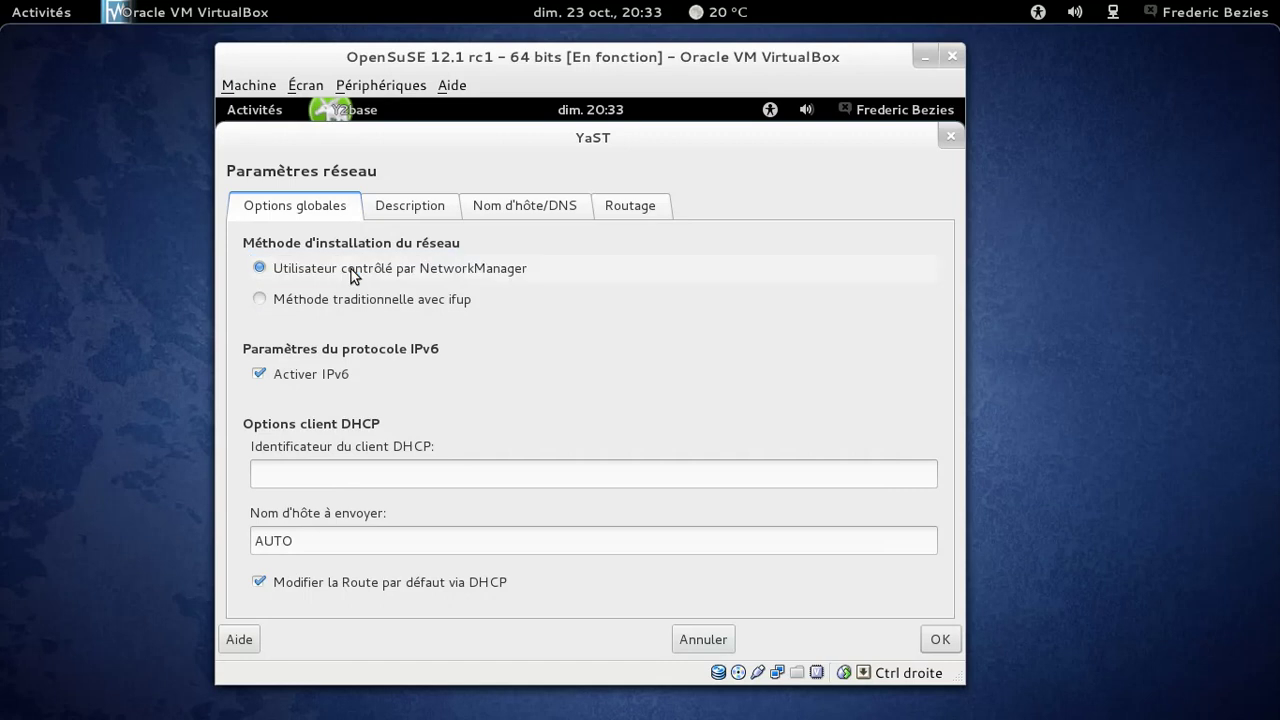
pyautogui.click(322, 368)
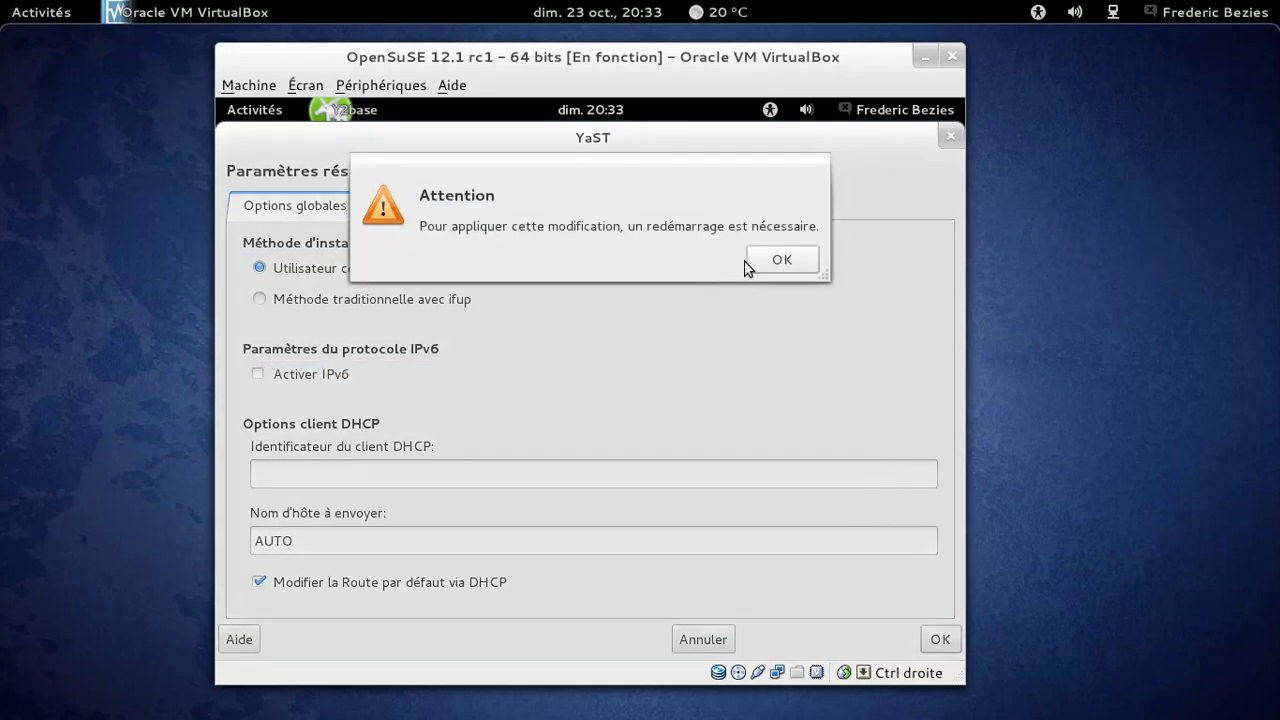
pyautogui.click(750, 261)
pyautogui.click(937, 640)
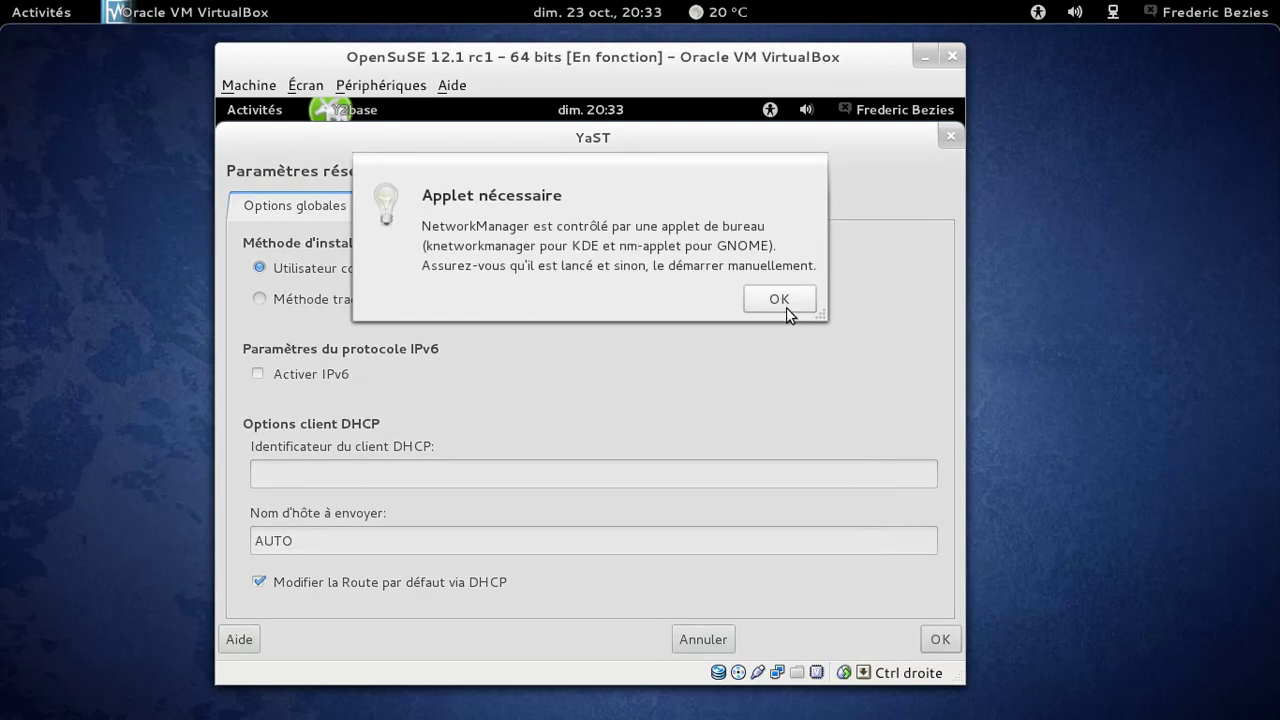
pyautogui.click(782, 301)
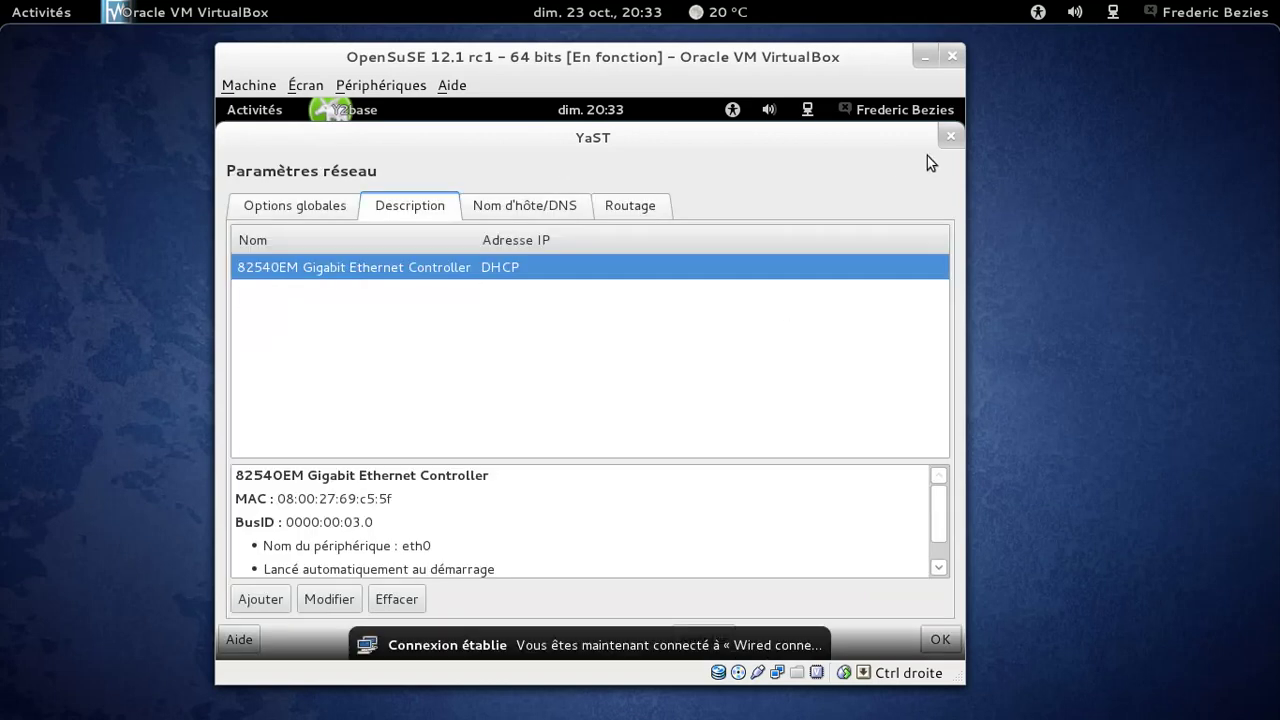
# Close the network settings window and check the network connection status from the desktop's network indicator.
pyautogui.click(948, 139)
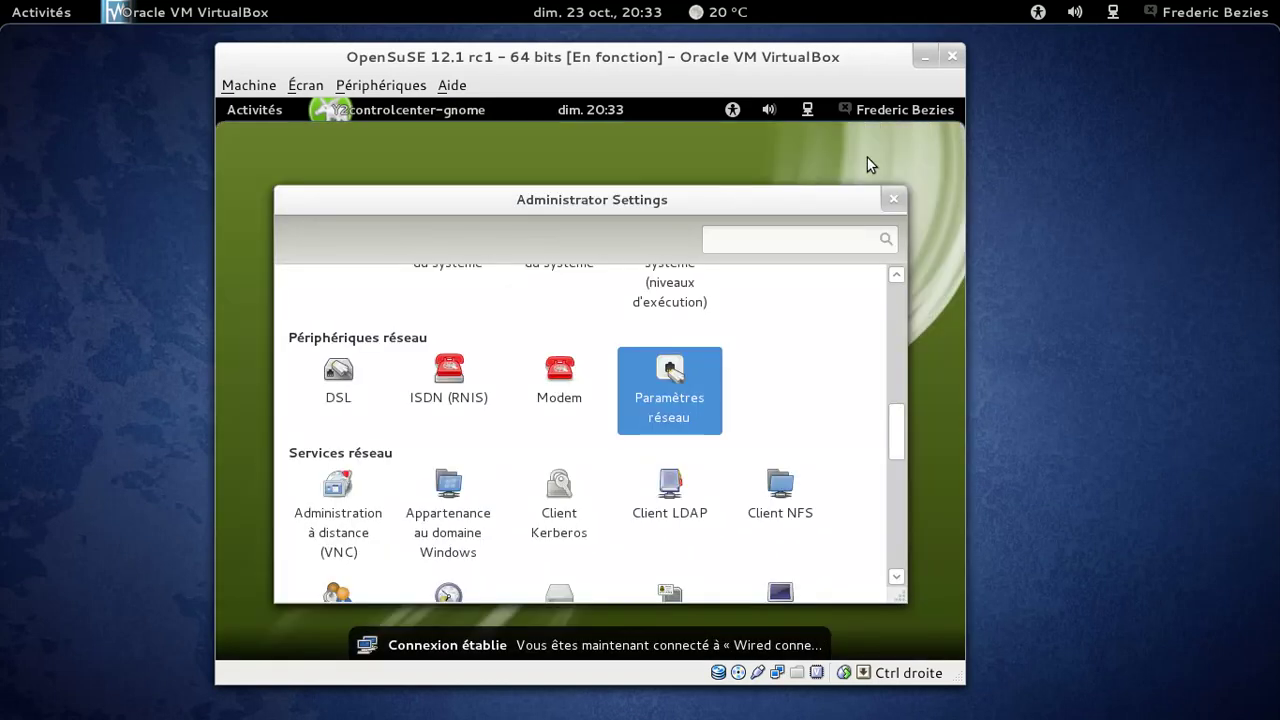
pyautogui.click(810, 110)
pyautogui.click(812, 110)
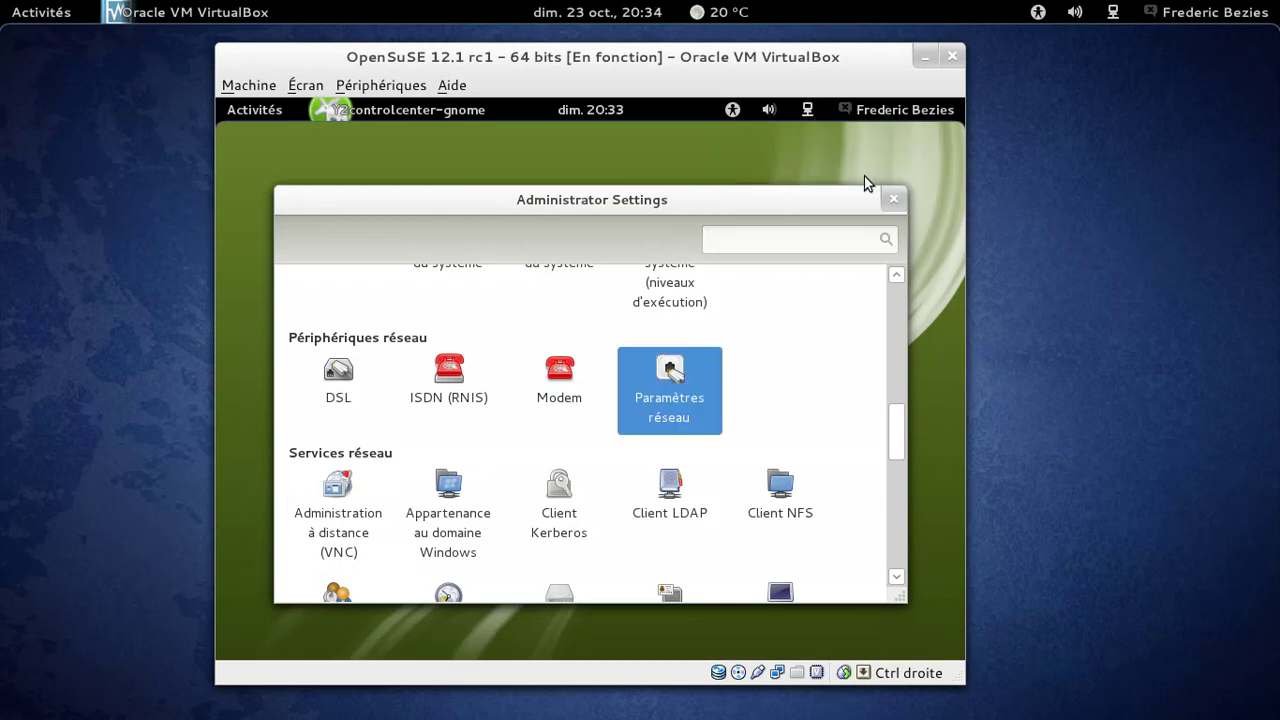
# View the Mises à niveau packages in the Installer et supprimer des logiciels module, and close it along with Administrator Settings.
pyautogui.click(898, 303)
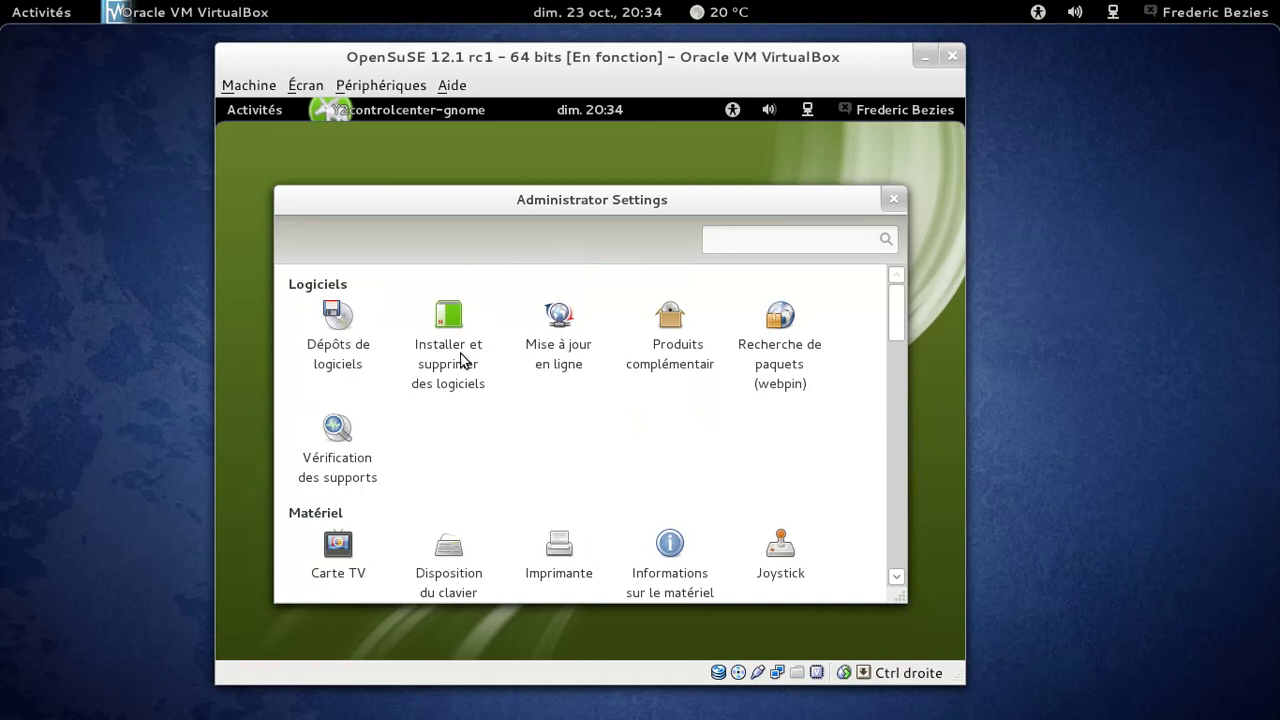
pyautogui.click(460, 358)
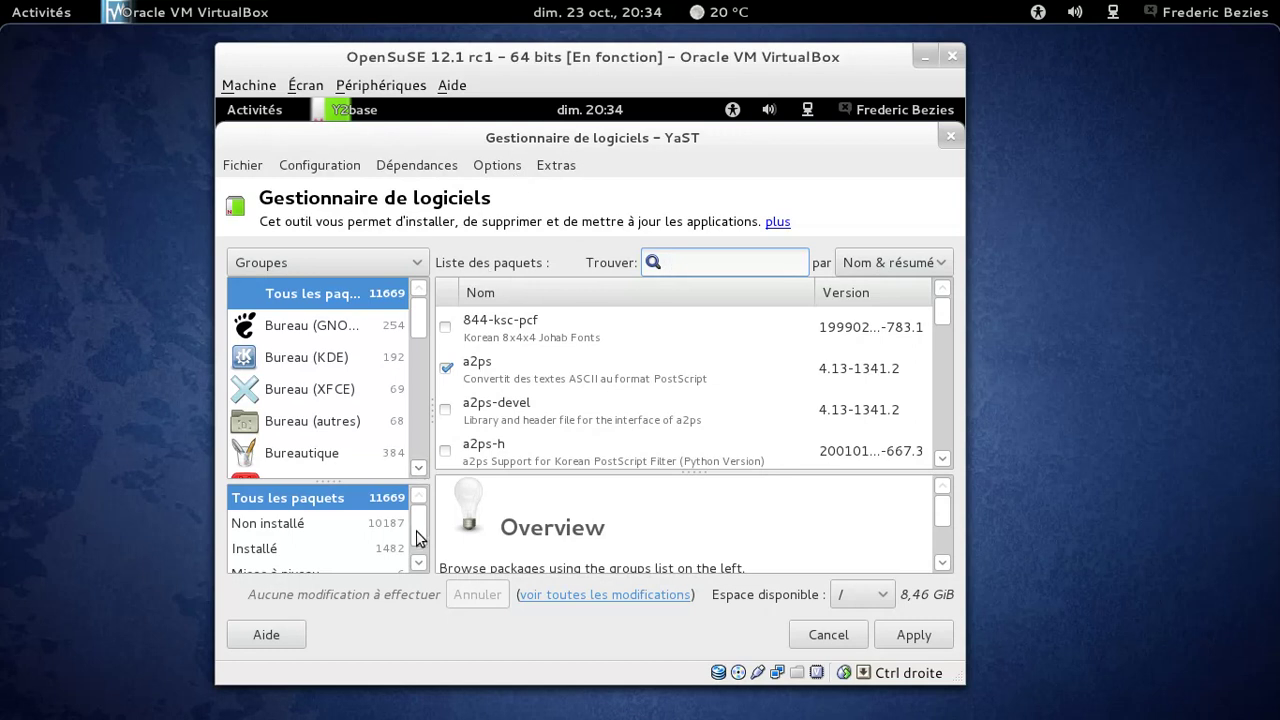
pyautogui.click(418, 562)
pyautogui.click(365, 562)
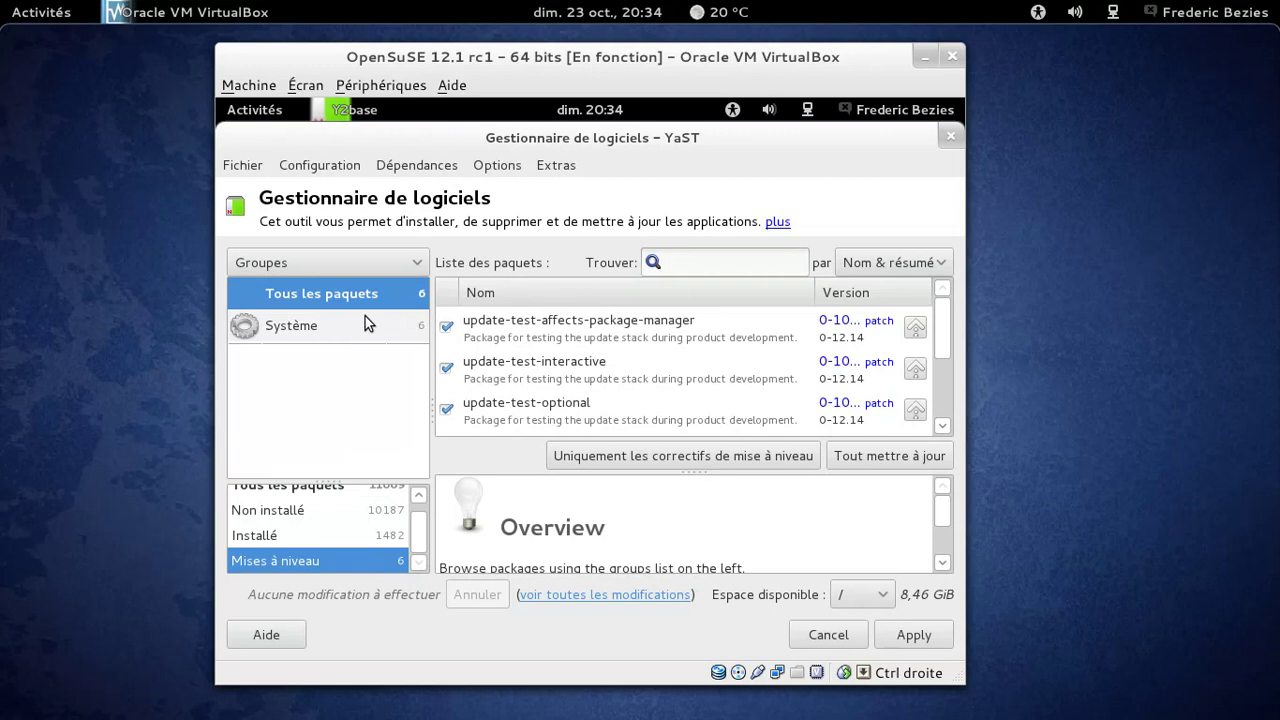
pyautogui.click(913, 634)
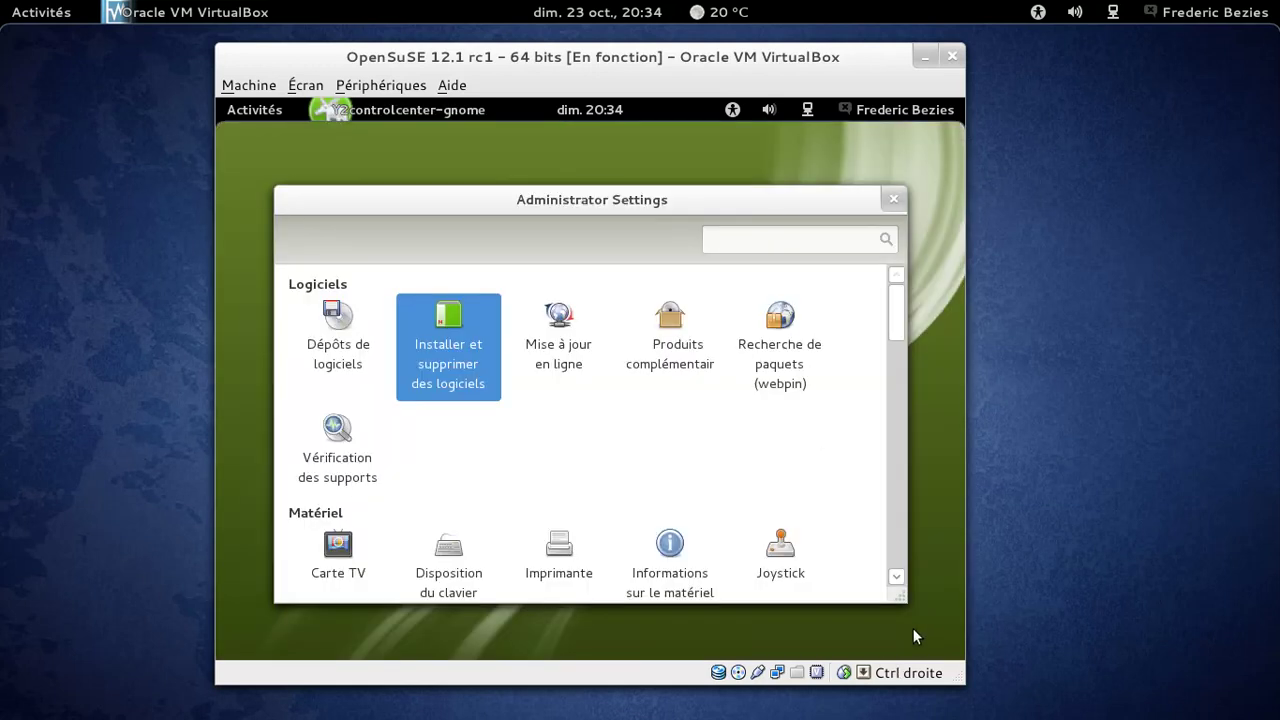
pyautogui.click(893, 203)
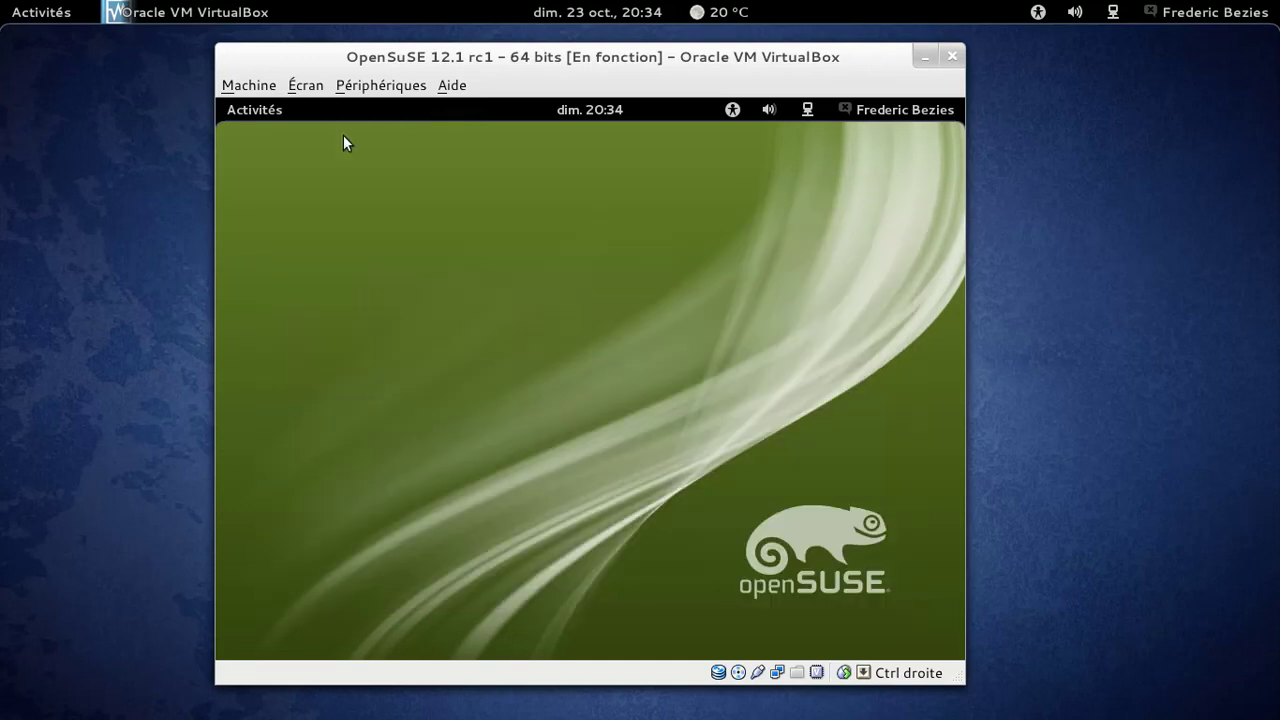
# Launch Firefox from the activities overview of the guest desktop and view its welcome page.
pyautogui.click(235, 109)
pyautogui.click(241, 226)
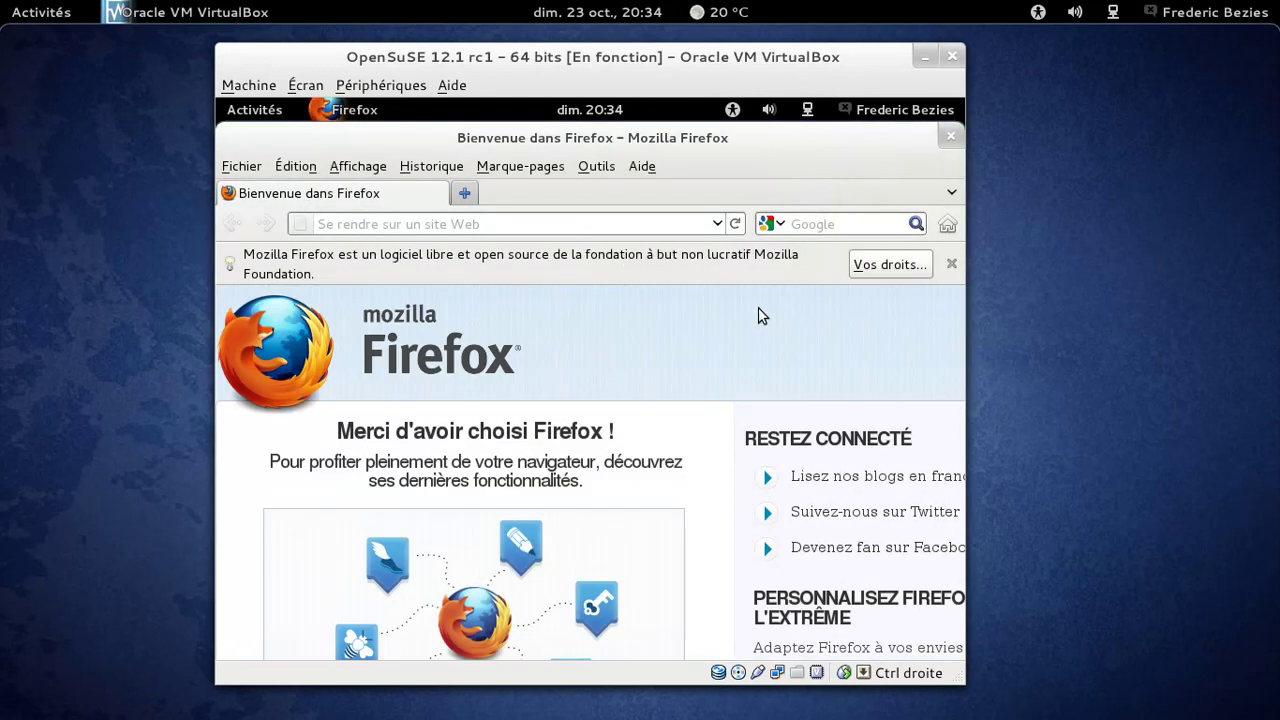
pyautogui.hotkey('ctrl', 'f')
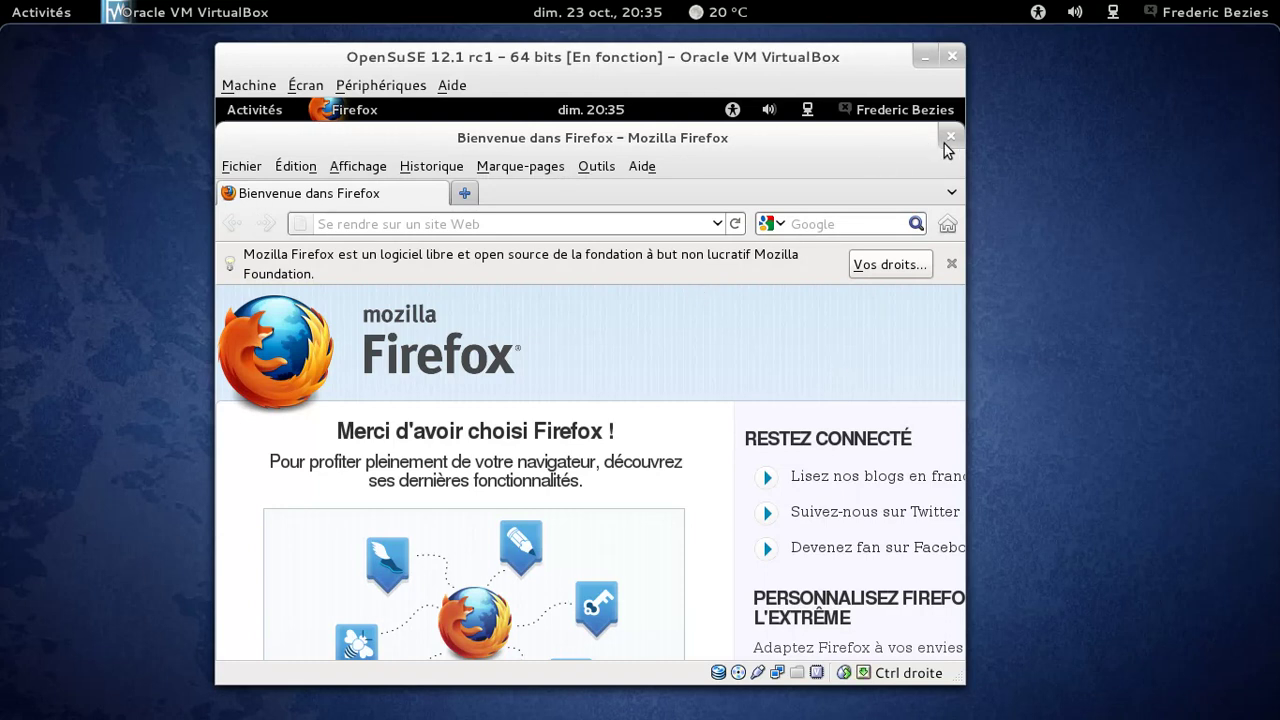
# Reset the OpenSuSE 12.1 rc1 virtual machine, confirm the restart, and boot it back to the GNOME desktop.
pyautogui.click(232, 84)
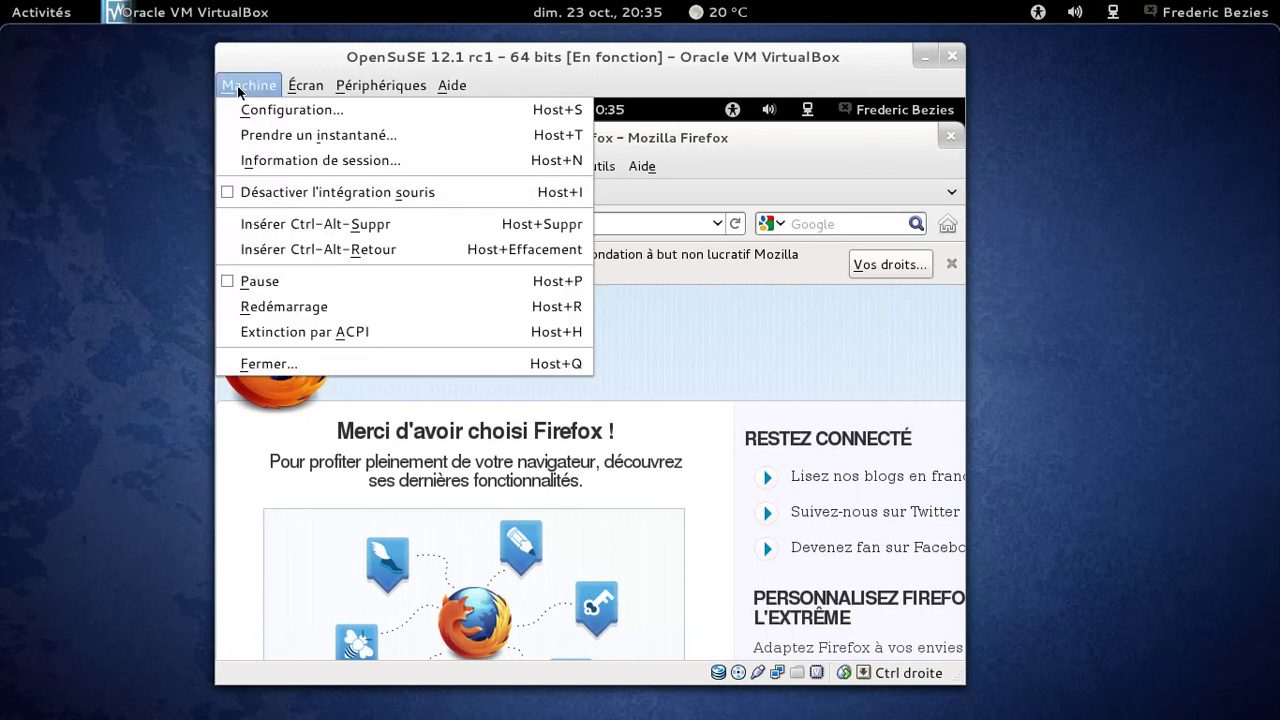
pyautogui.click(306, 310)
pyautogui.click(633, 264)
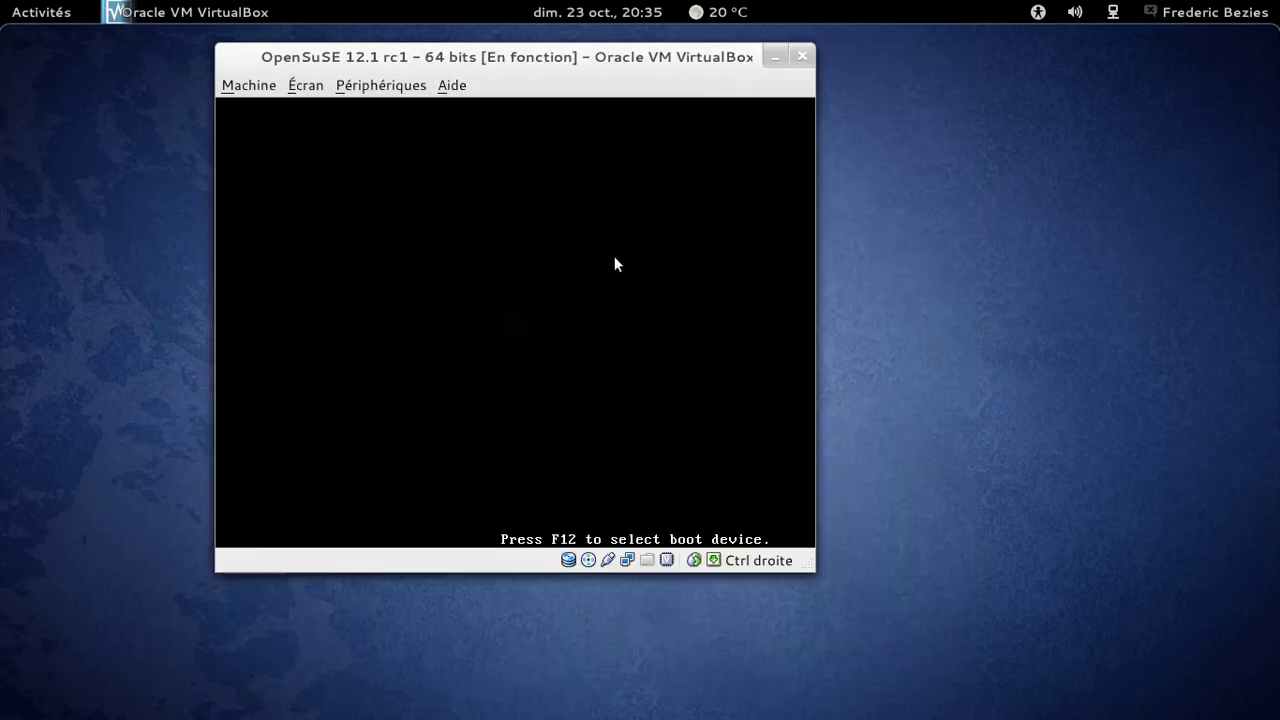
pyautogui.press('Return')
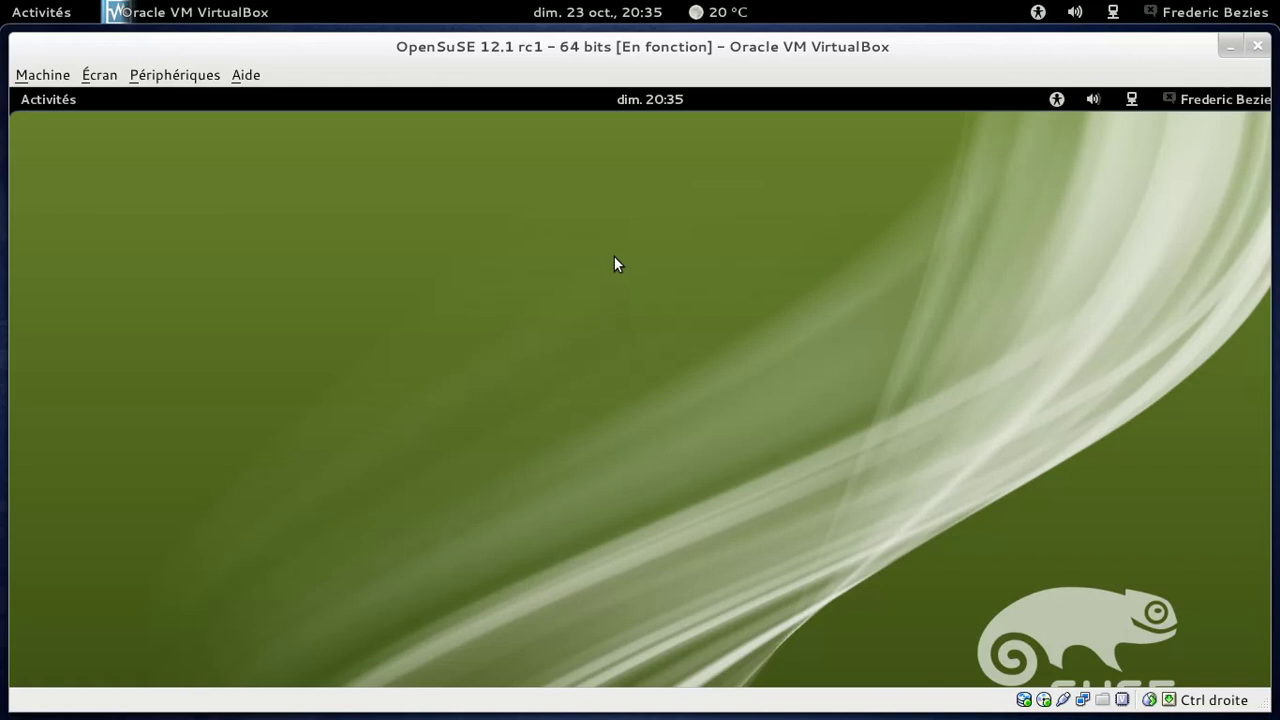
# Open Paramètres système, move its window higher, and look into the Écran page before returning to all settings.
pyautogui.click(1226, 100)
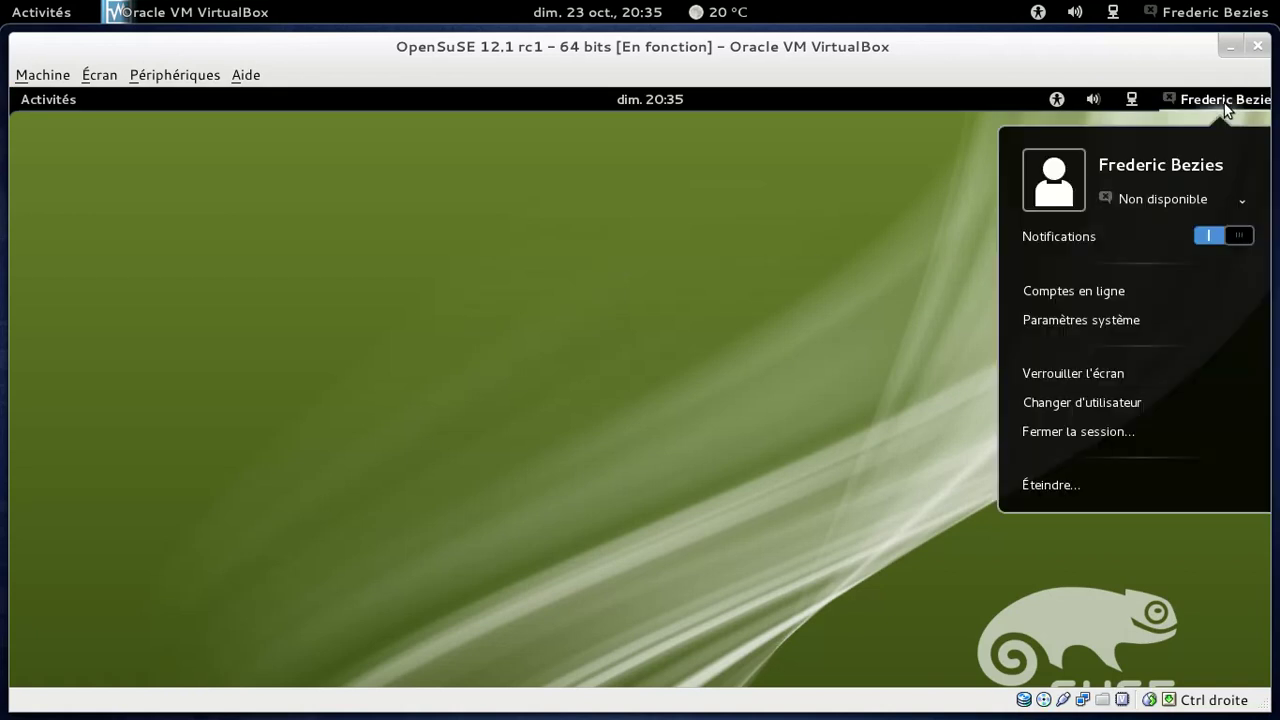
pyautogui.click(1129, 322)
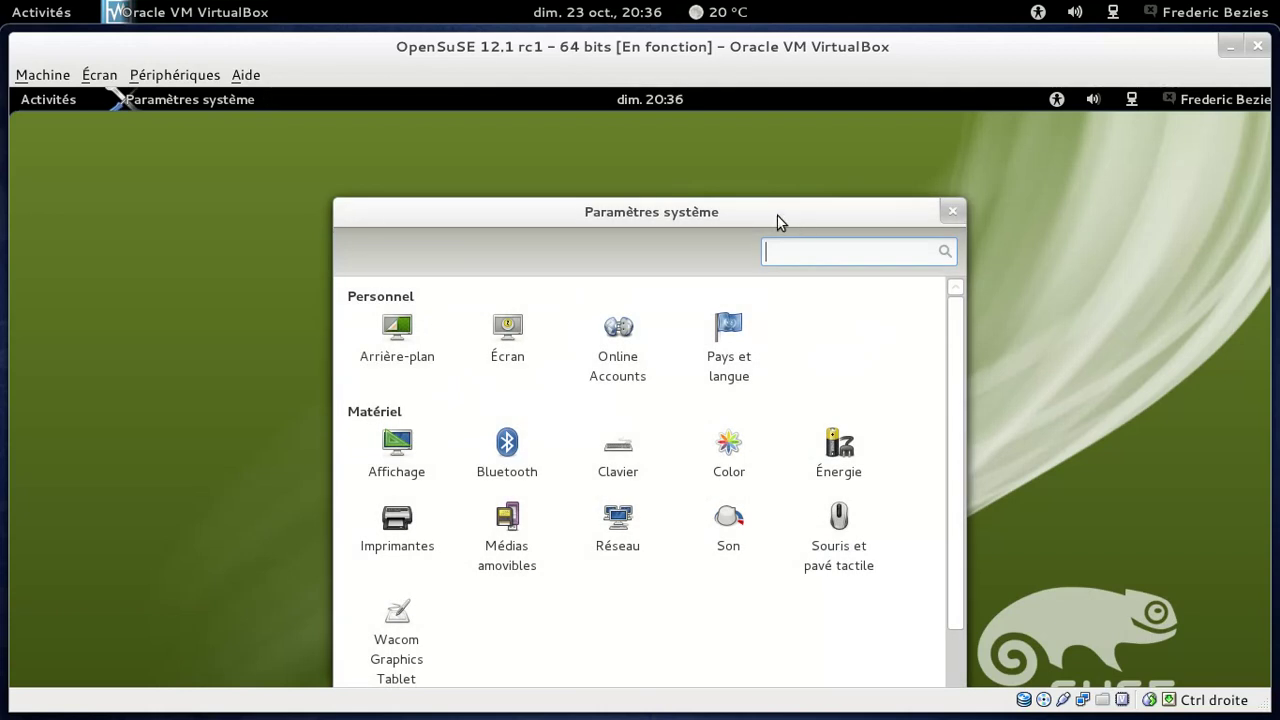
pyautogui.moveTo(776, 214); pyautogui.dragTo(780, 179)
pyautogui.click(507, 300)
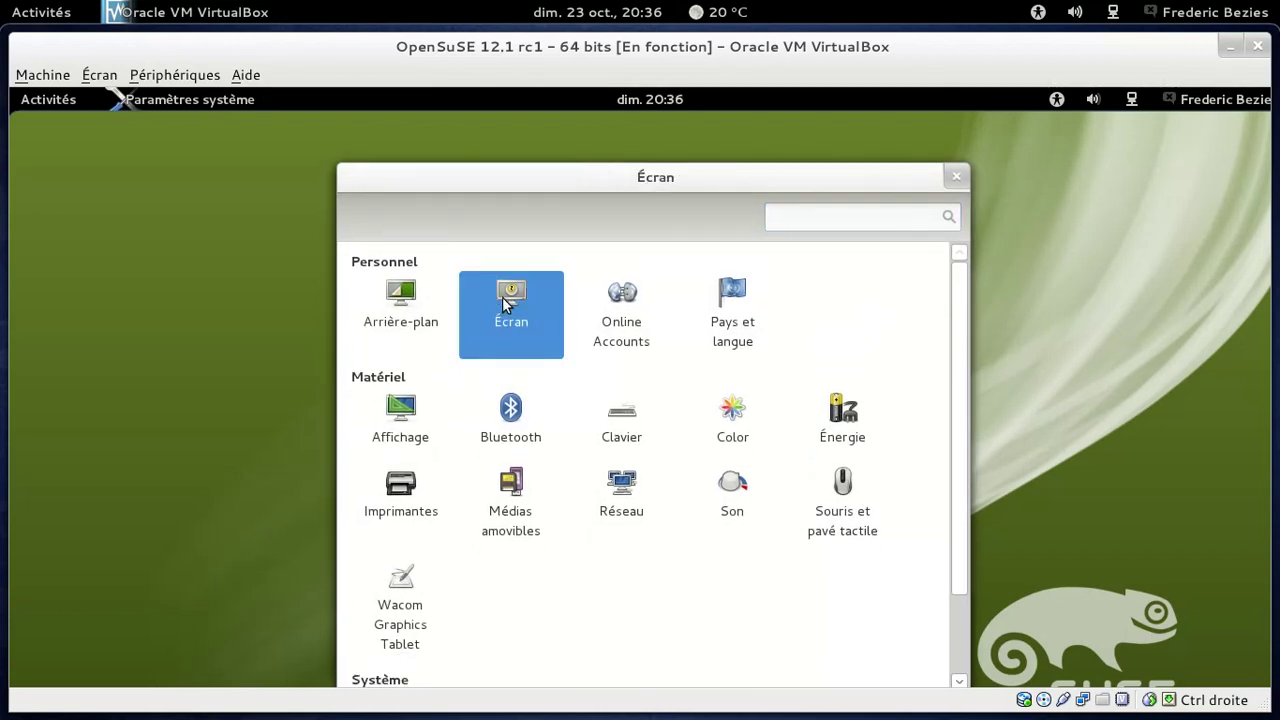
pyautogui.click(422, 222)
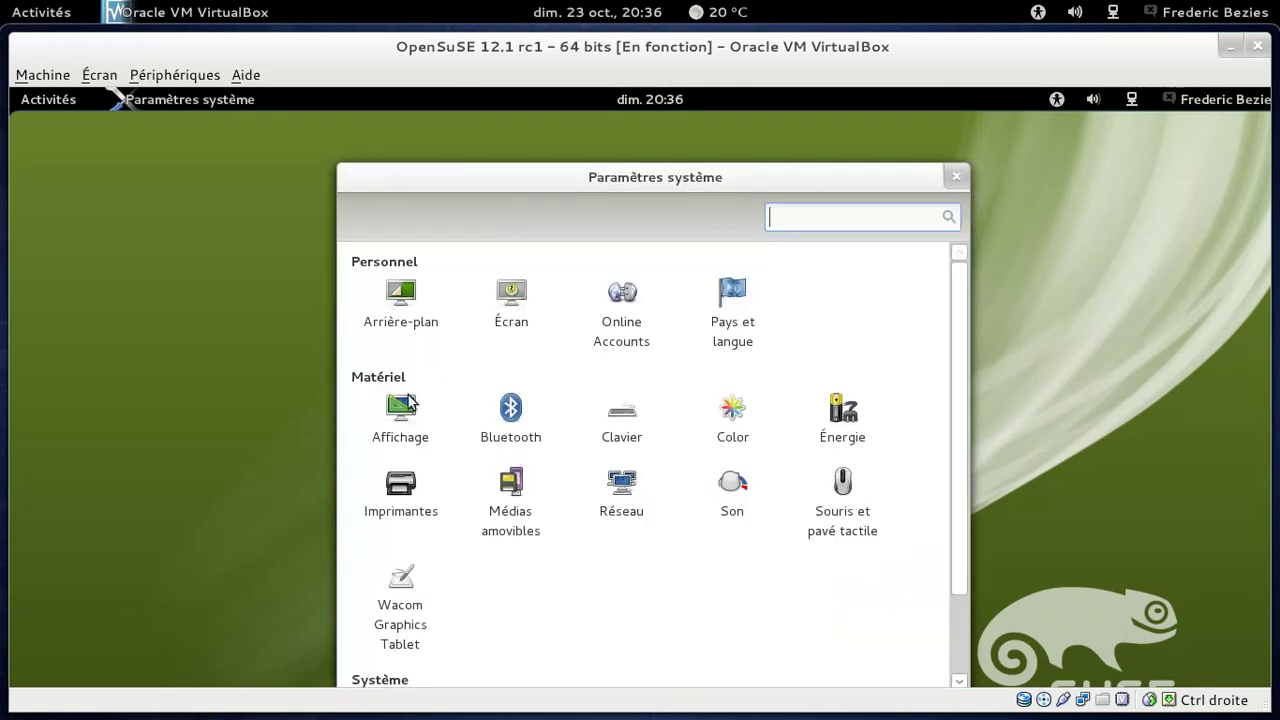
# Set the Affichage resolution to 1024 x 768 (4:3), close the display settings window, and keep the new configuration.
pyautogui.click(404, 403)
pyautogui.click(548, 528)
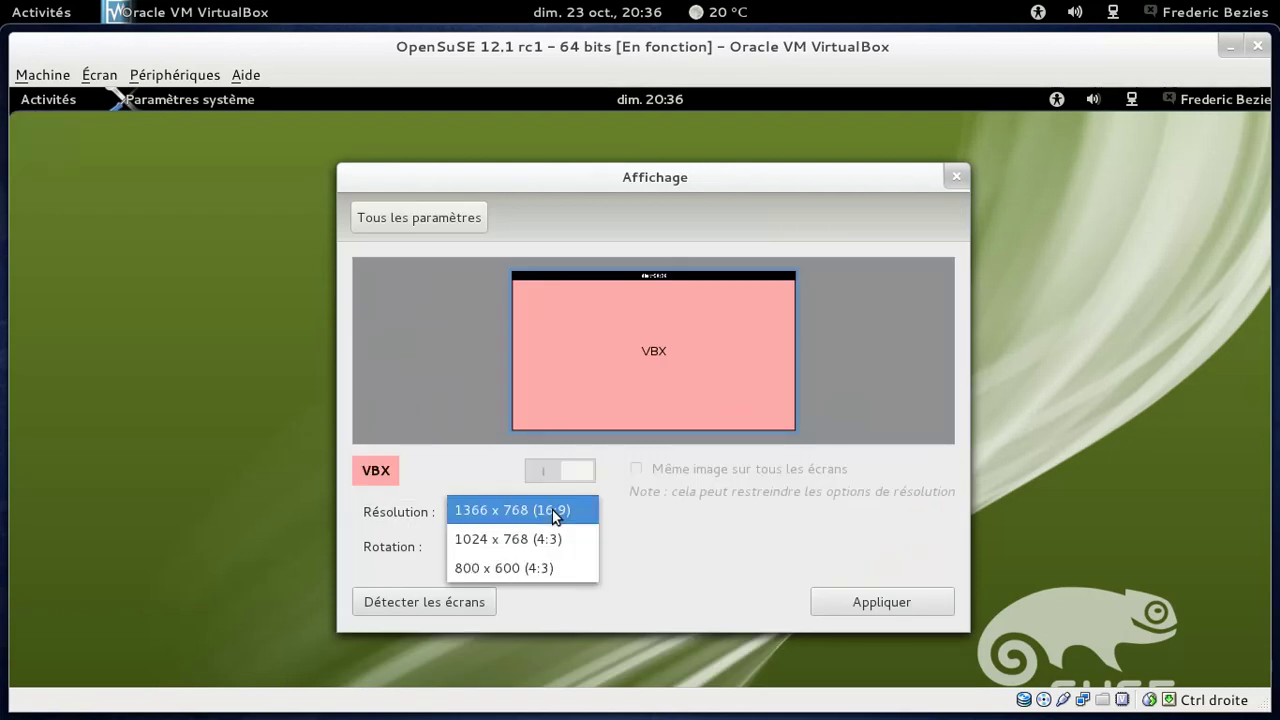
pyautogui.click(544, 532)
pyautogui.click(855, 600)
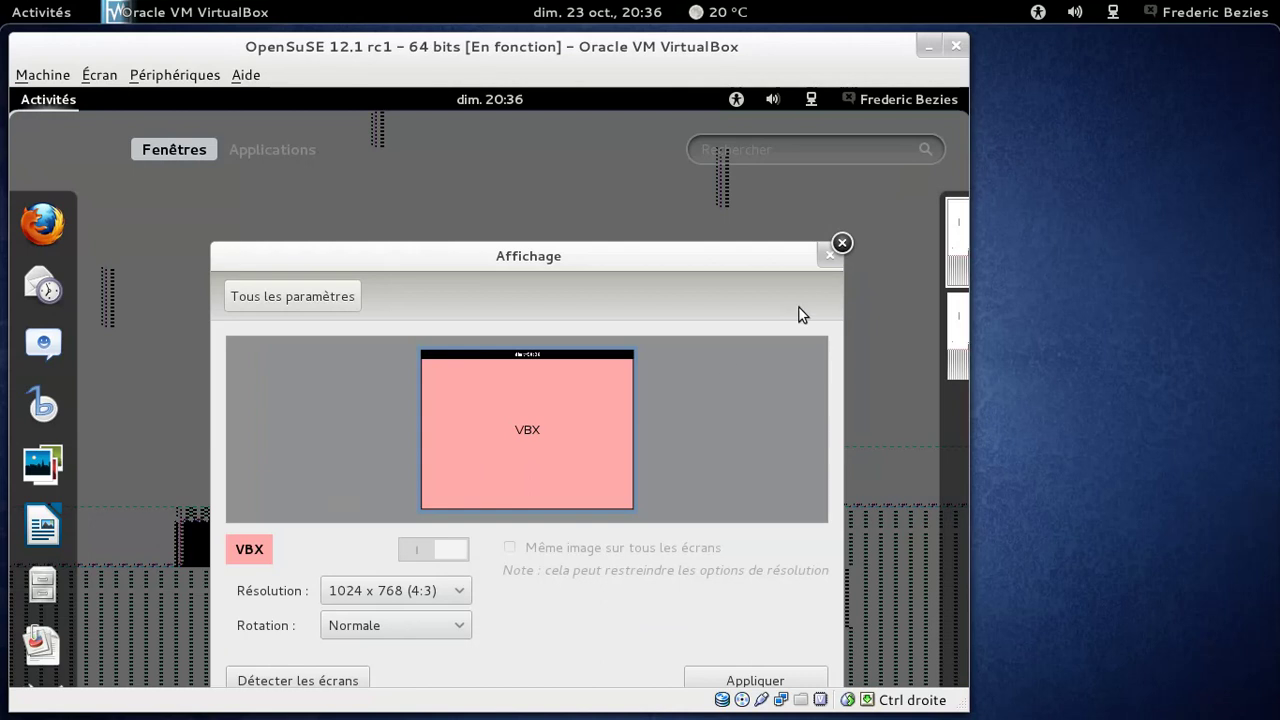
pyautogui.click(839, 243)
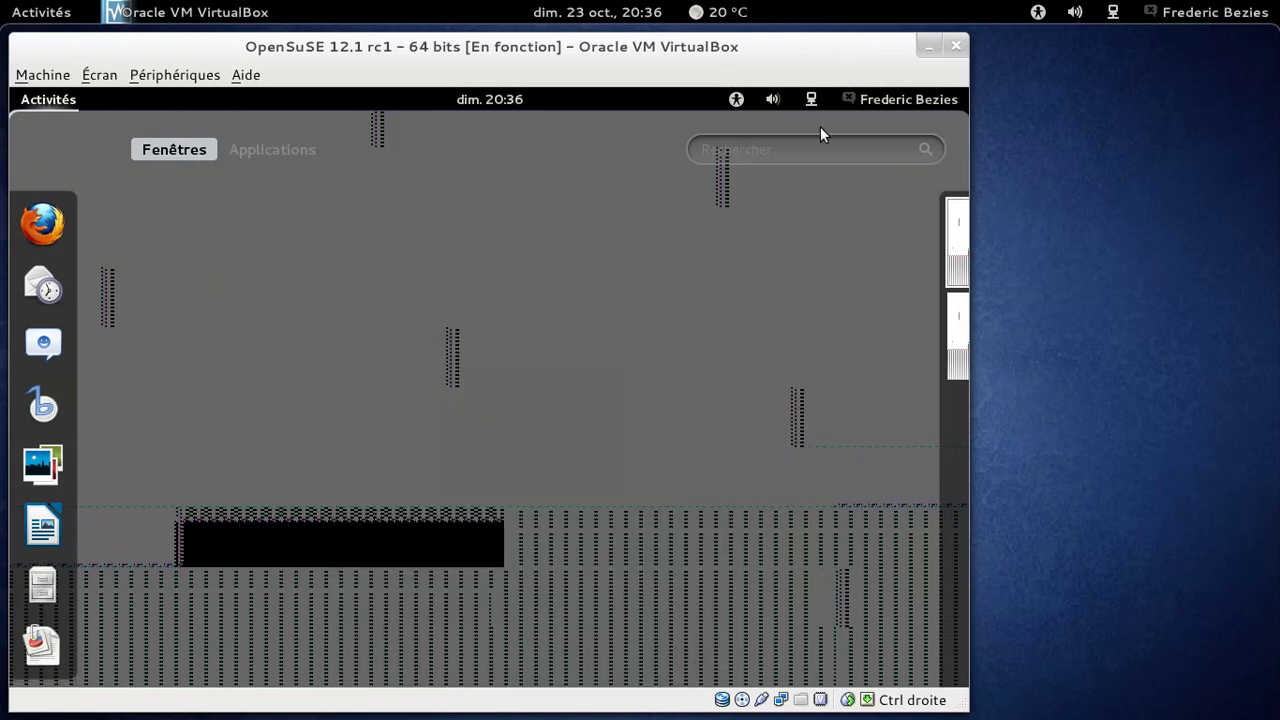
pyautogui.click(36, 102)
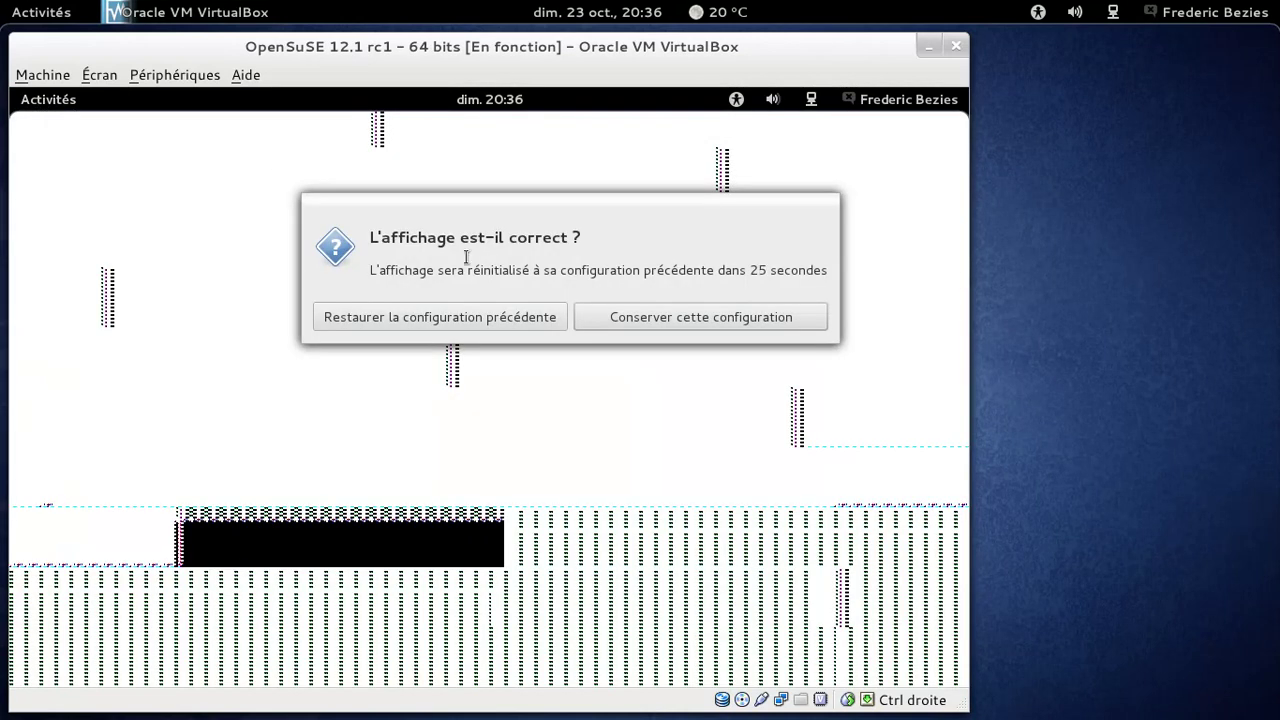
pyautogui.click(626, 325)
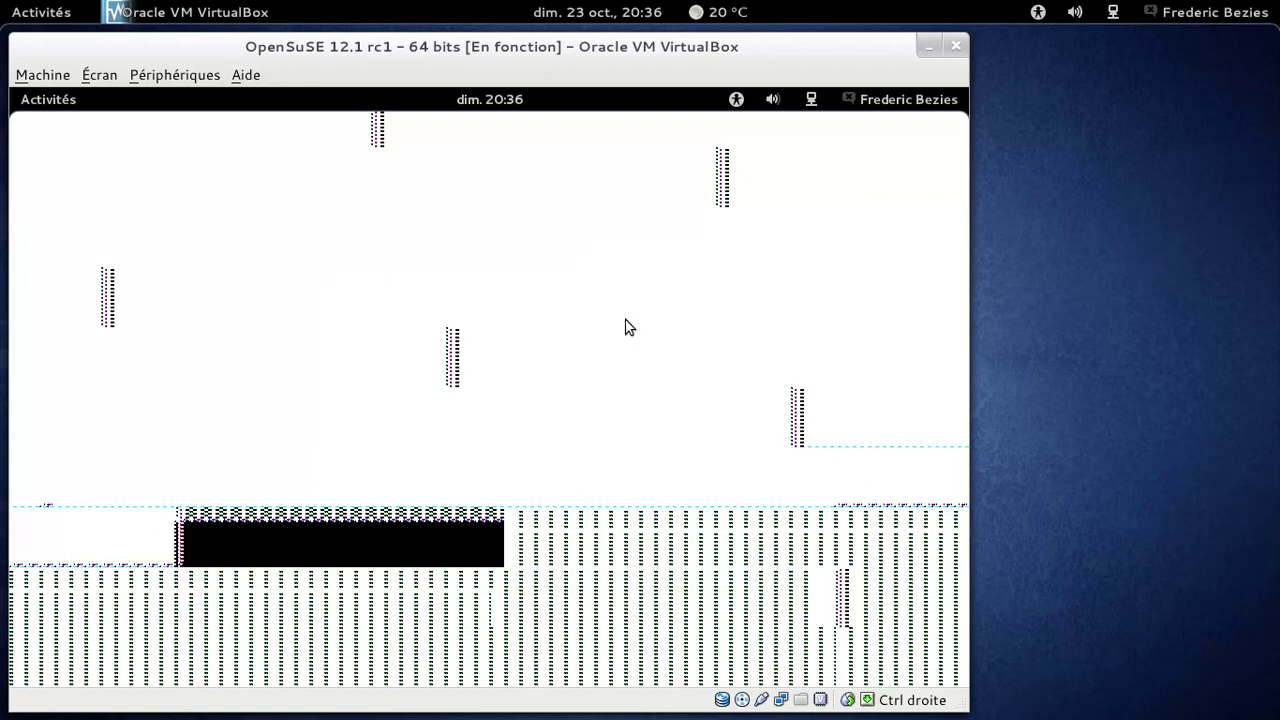
# Log out of the session, log back in with the account password, and centre the virtual machine window on the host desktop.
pyautogui.click(902, 100)
pyautogui.click(783, 430)
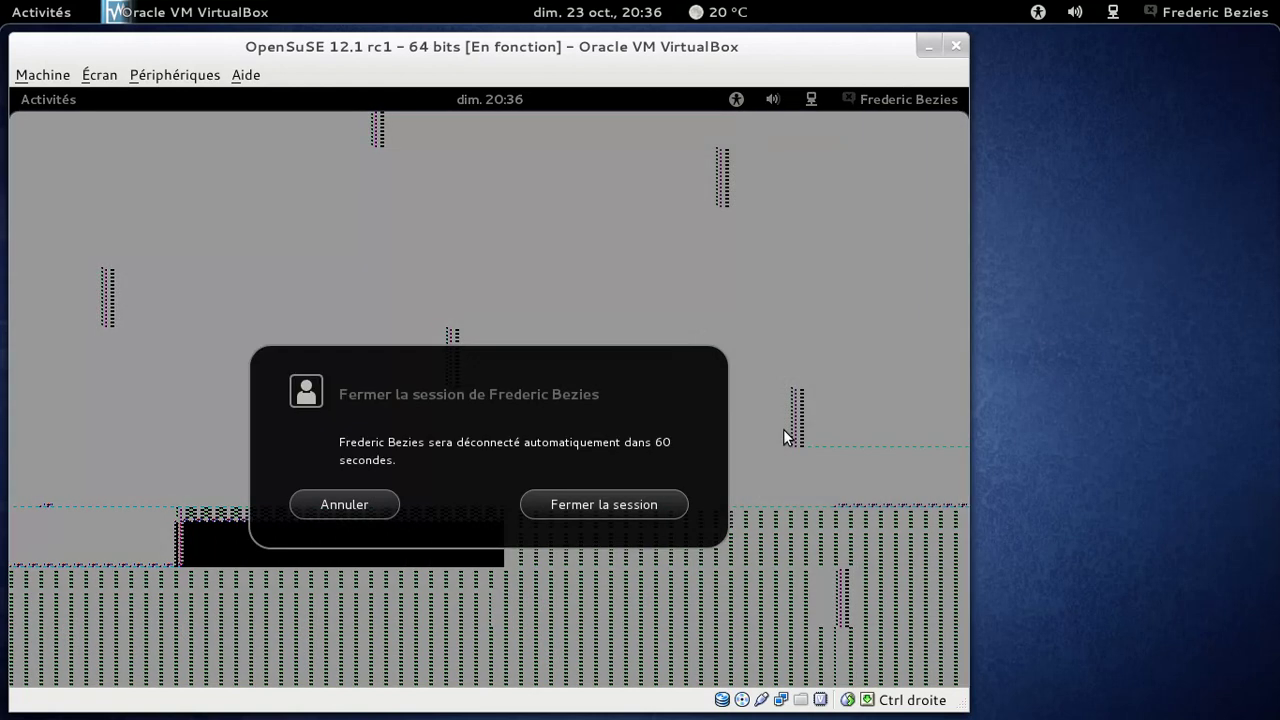
pyautogui.click(595, 511)
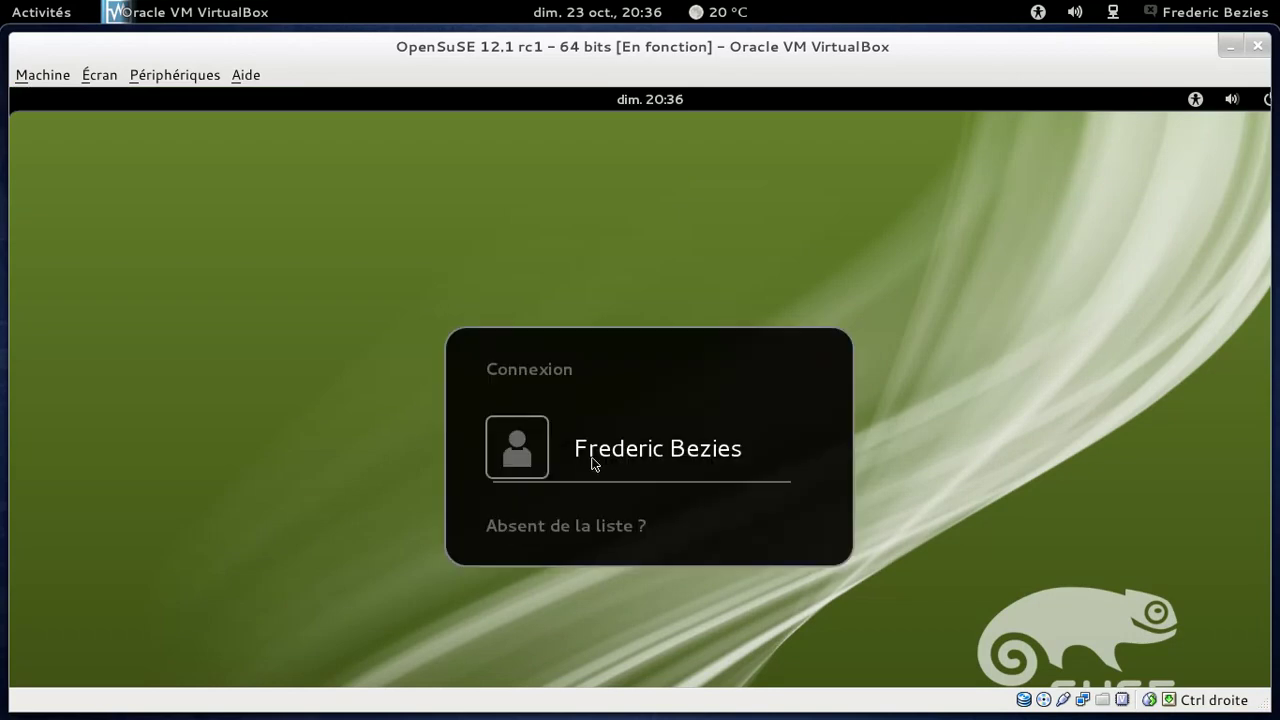
pyautogui.click(591, 463)
pyautogui.write('••••••••')
pyautogui.press('Return')
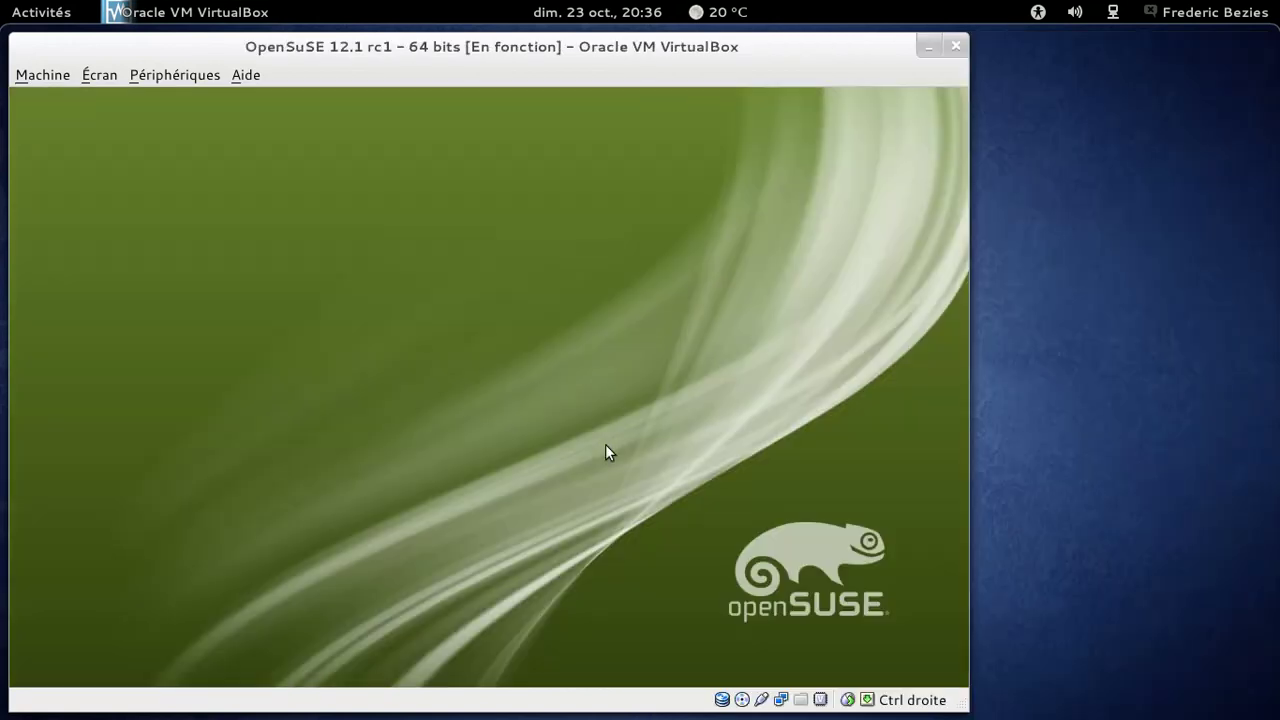
pyautogui.moveTo(524, 54); pyautogui.dragTo(653, 43)
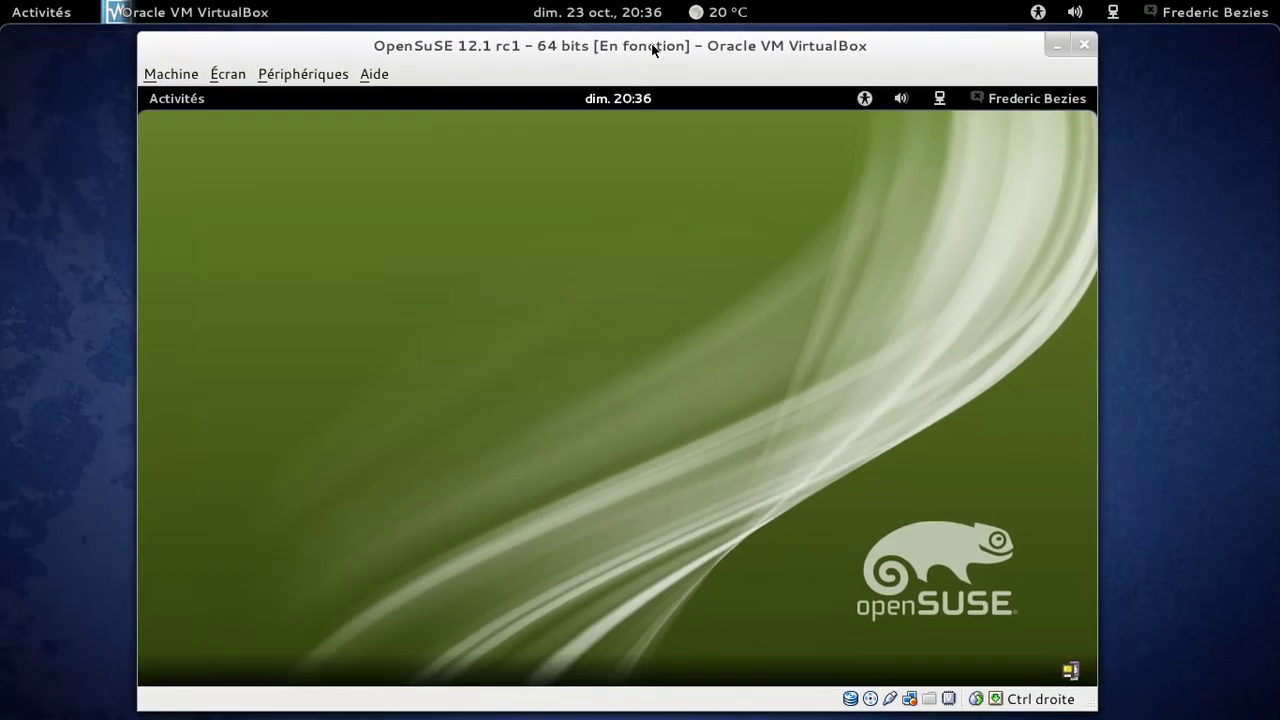
# Launch Firefox, check its version in the À propos de Firefox information, and close the browser.
pyautogui.click(176, 100)
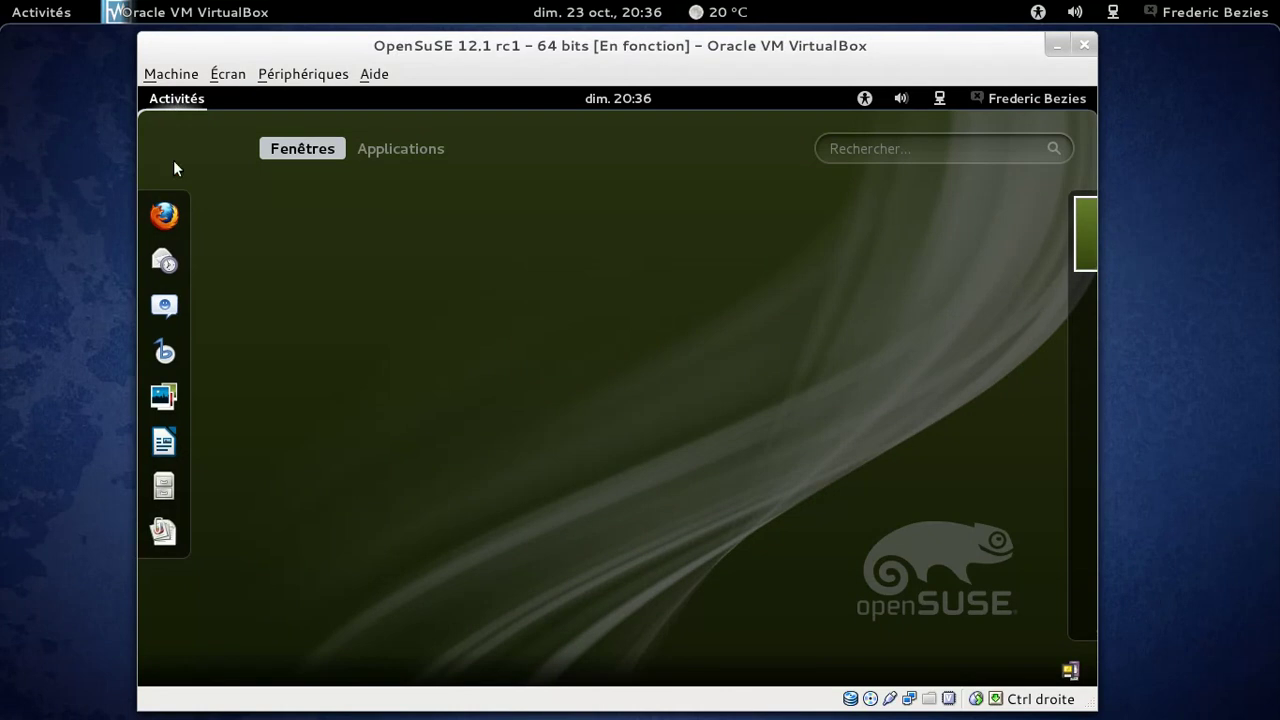
pyautogui.click(174, 214)
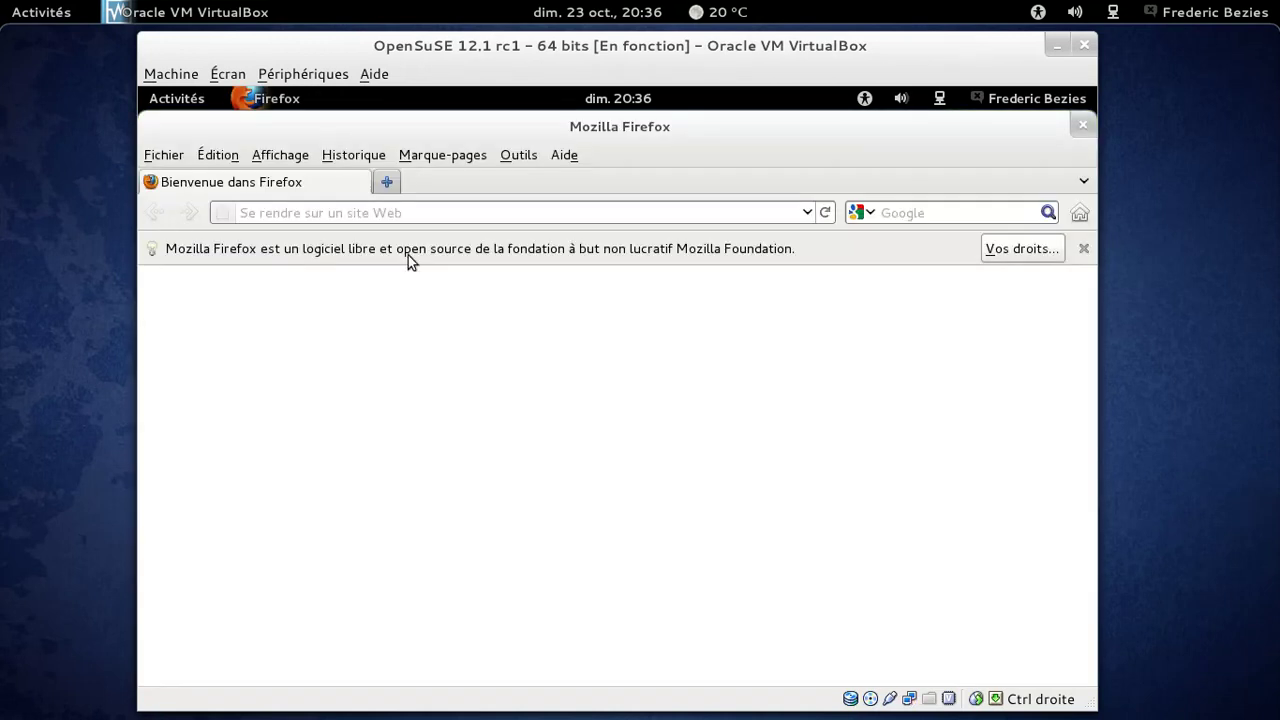
pyautogui.click(562, 156)
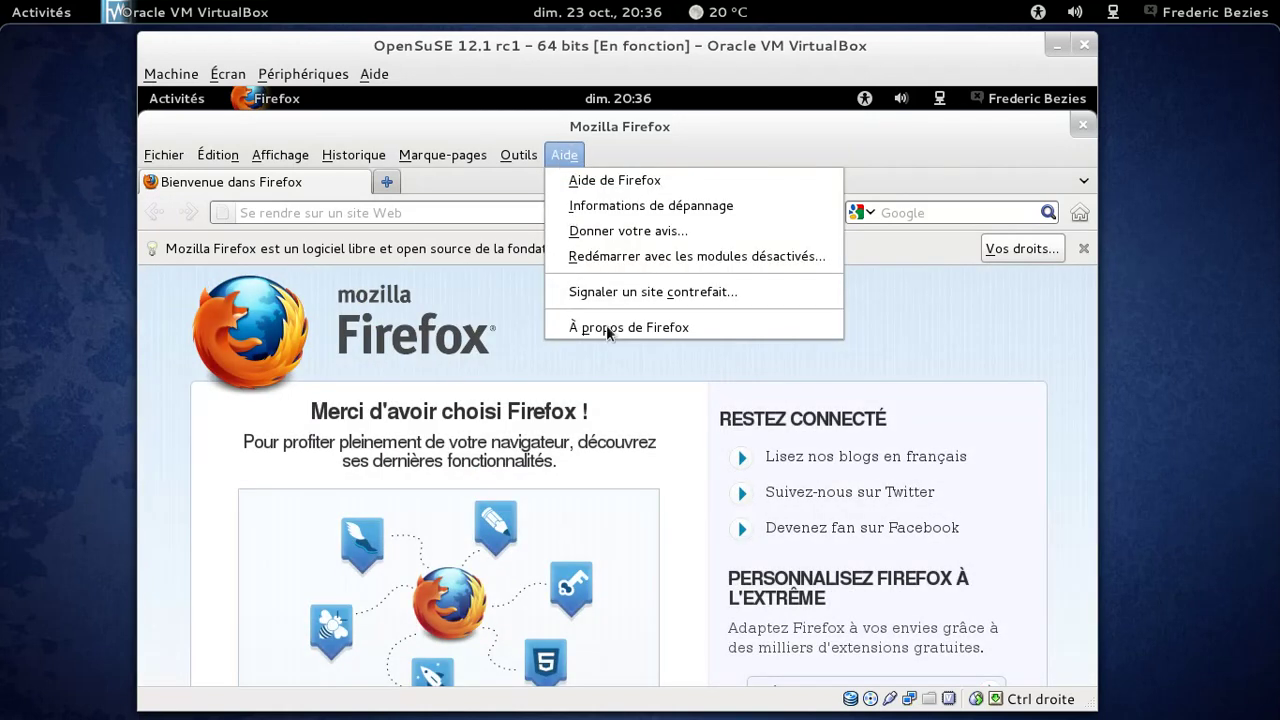
pyautogui.click(615, 329)
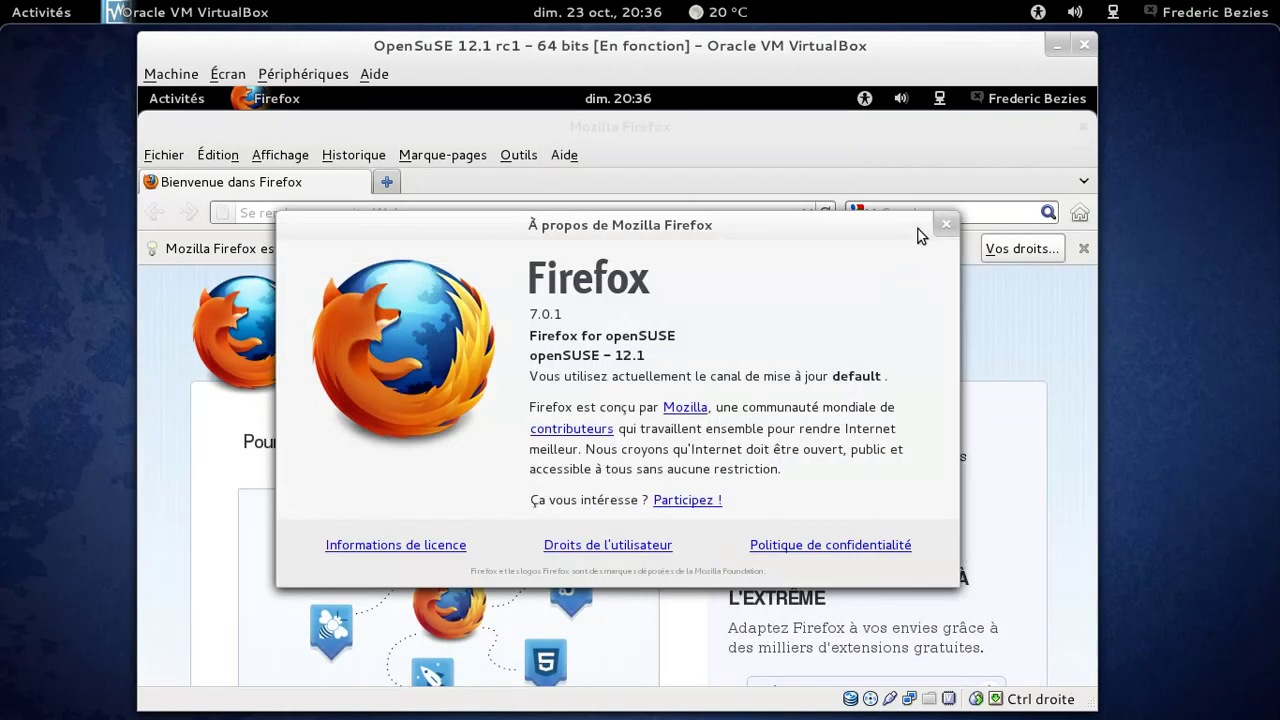
pyautogui.click(940, 227)
pyautogui.click(1081, 127)
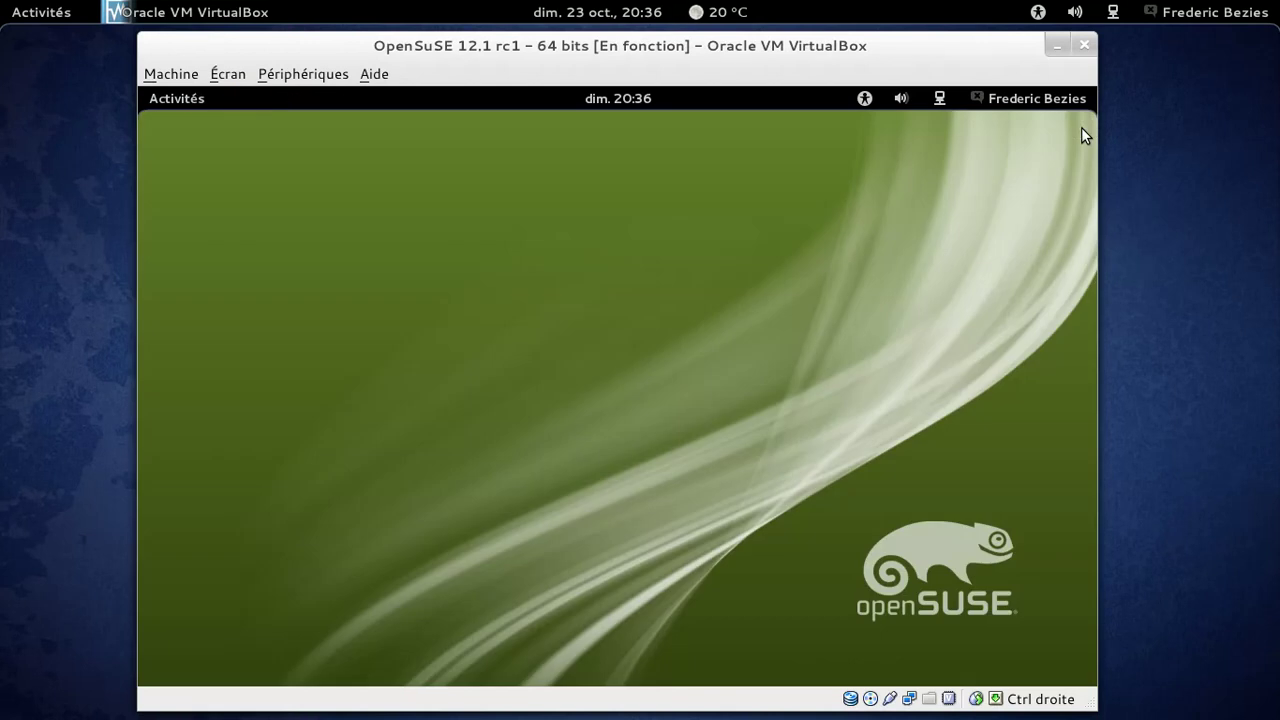
# Show the search field in the activities overview, view the home folder in the file manager, and close it.
pyautogui.click(175, 98)
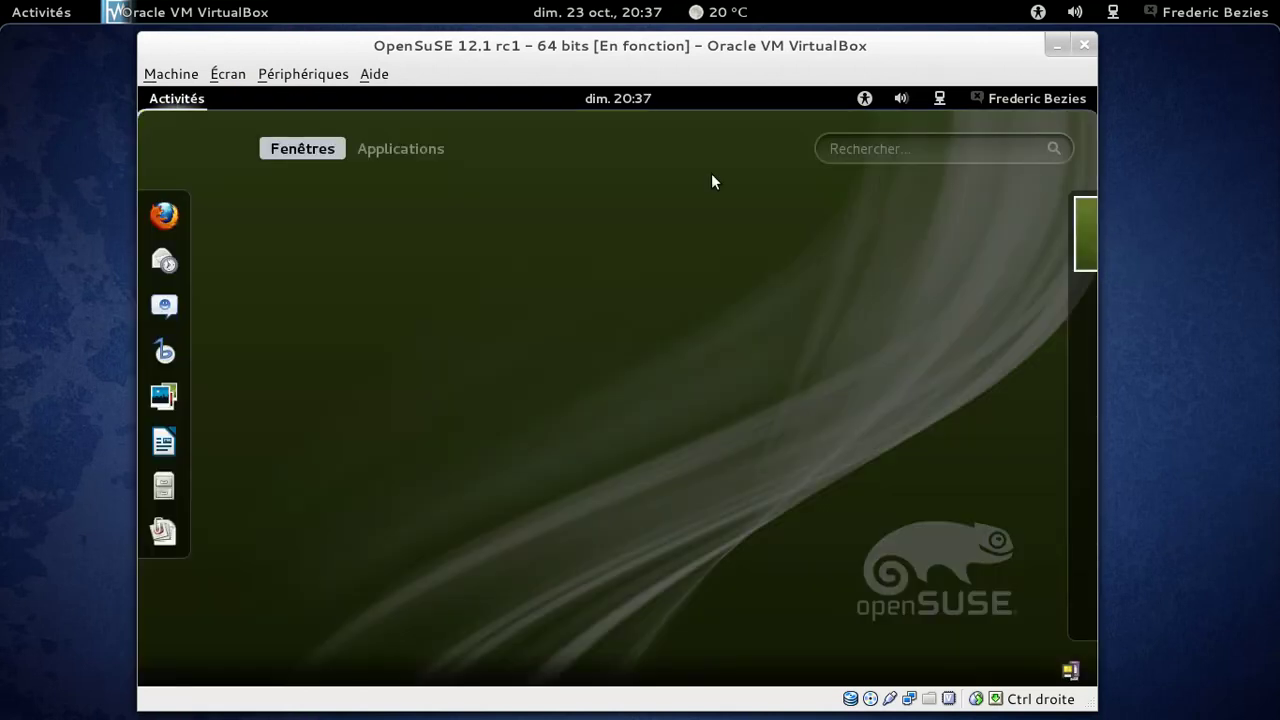
pyautogui.click(883, 147)
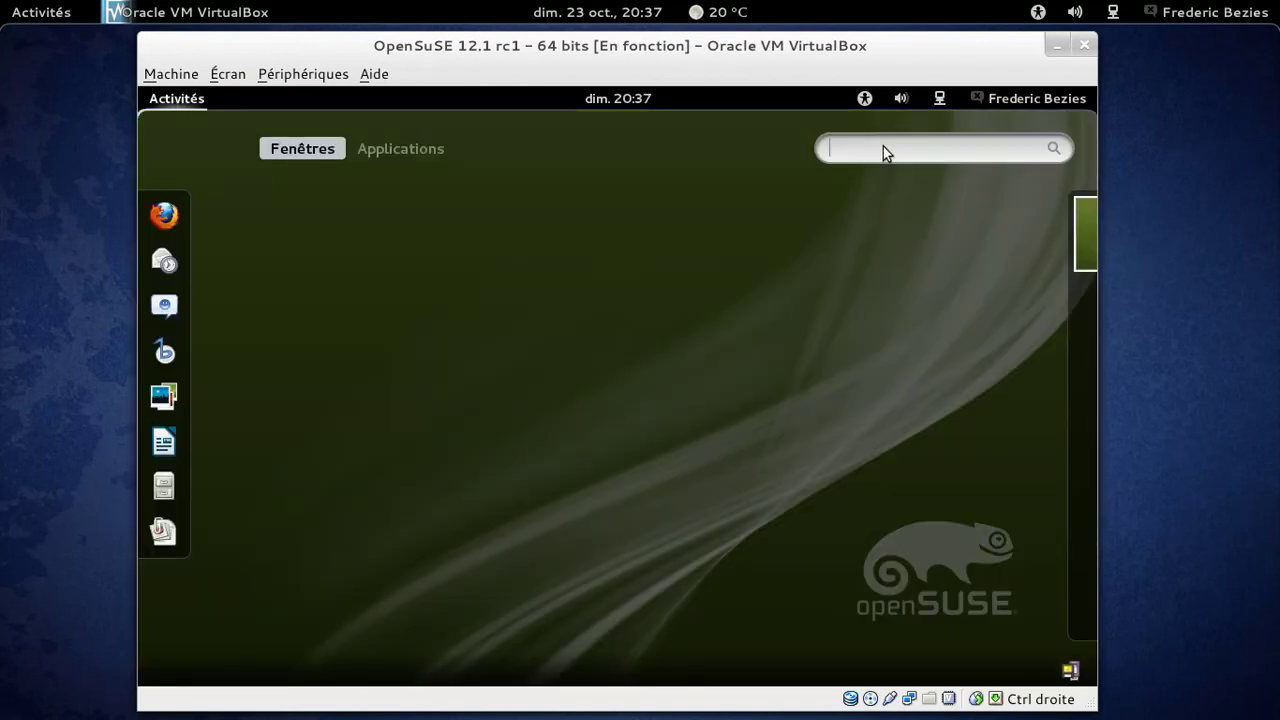
pyautogui.click(172, 488)
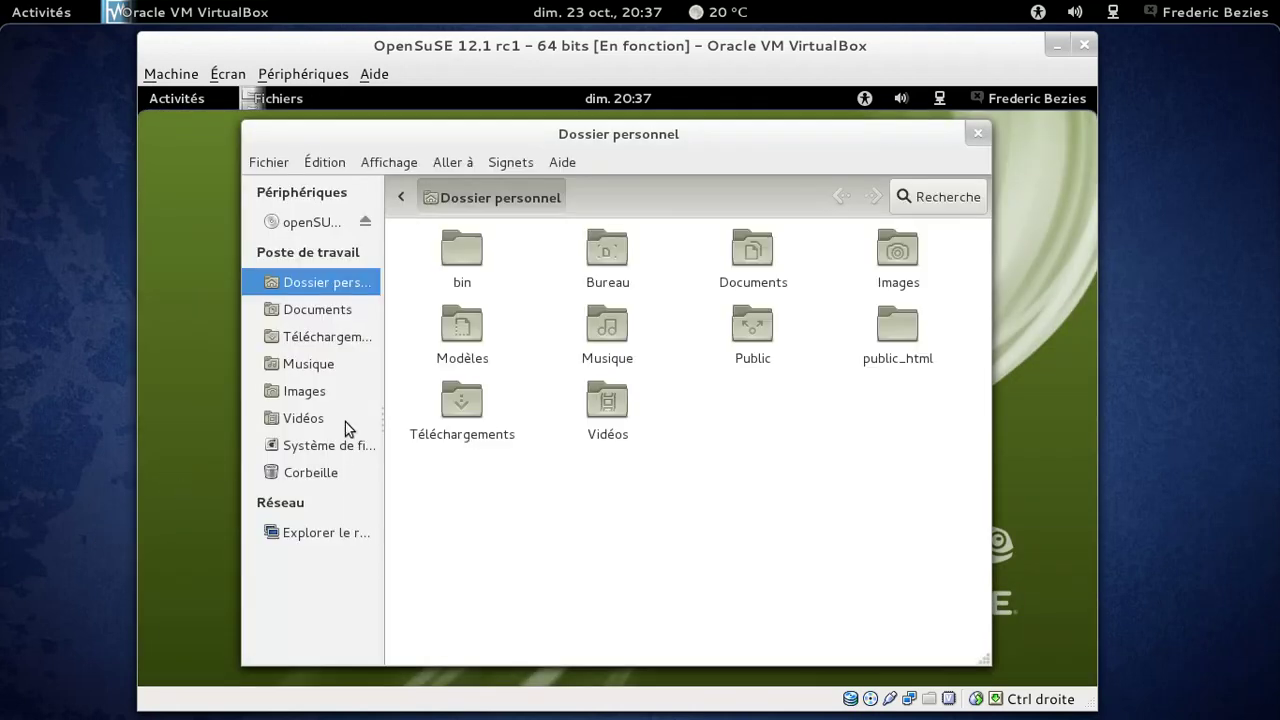
pyautogui.click(977, 133)
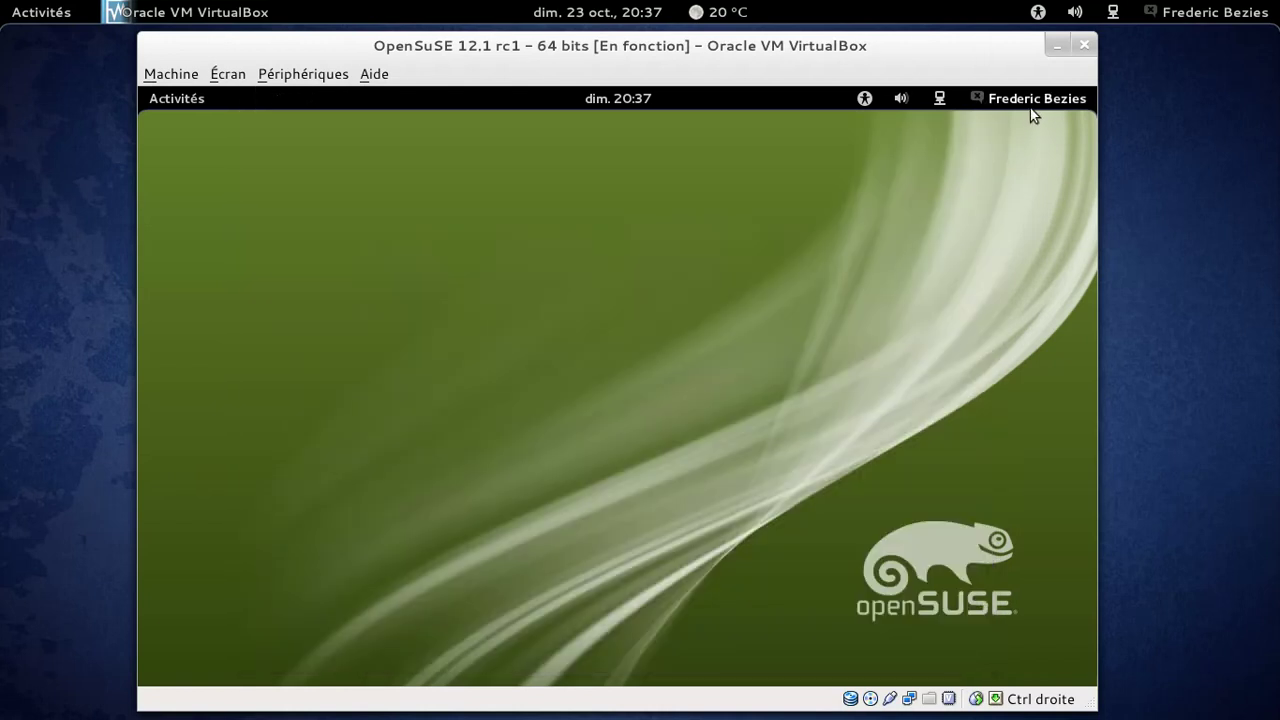
# Open YaST from Paramètres système, authenticate with the administrator password, and close the Paramètres système window.
pyautogui.click(1030, 105)
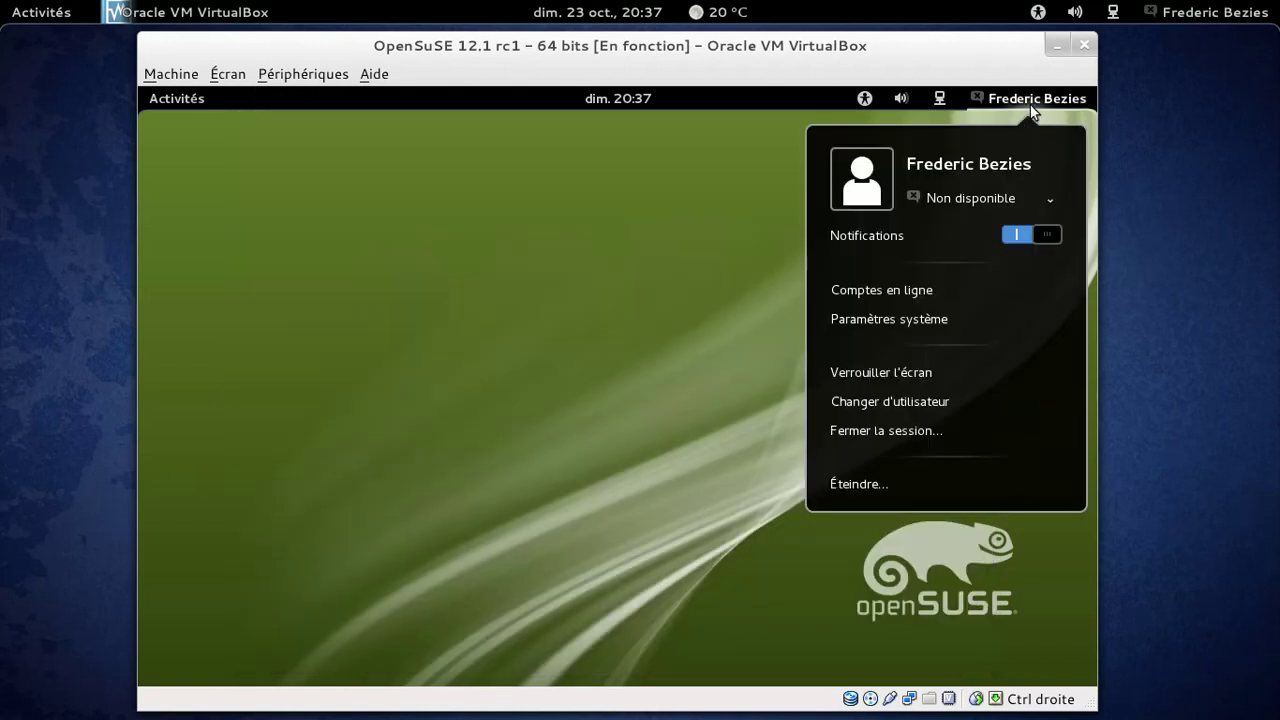
pyautogui.click(937, 319)
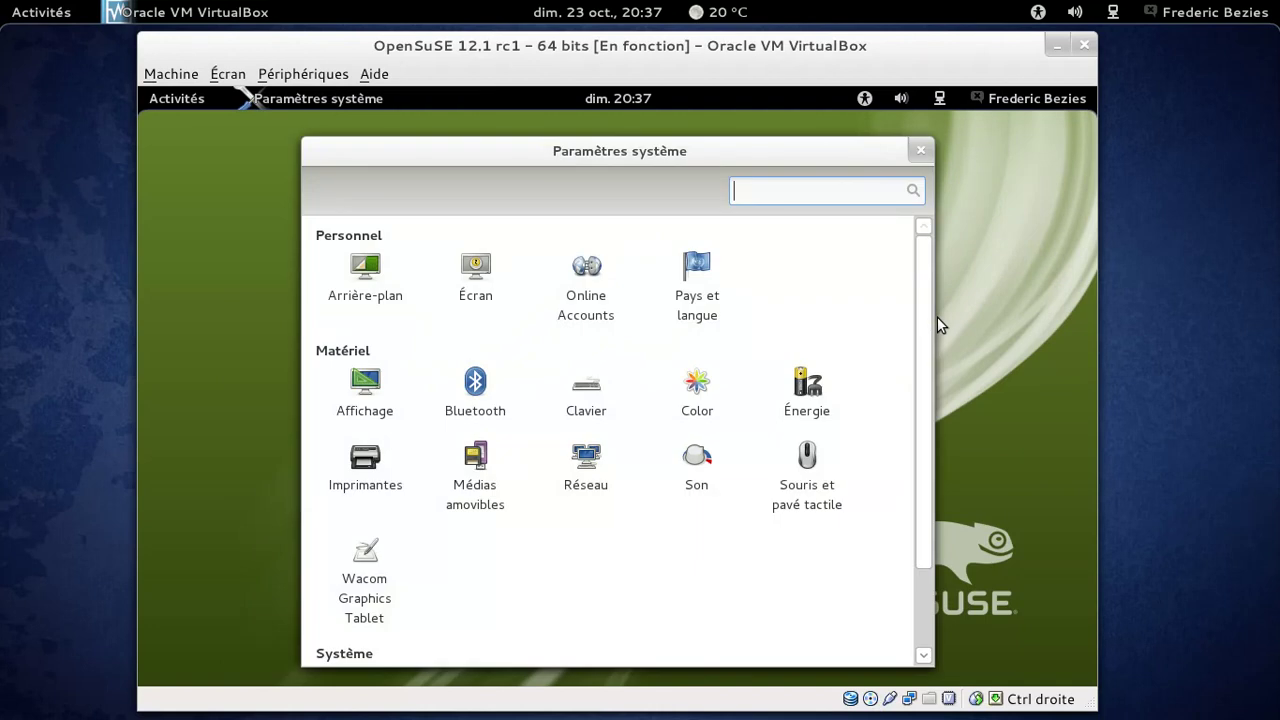
pyautogui.moveTo(923, 288); pyautogui.dragTo(923, 480)
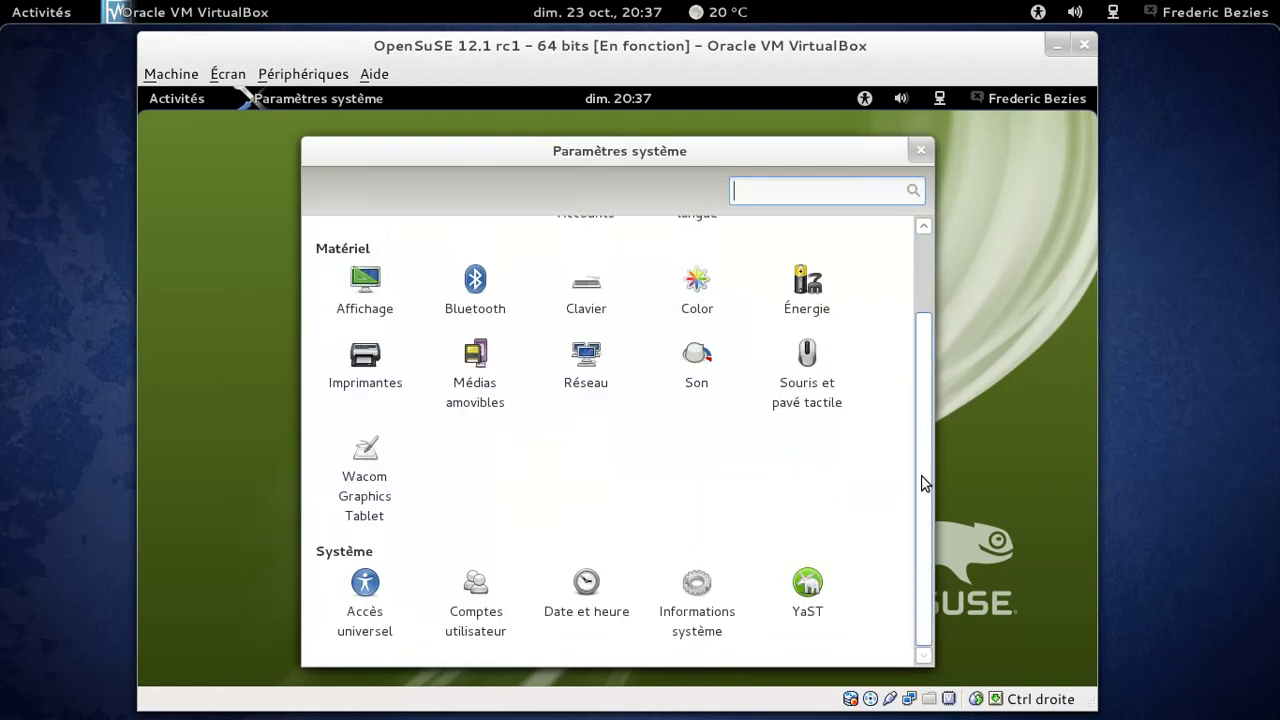
pyautogui.click(808, 588)
pyautogui.write('•••••••••')
pyautogui.press('Return')
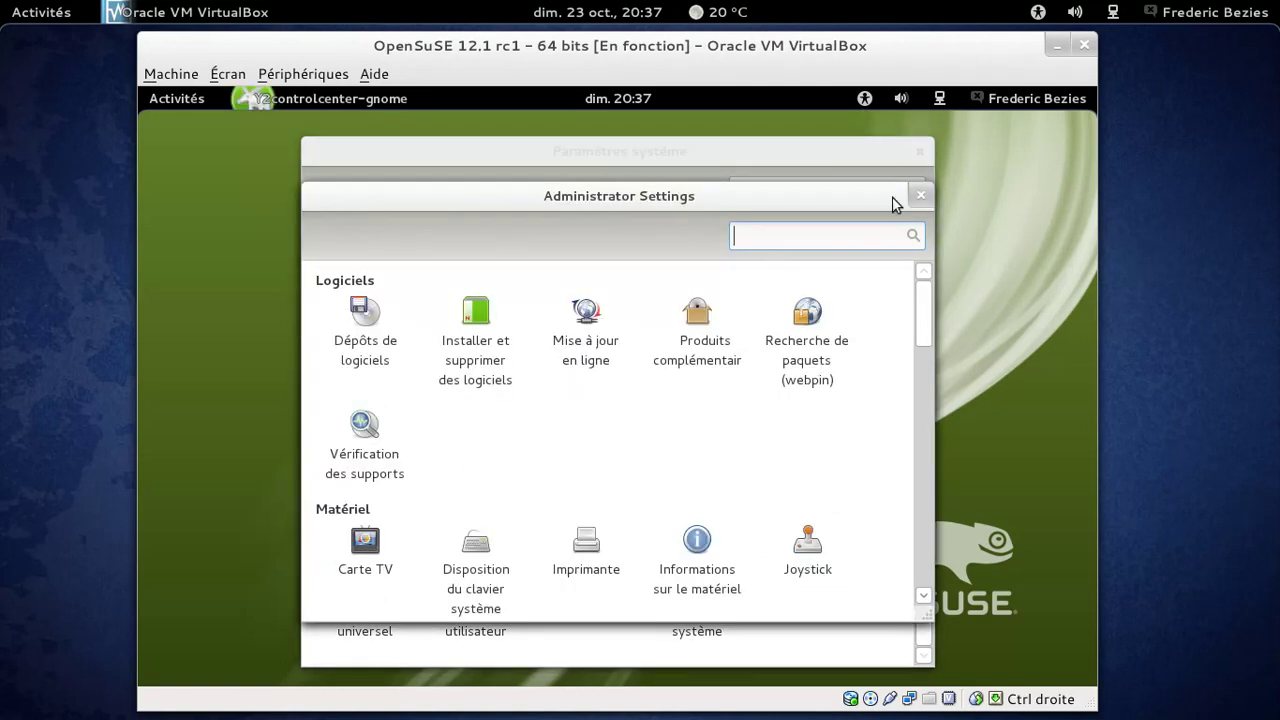
pyautogui.click(921, 152)
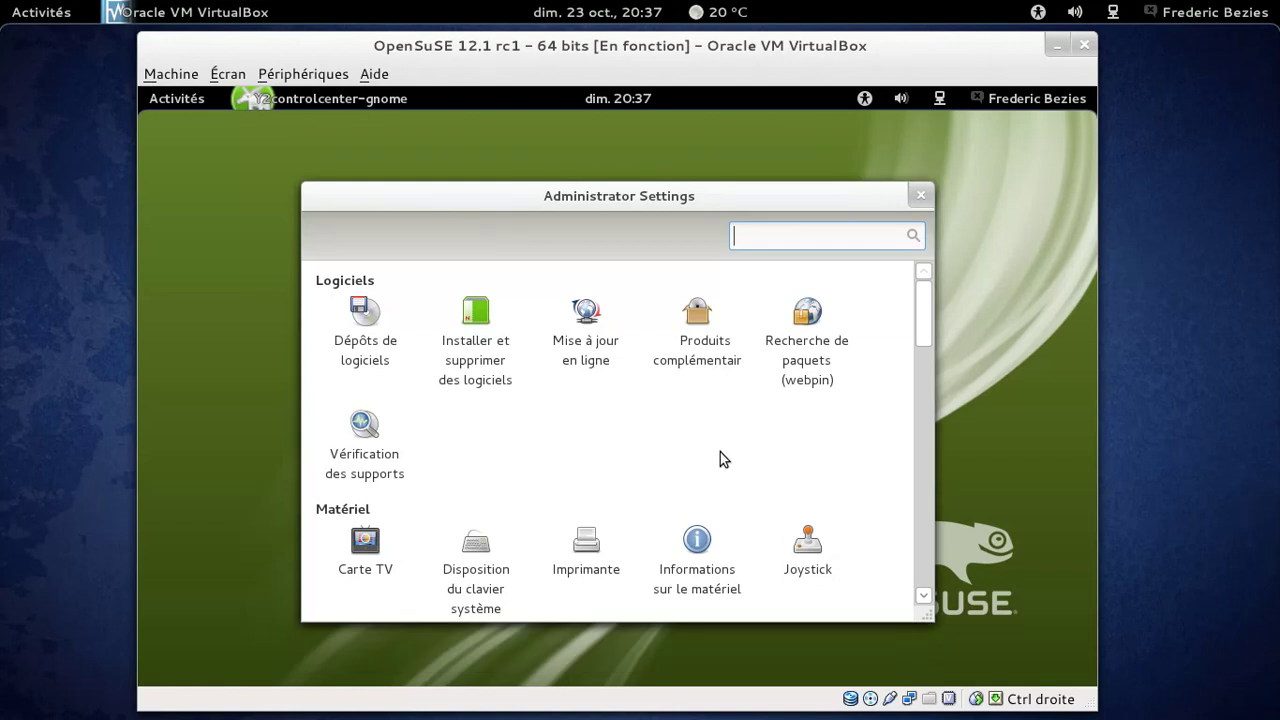
# Launch the module for installing and removing software and search its packages for tweak.
pyautogui.click(509, 366)
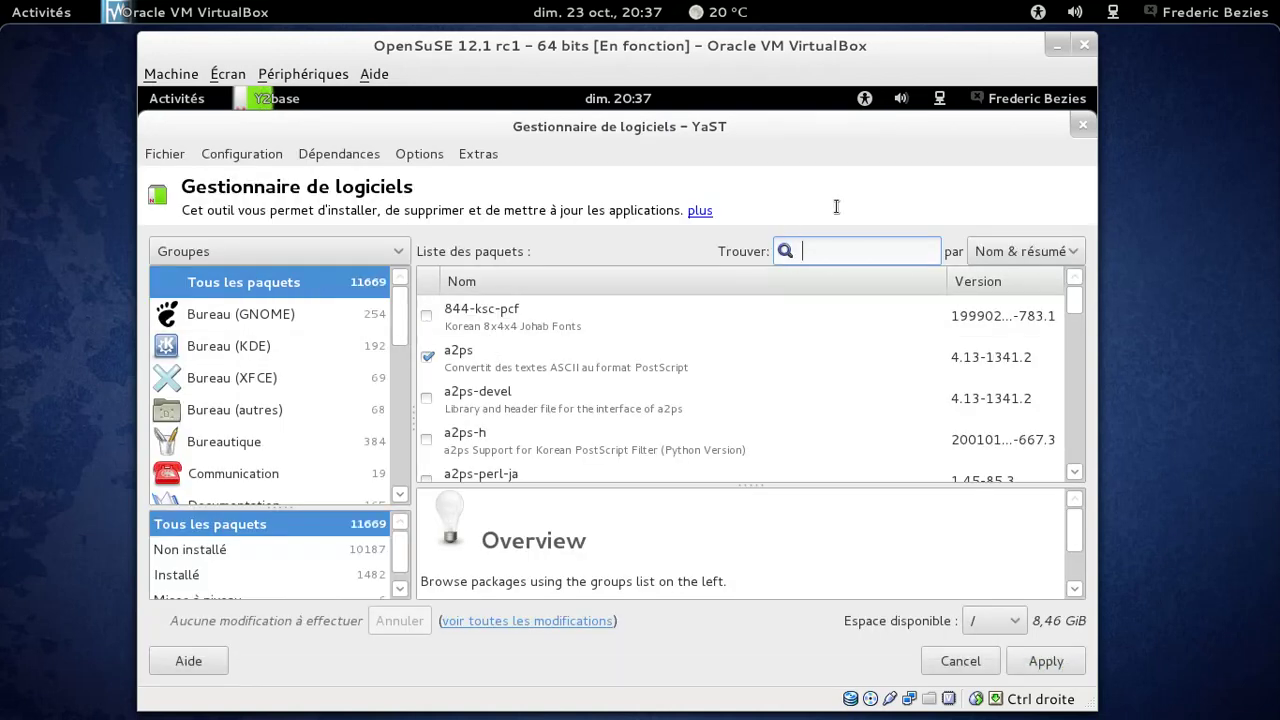
pyautogui.write('tweak')
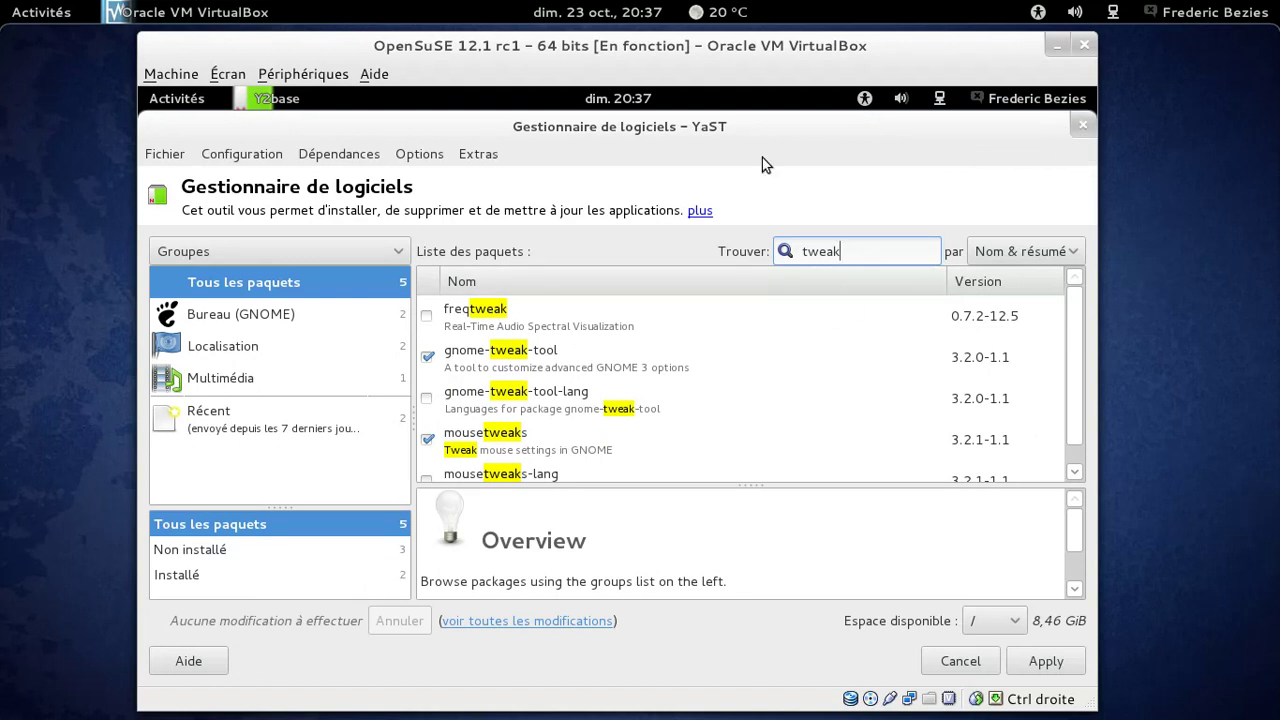
# Launch Advanced Settings by searching for tweak, enable the Shell option Show date in clock, and set the titlebar button arrangement to Minimize and Close.
pyautogui.click(176, 98)
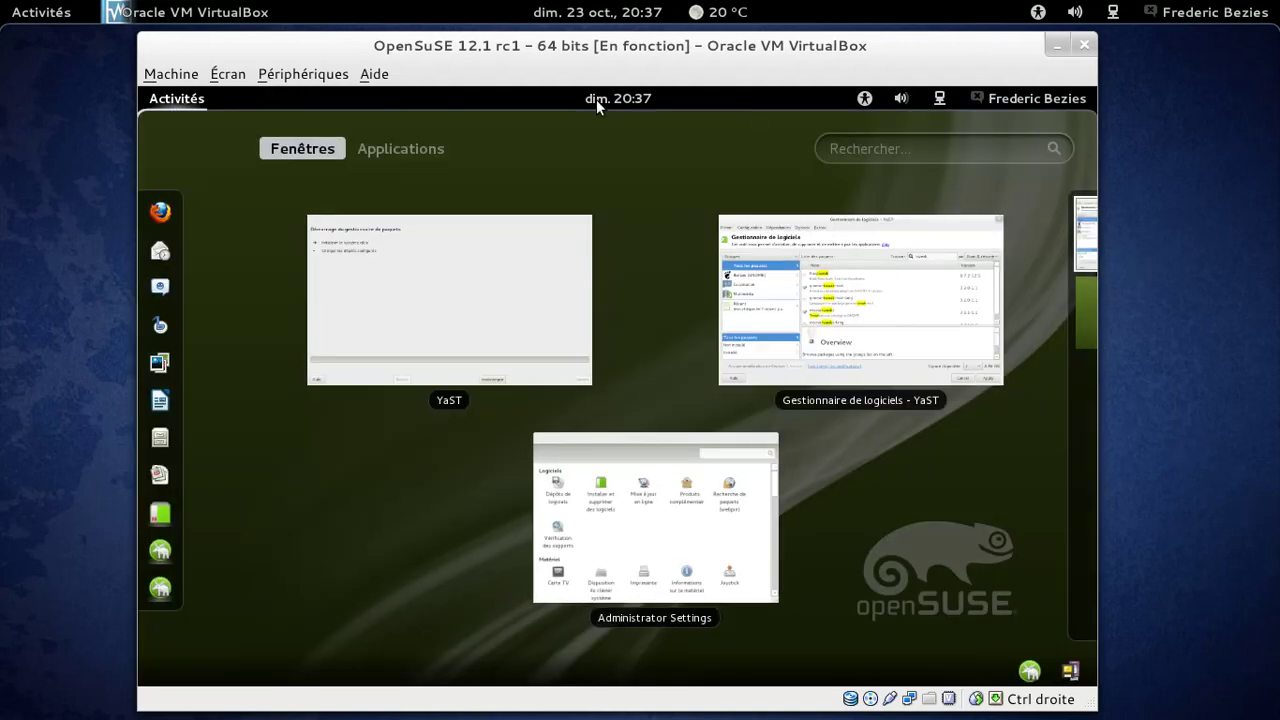
pyautogui.write('t')
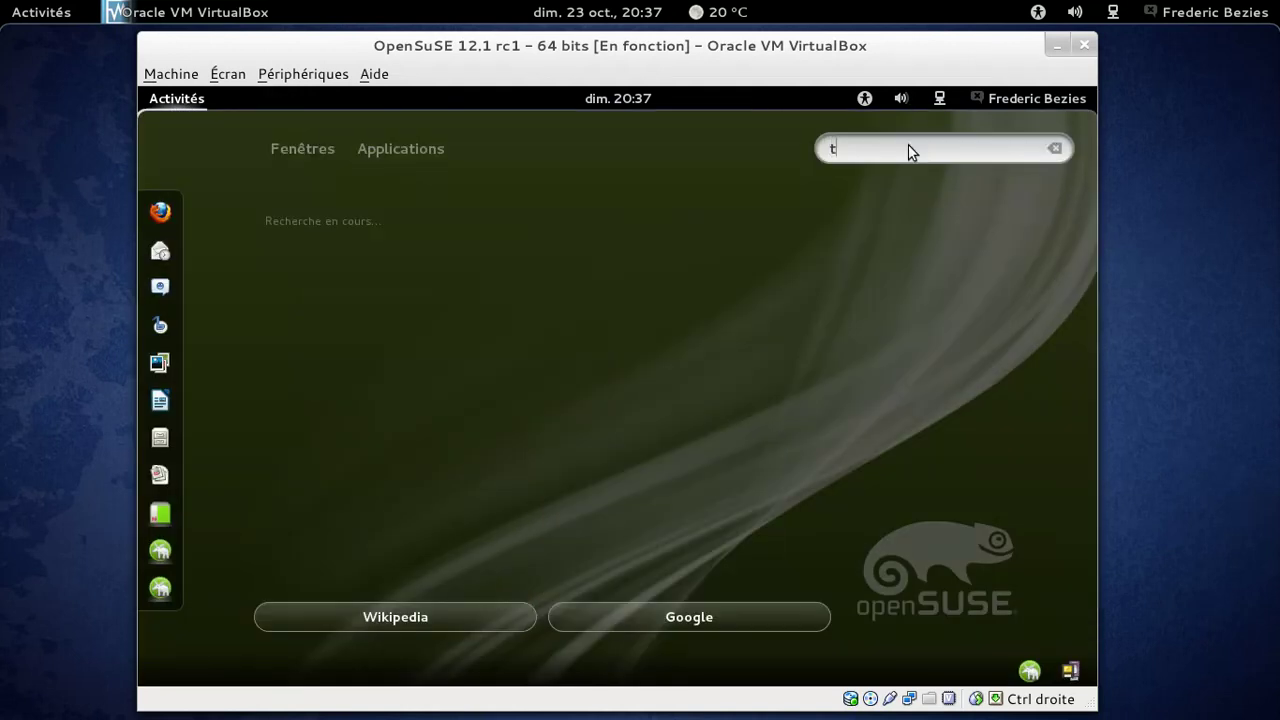
pyautogui.write('weak')
pyautogui.press('Return')
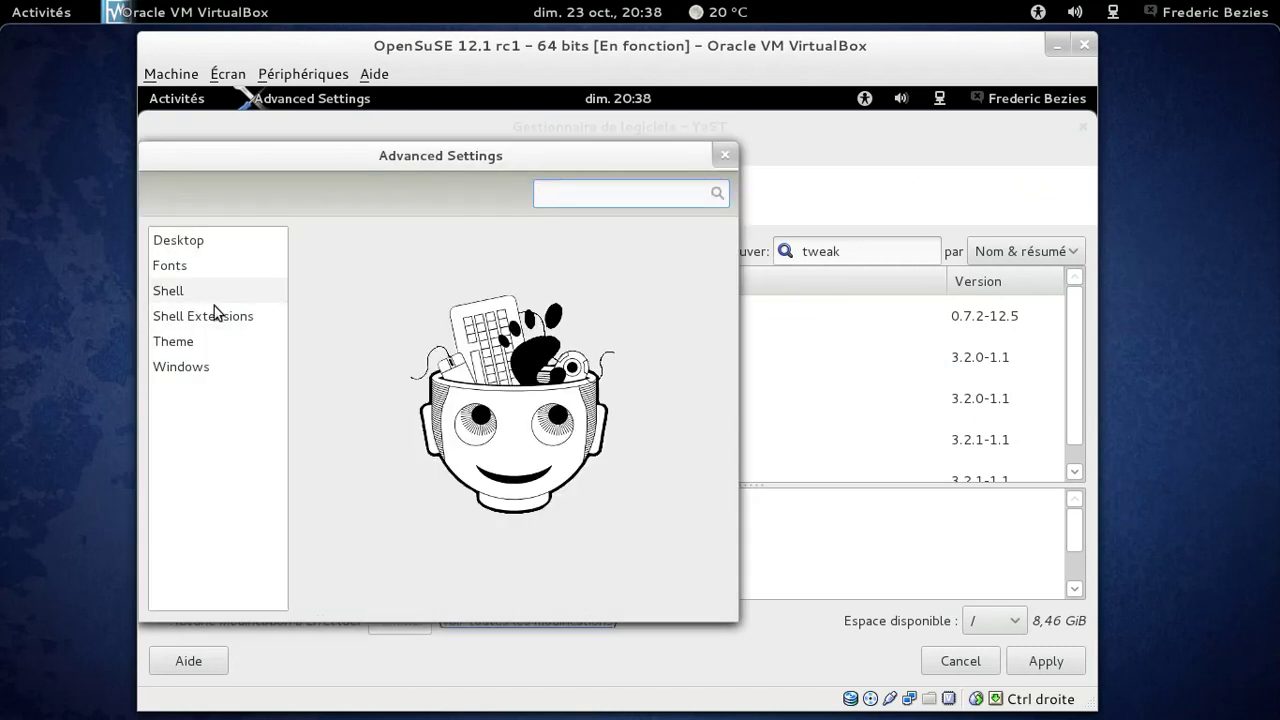
pyautogui.click(211, 298)
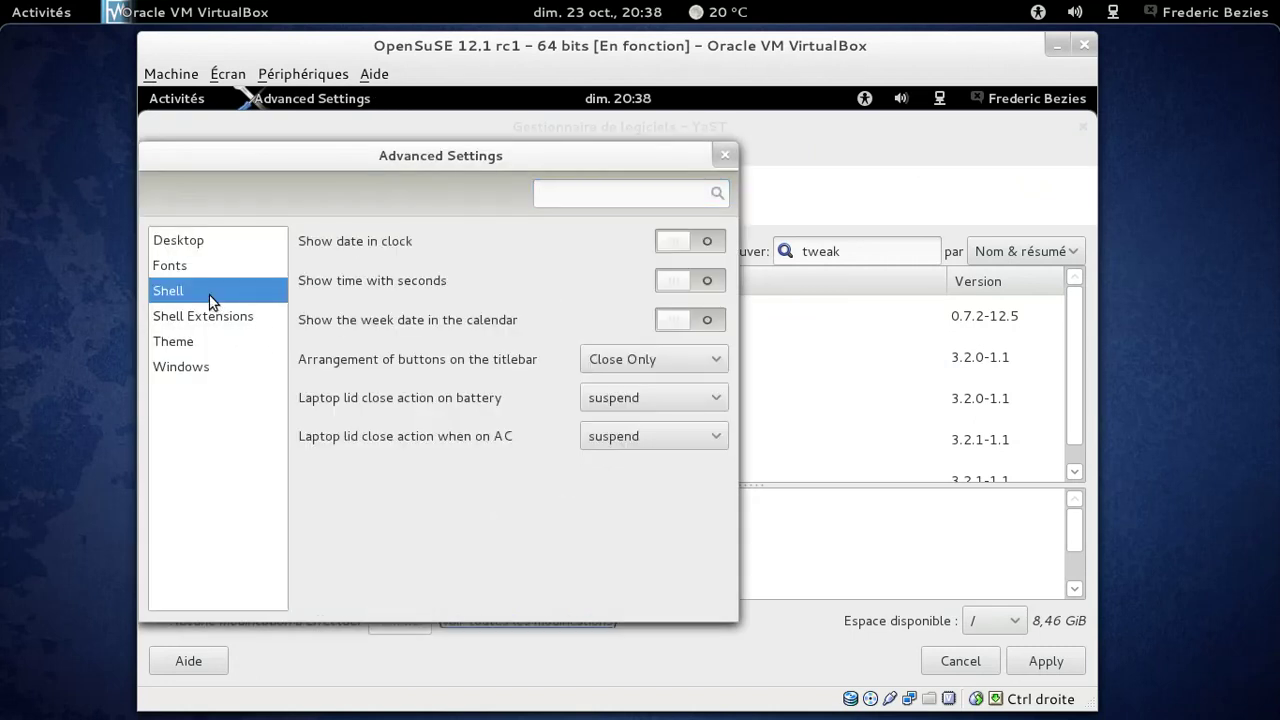
pyautogui.click(670, 242)
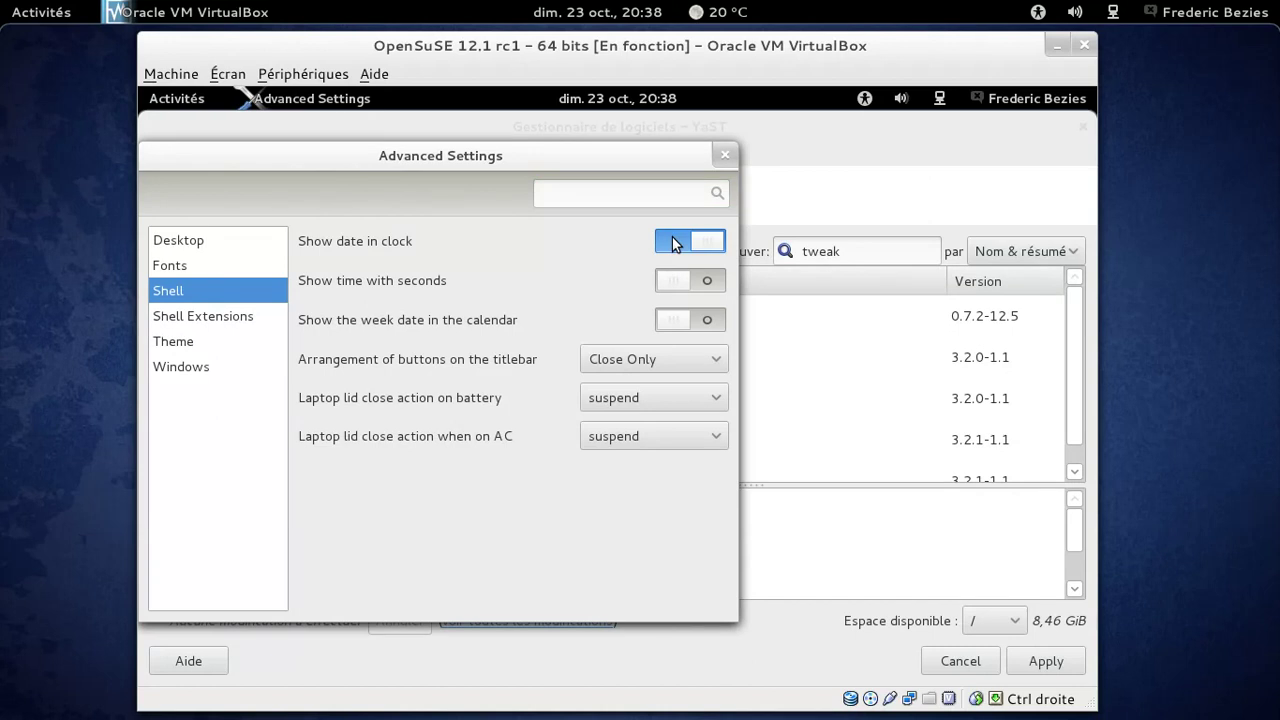
pyautogui.click(673, 355)
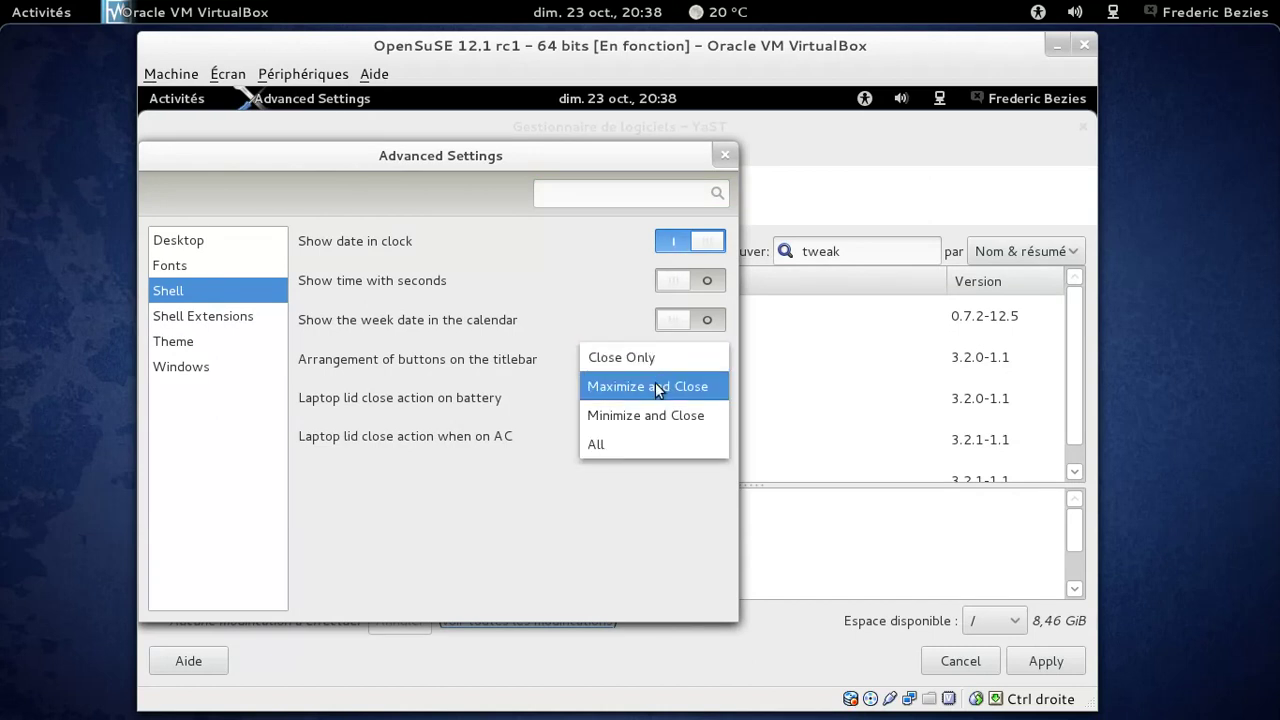
pyautogui.click(655, 413)
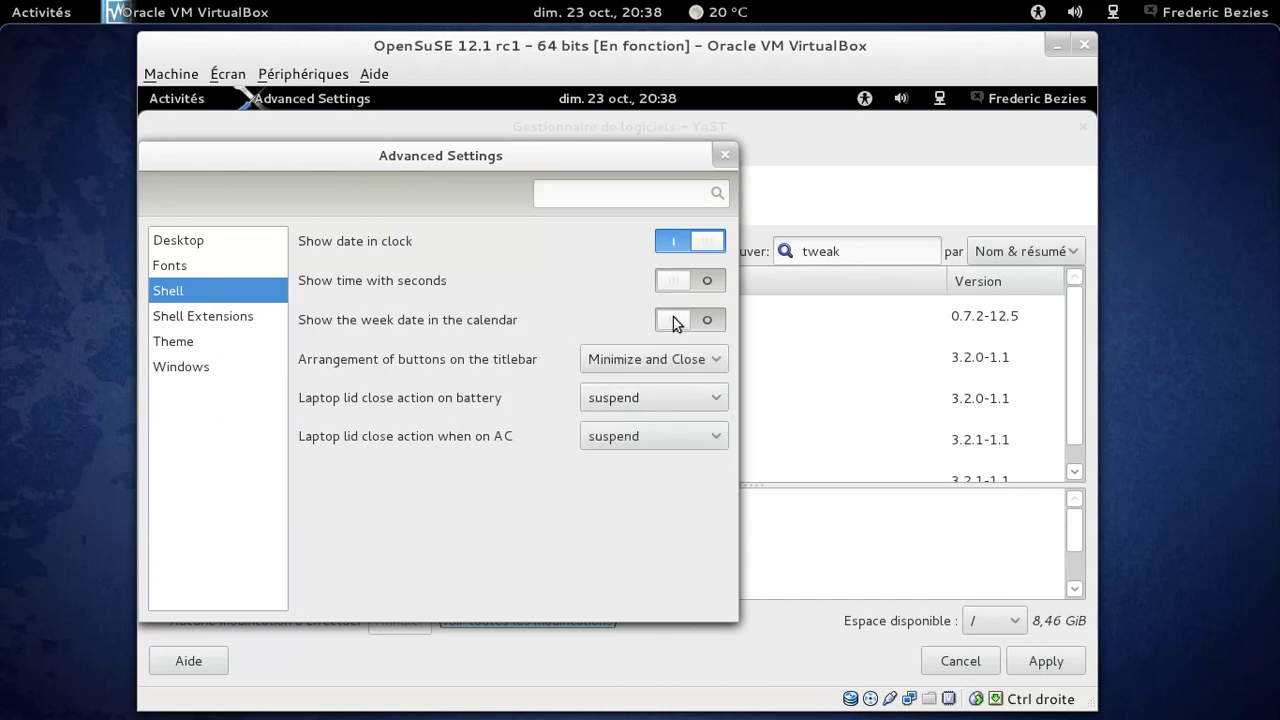
# View the Shell Extensions, Theme and Windows categories, and close Advanced Settings.
pyautogui.click(190, 317)
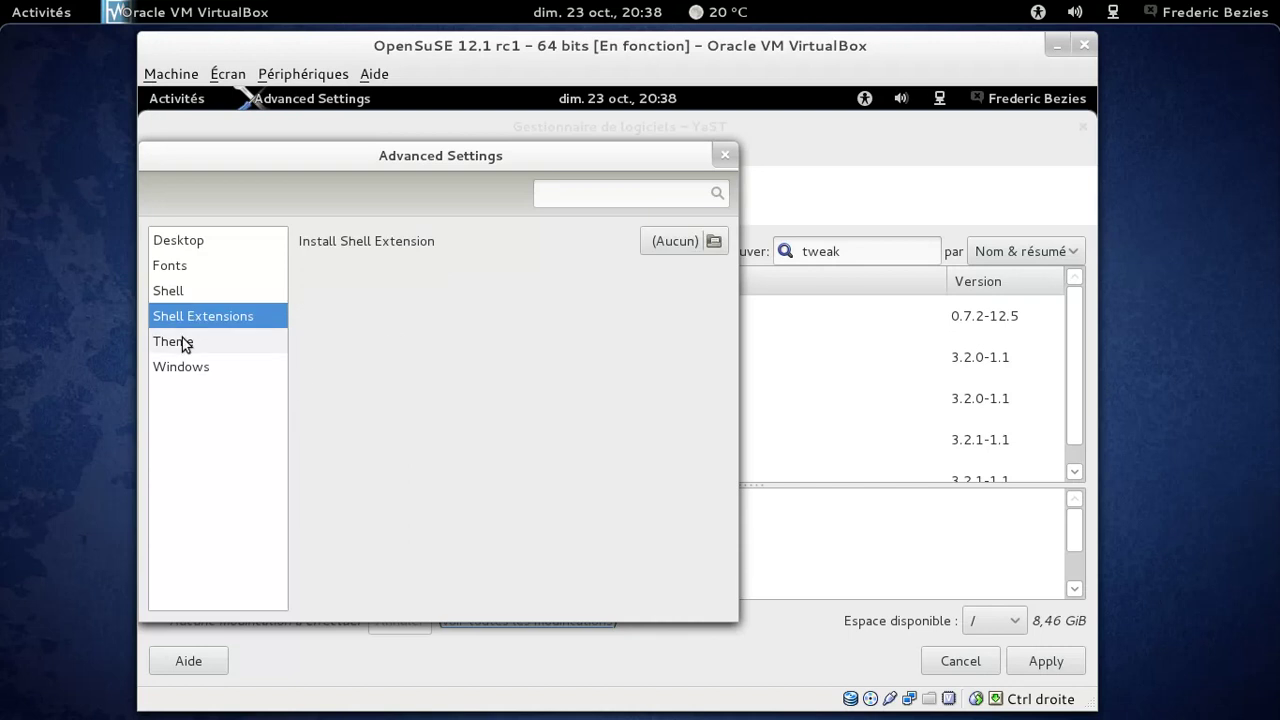
pyautogui.click(182, 343)
pyautogui.click(182, 367)
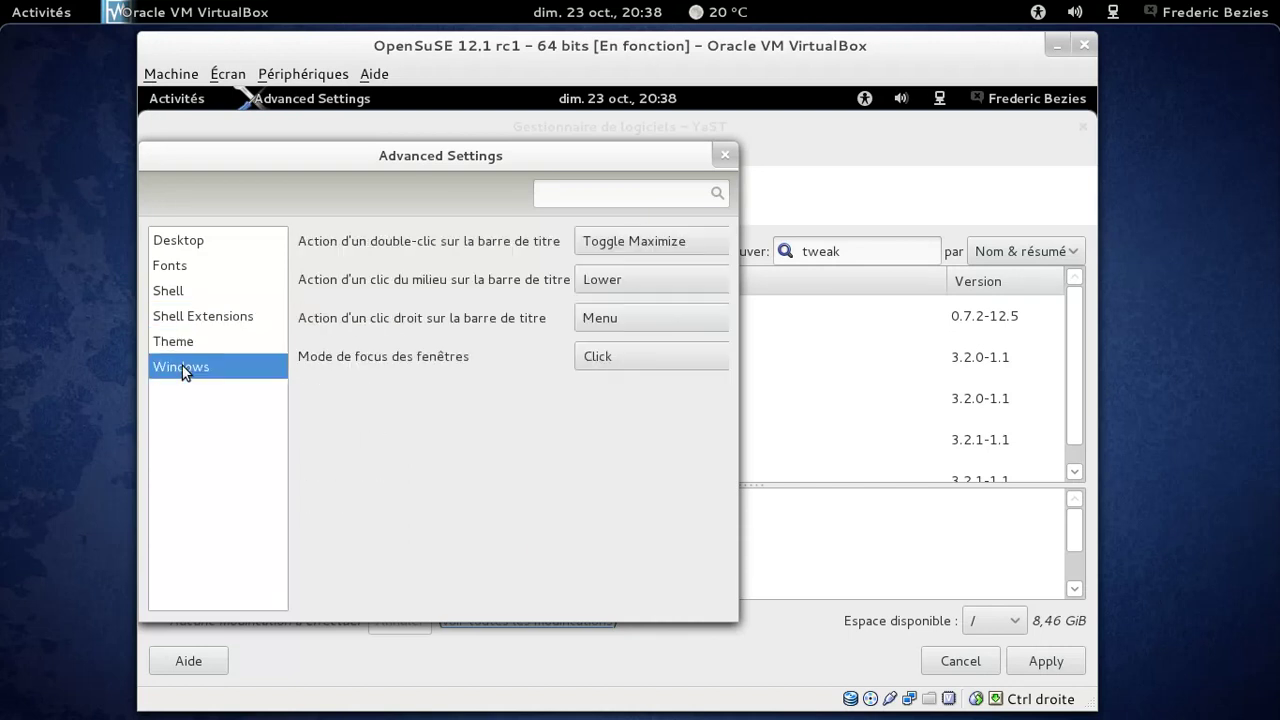
pyautogui.click(725, 155)
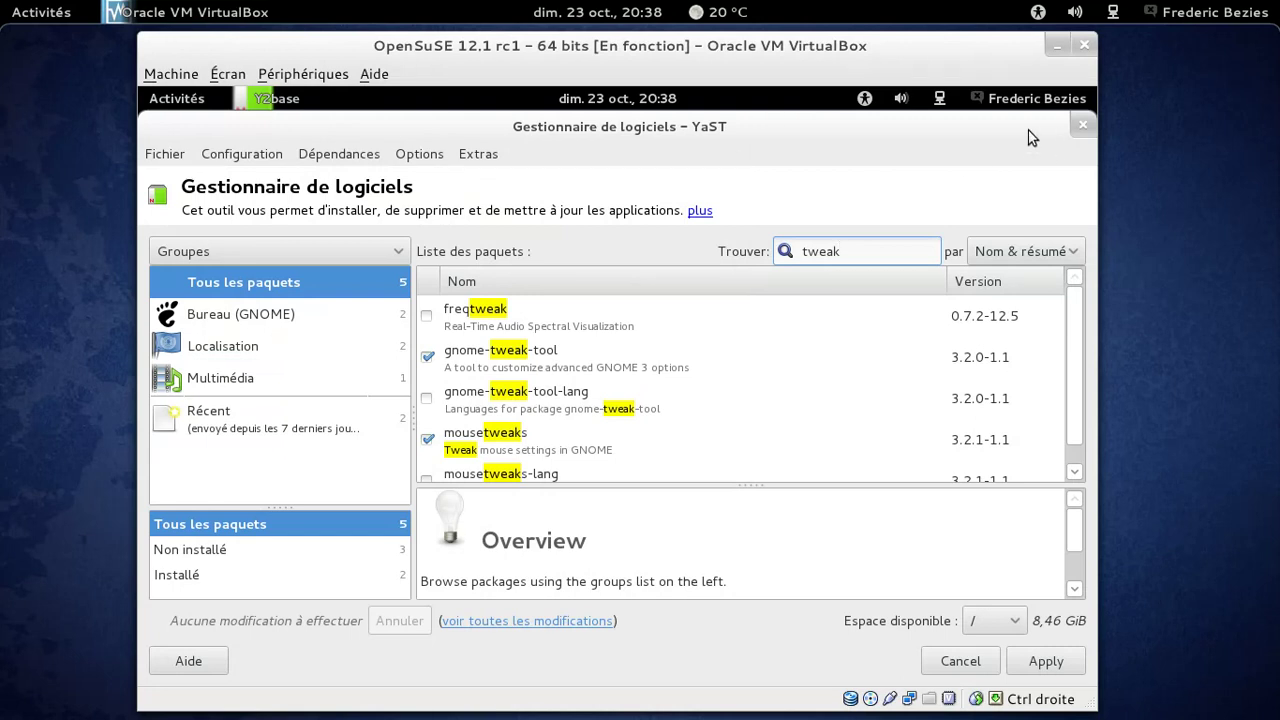
# Restart GNOME Shell by running the r command.
pyautogui.hotkey('alt', 'F2')
pyautogui.write('r')
pyautogui.press('Return')
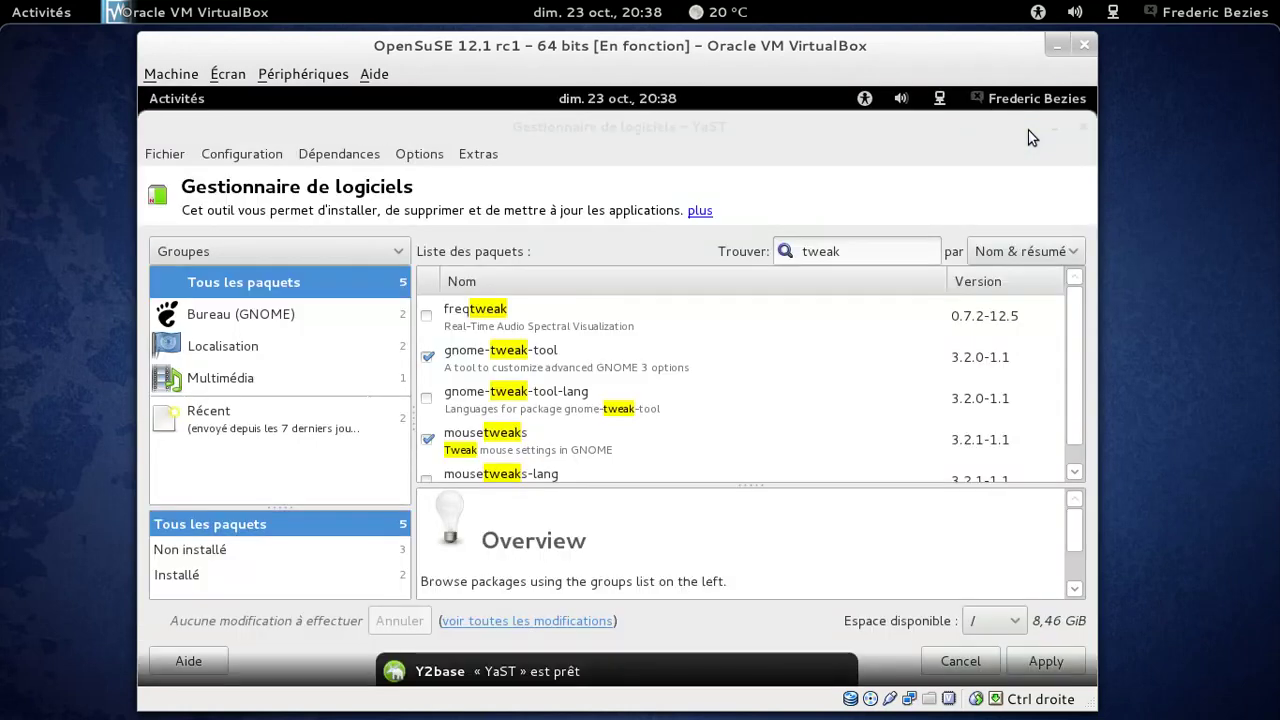
# Clear the tweak search in the software manager and minimise its window.
pyautogui.click(849, 251)
pyautogui.moveTo(849, 251); pyautogui.dragTo(797, 251)
pyautogui.press('BackSpace')
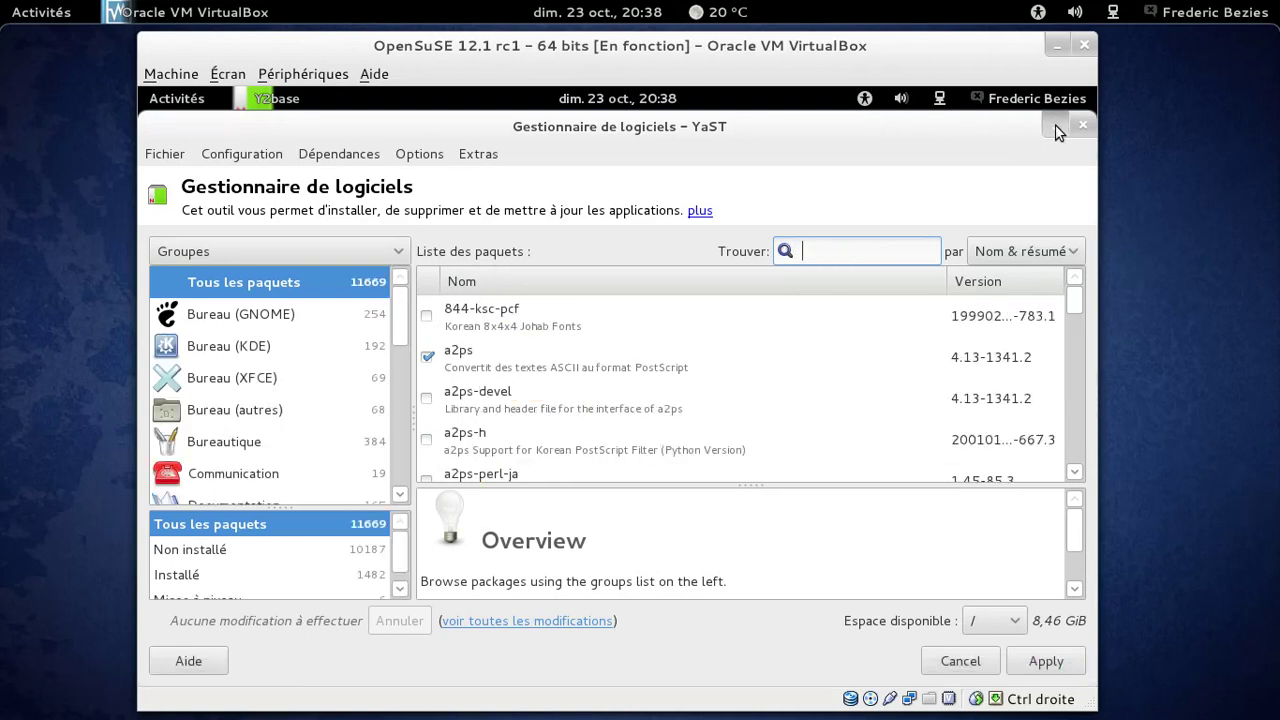
pyautogui.click(1058, 131)
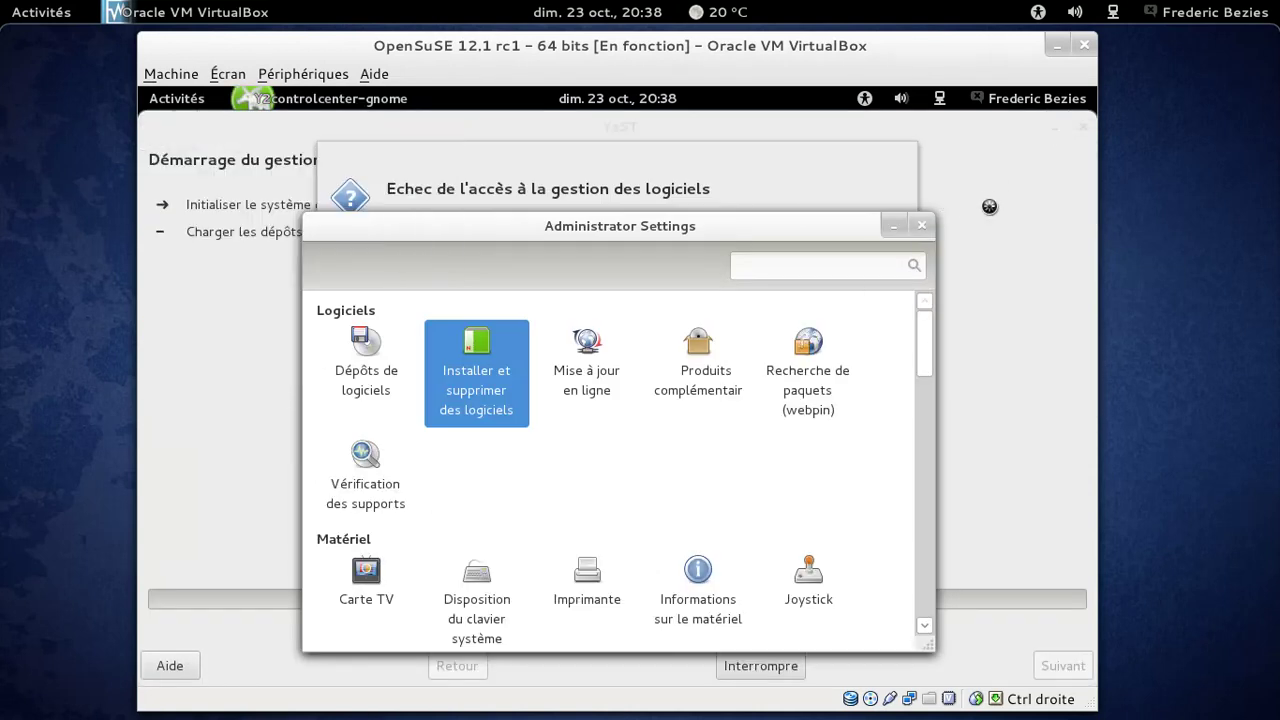
# Dismiss the dialog about failed access to software management and look through the Logiciels, Matériel and Système modules of Administrator Settings.
pyautogui.click(700, 204)
pyautogui.click(848, 331)
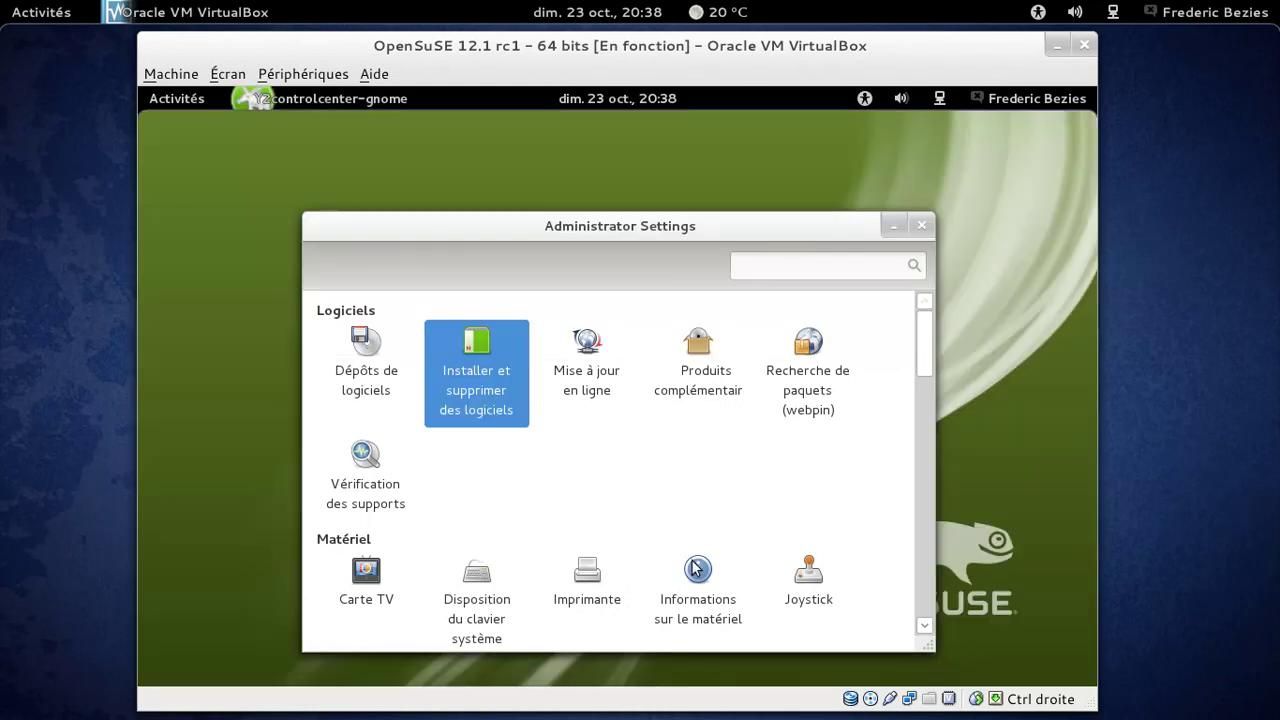
pyautogui.scroll(-2, 793, 477)
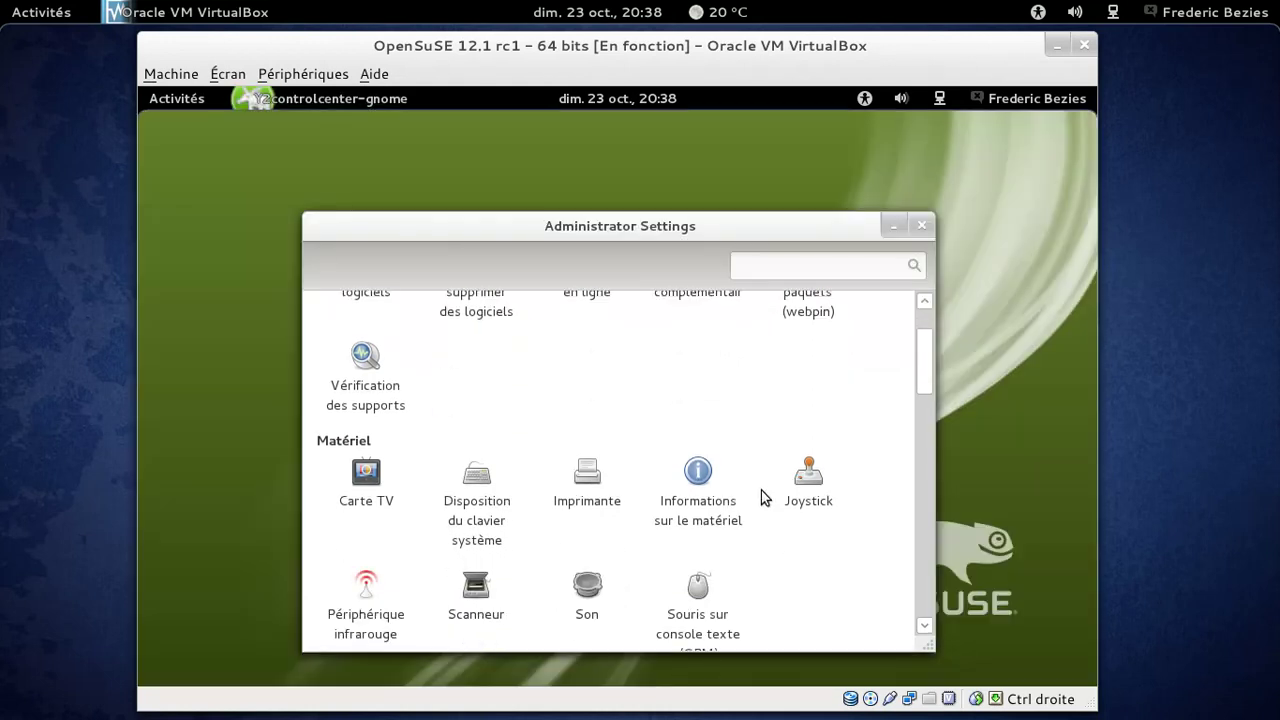
pyautogui.scroll(-5, 794, 508)
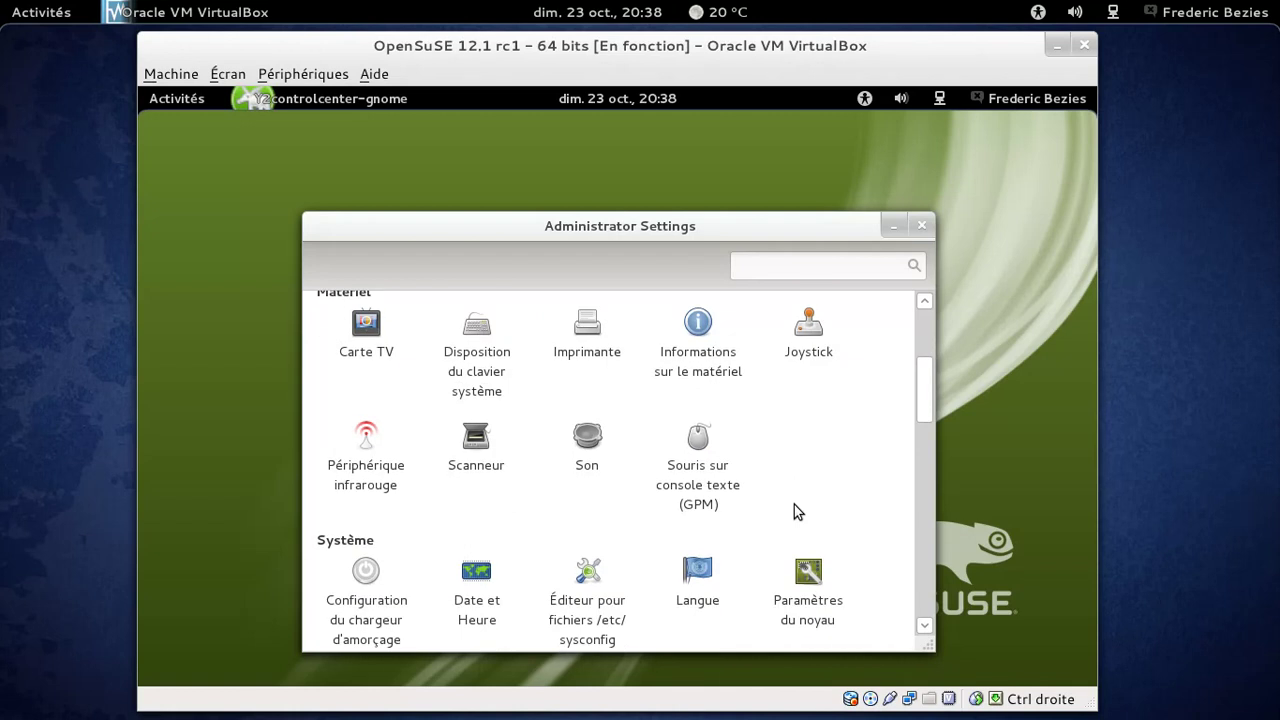
pyautogui.moveTo(929, 427); pyautogui.dragTo(926, 326)
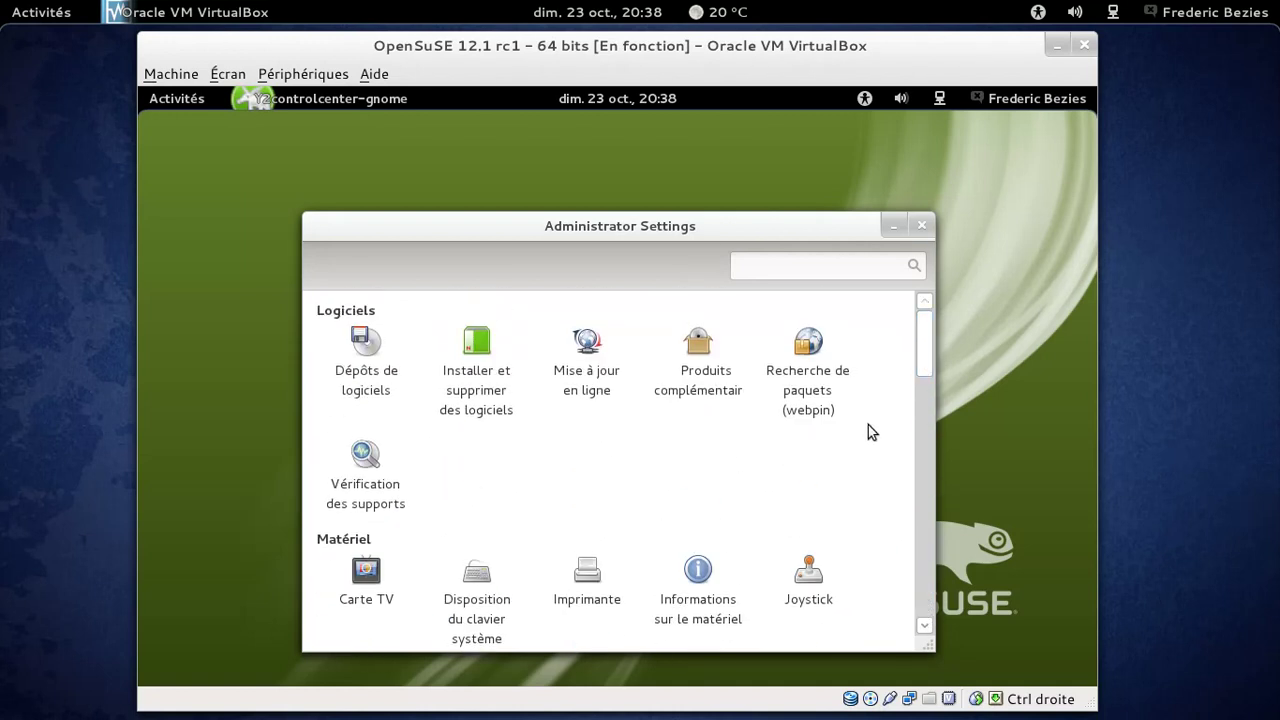
# Return to the Gestionnaire de logiciels window, search for 32bit, and restrict the package list to Installé.
pyautogui.click(159, 101)
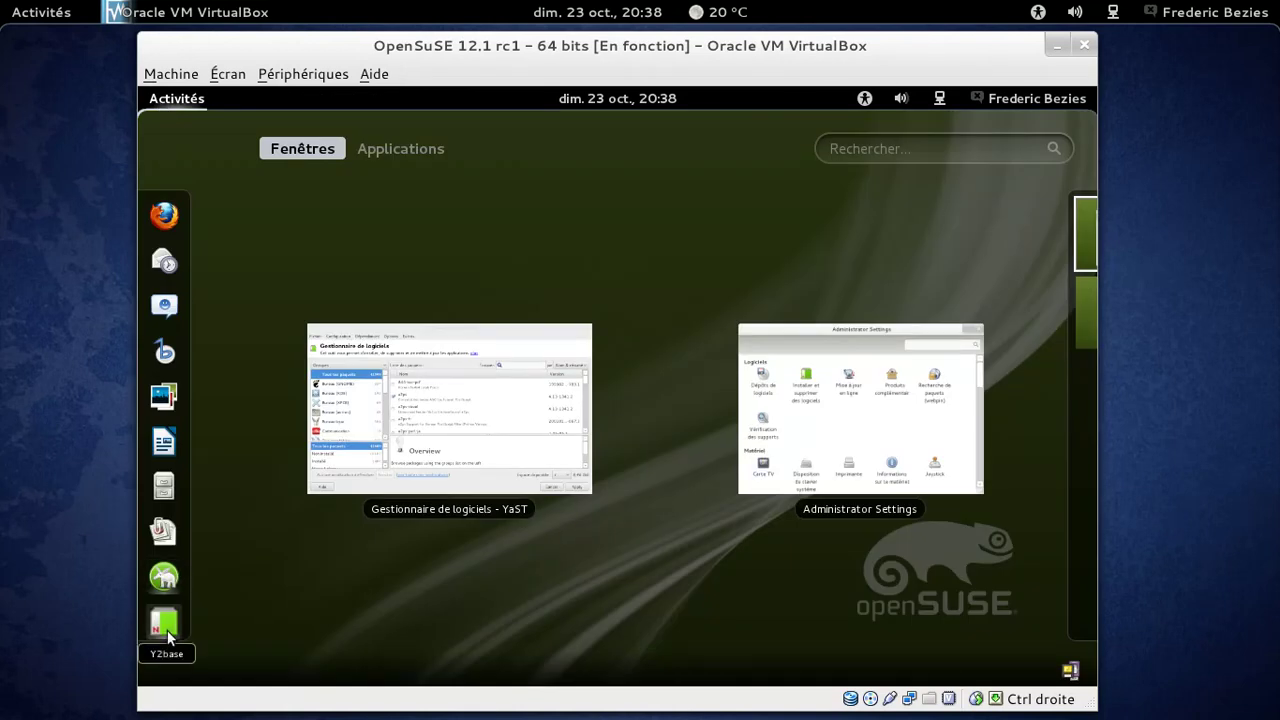
pyautogui.click(443, 400)
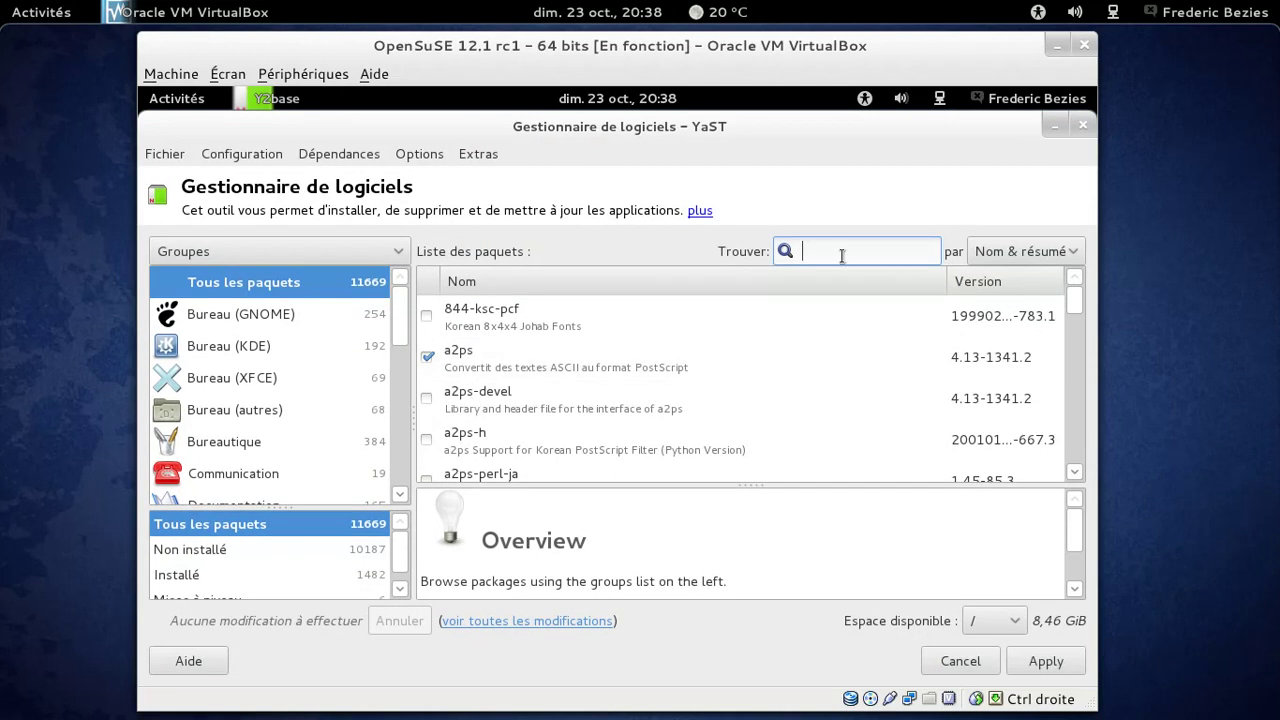
pyautogui.write('32')
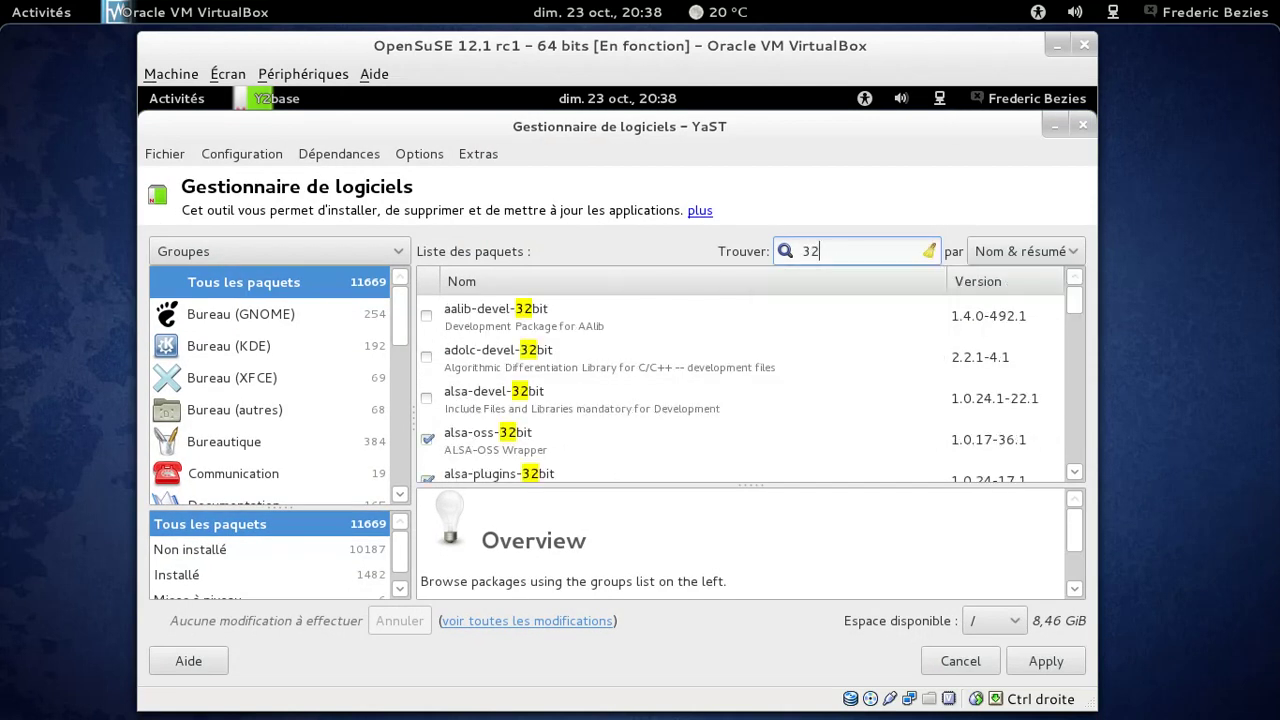
pyautogui.write('bit')
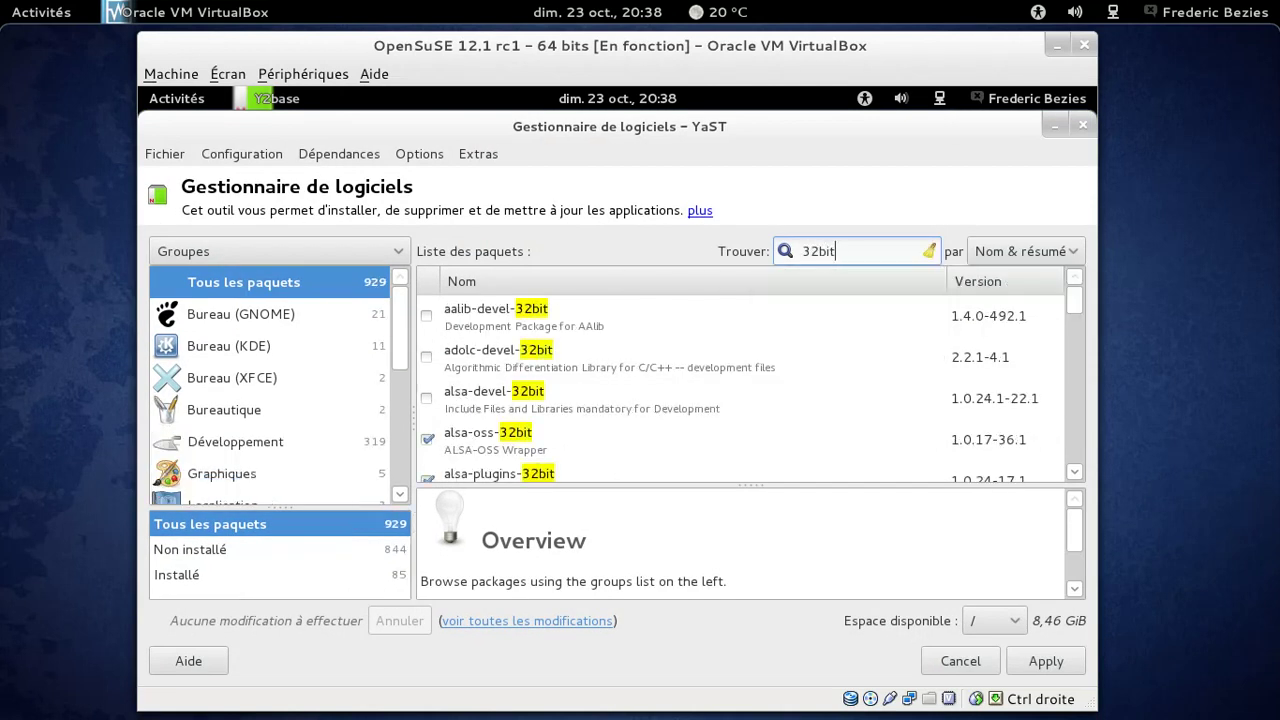
pyautogui.moveTo(1074, 308)
pyautogui.mouseDown()
pyautogui.moveTo(1072, 322)
pyautogui.moveTo(1074, 300)
pyautogui.mouseUp()
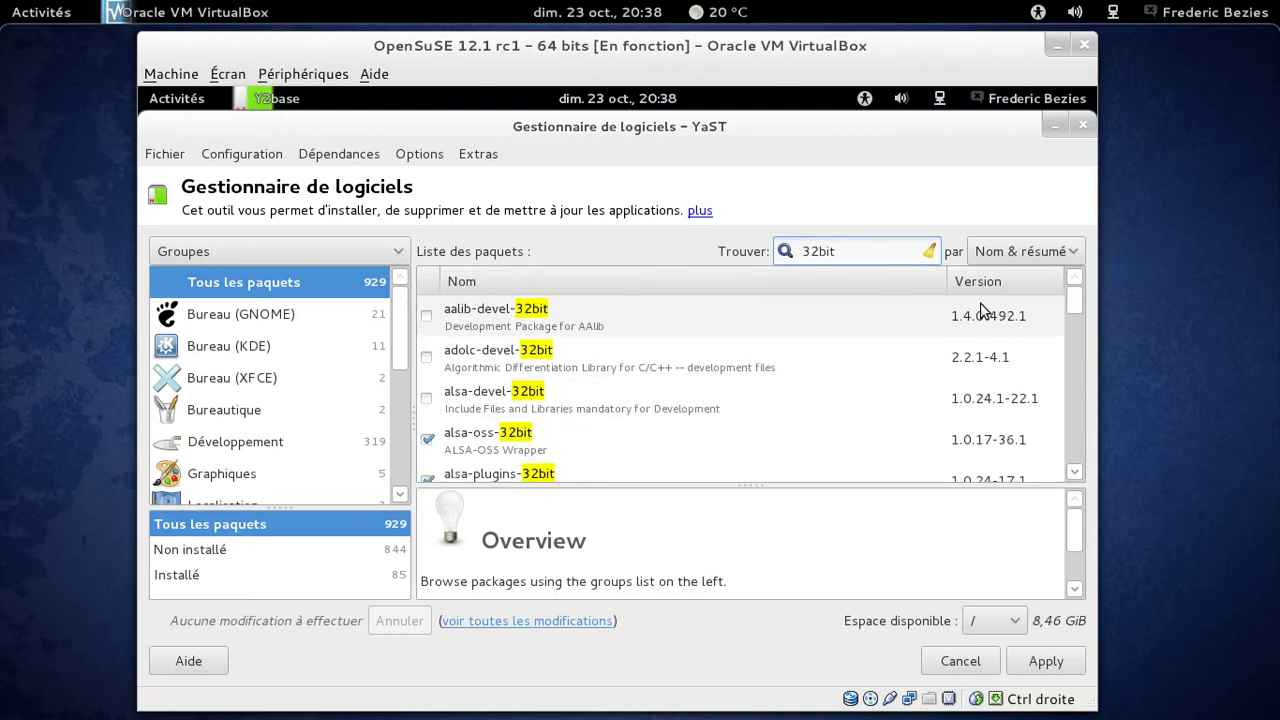
pyautogui.click(234, 578)
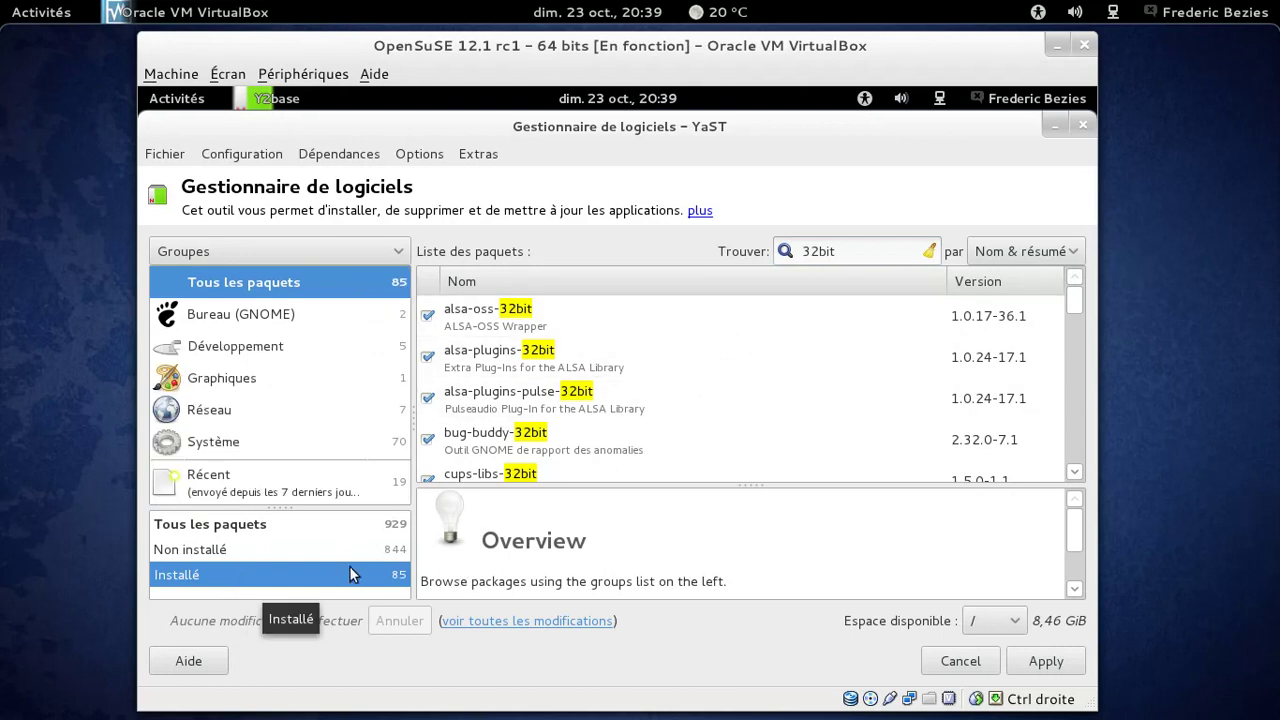
# Browse the installed 32bit packages in the Réseau and Système groups.
pyautogui.click(352, 408)
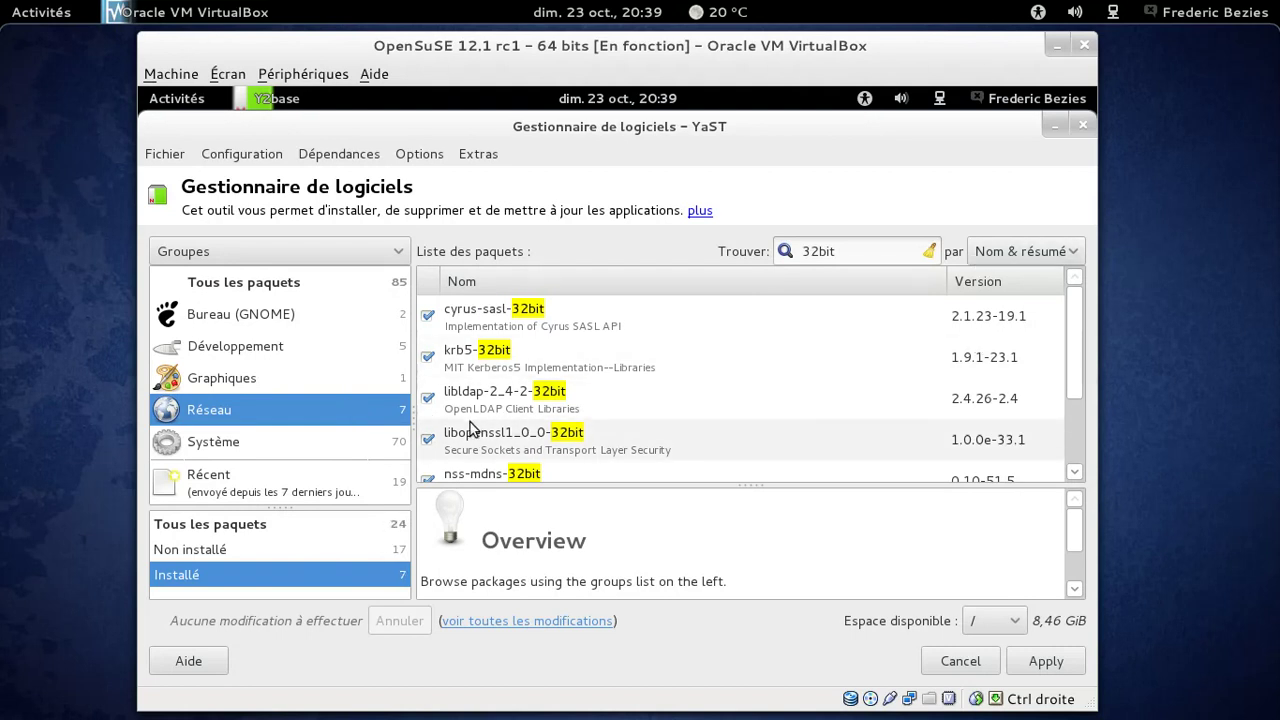
pyautogui.click(349, 441)
pyautogui.scroll(-1, 865, 357)
pyautogui.scroll(-1, 865, 357)
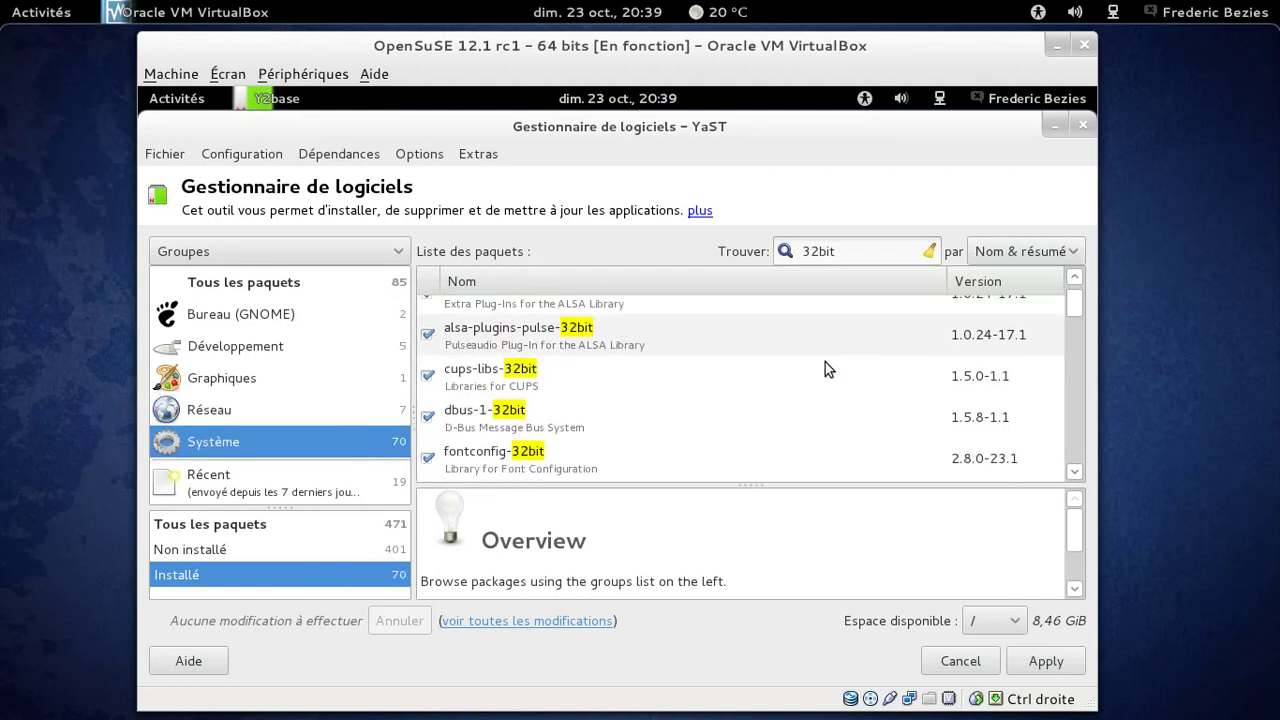
# Try to deselect the installed cups-libs-32bit package.
pyautogui.click(428, 379)
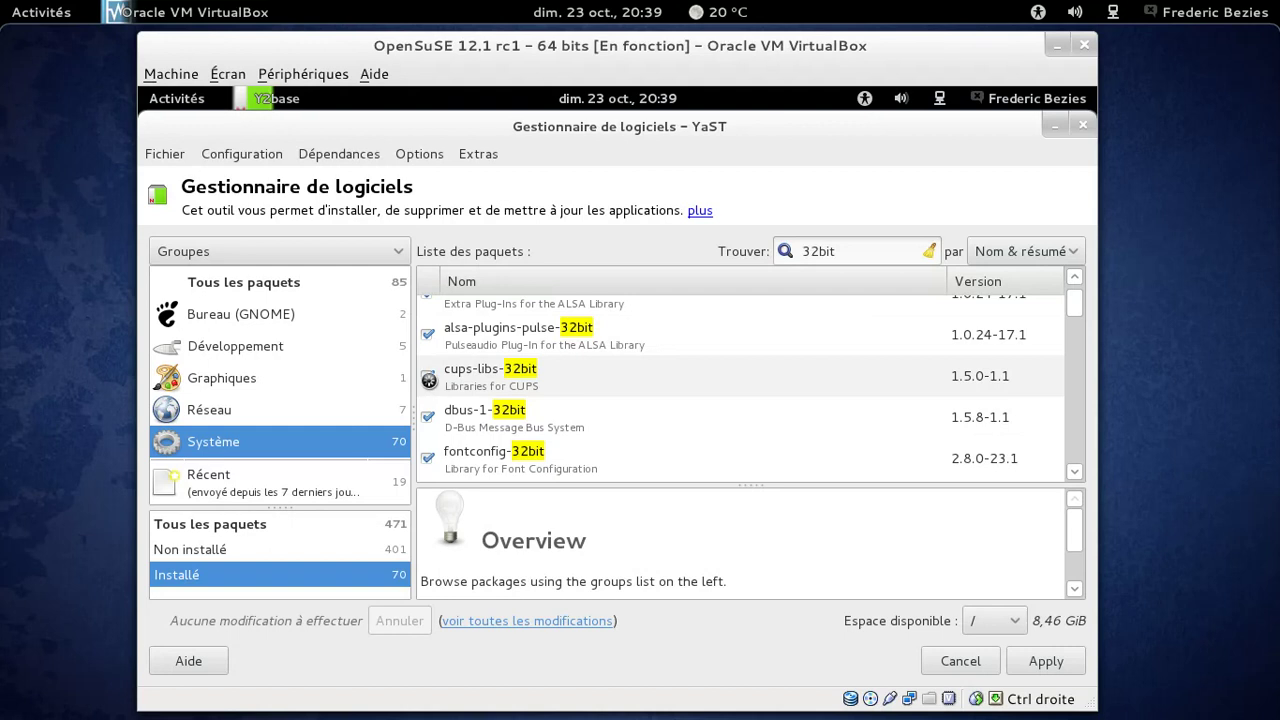
pyautogui.moveTo(857, 325); pyautogui.dragTo(857, 572)
pyautogui.click(737, 655)
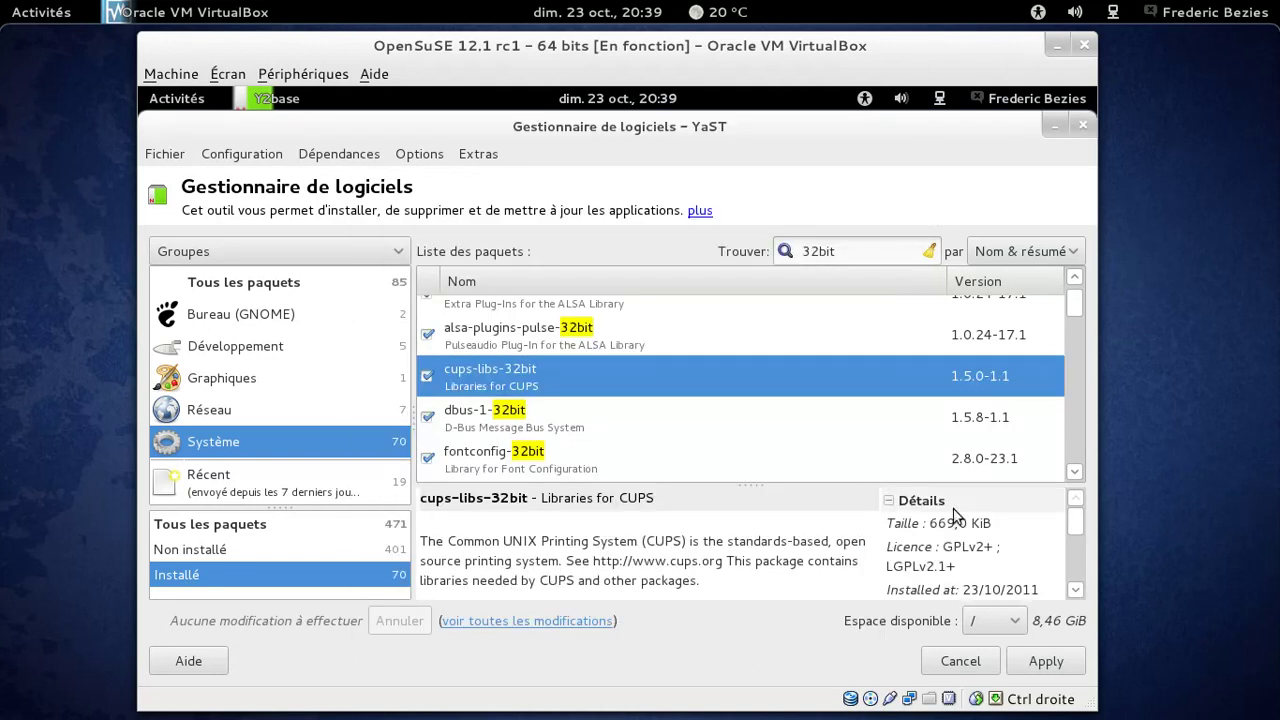
# View the installed 32bit packages in the Bureau (GNOME) and Développement groups.
pyautogui.click(344, 326)
pyautogui.click(254, 346)
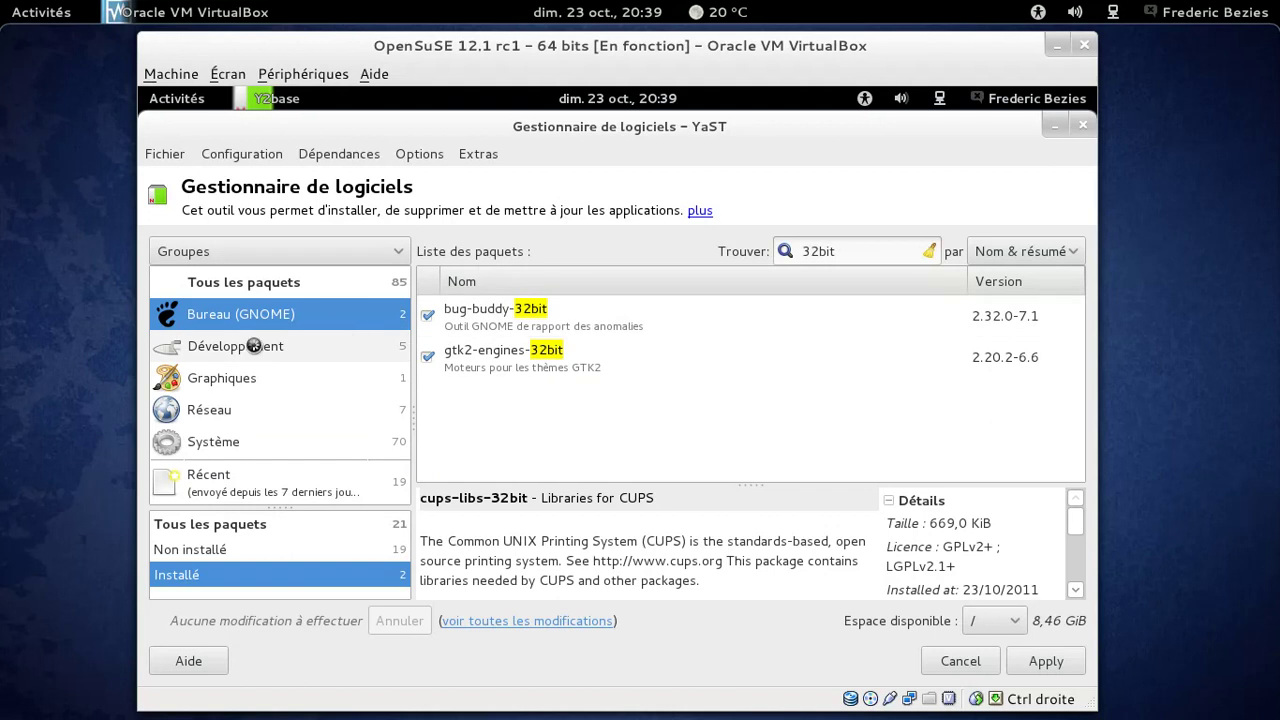
# View the installed 32bit packages in the Réseau group.
pyautogui.scroll(-1, 763, 350)
pyautogui.click(199, 418)
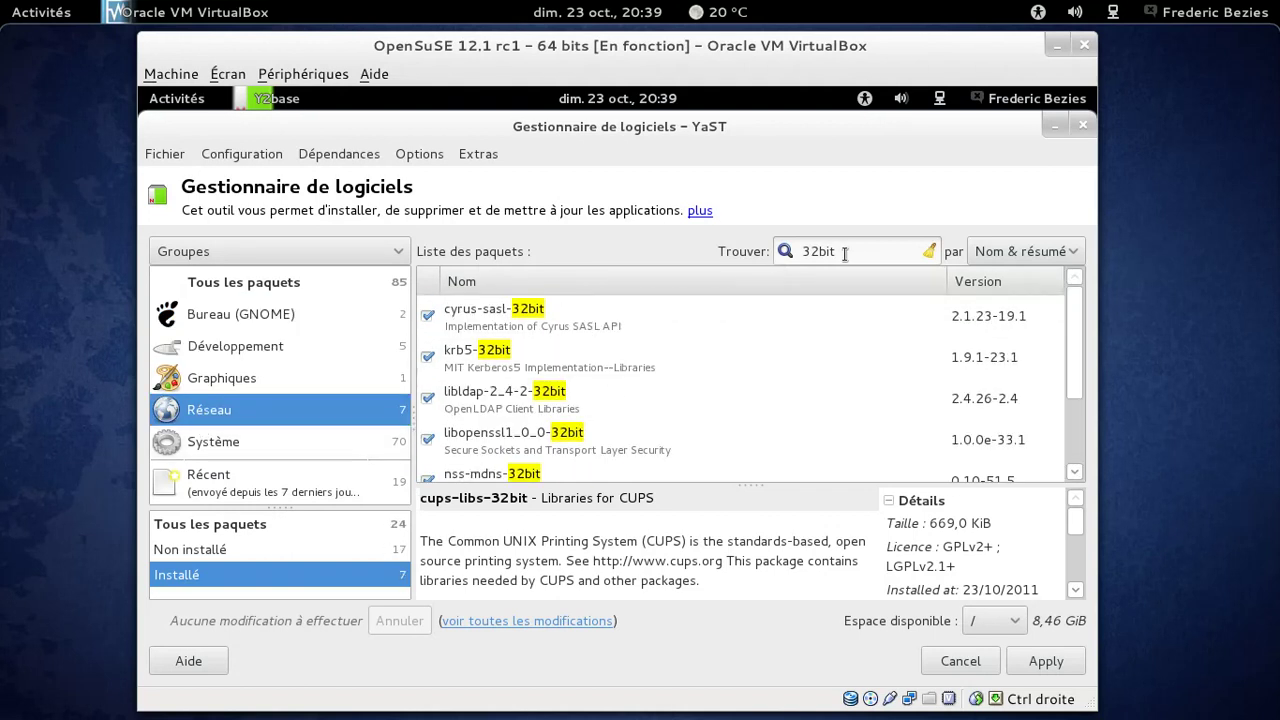
# Search for flash, restrict the list to Non installé, and install the flash-player package.
pyautogui.moveTo(862, 250); pyautogui.dragTo(754, 254)
pyautogui.write('flash')
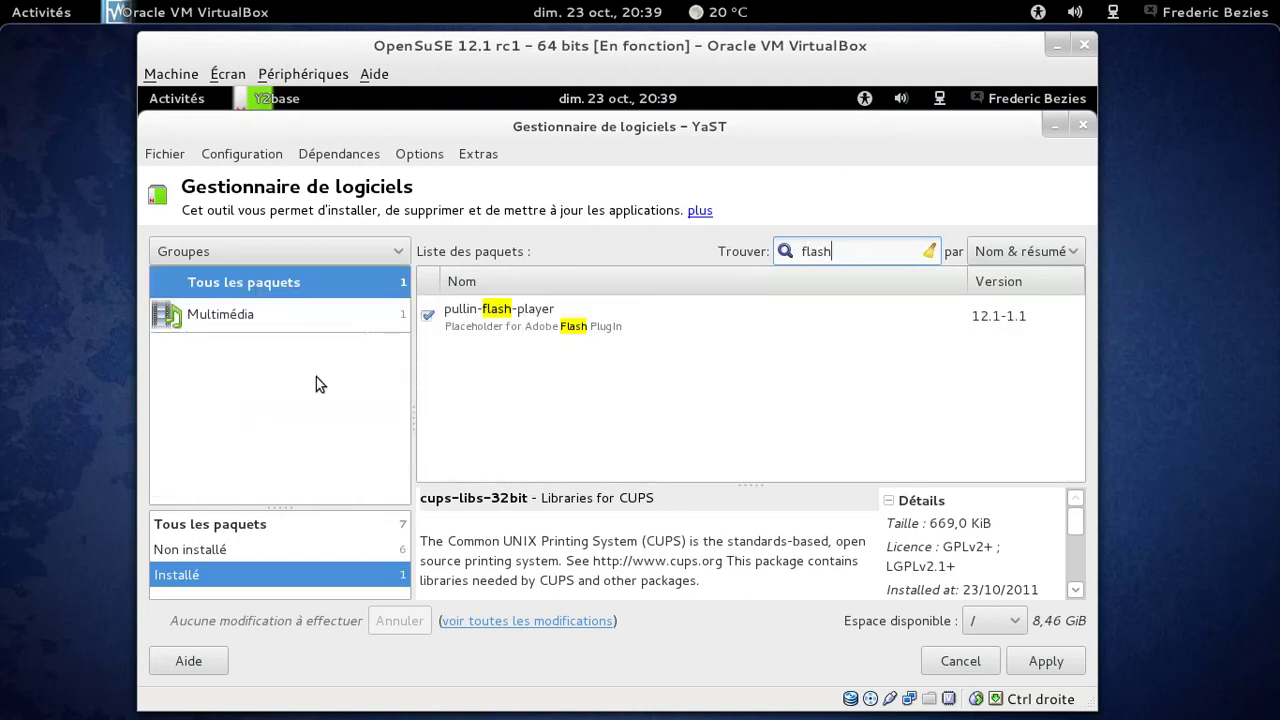
pyautogui.click(244, 551)
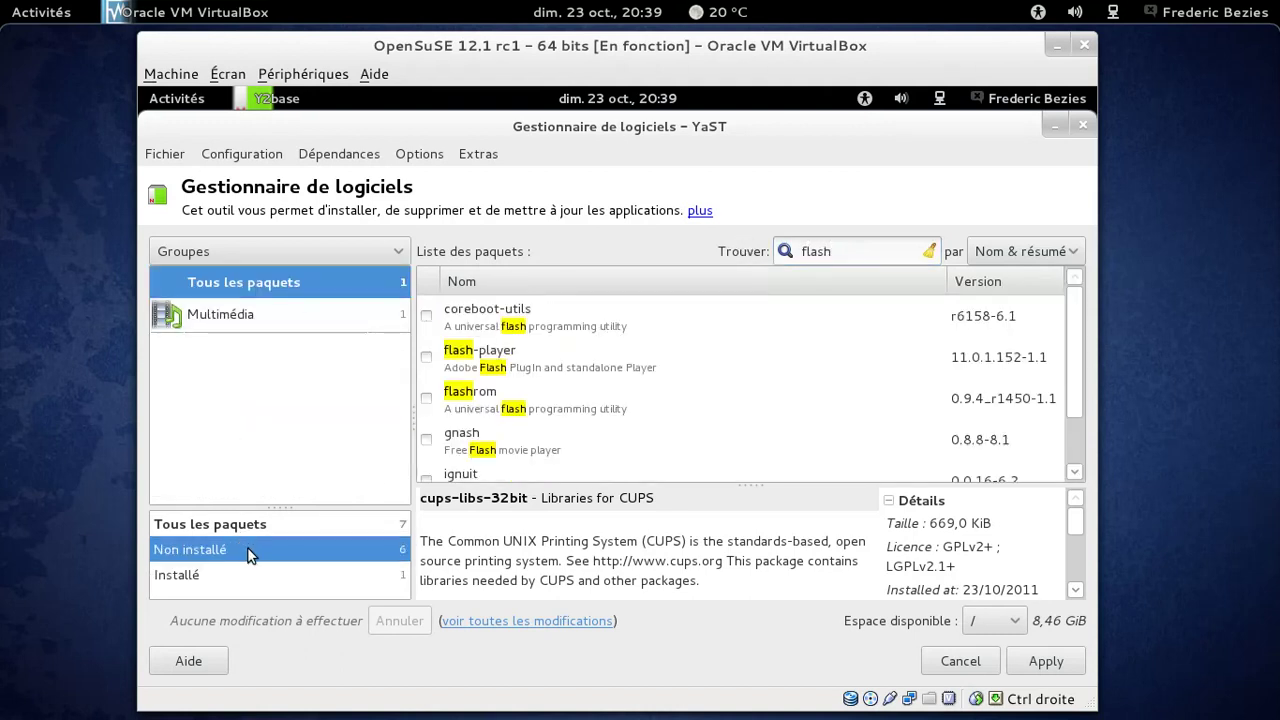
pyautogui.click(427, 358)
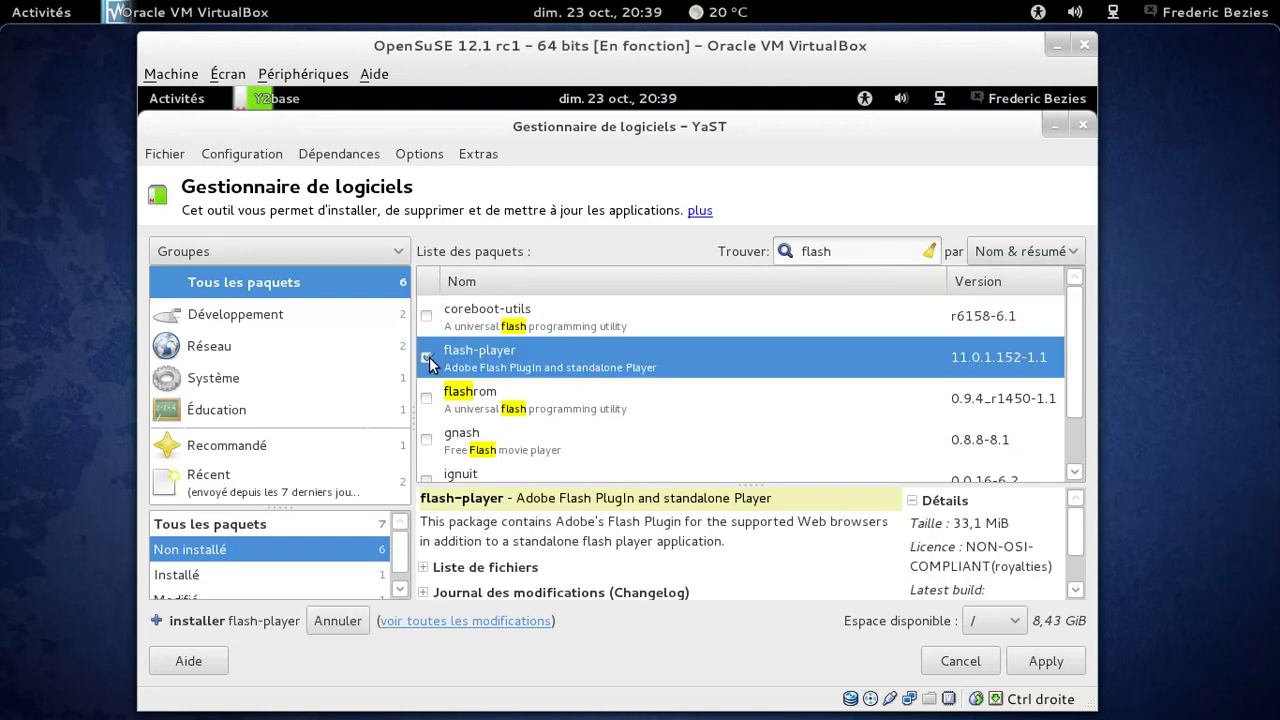
pyautogui.click(1046, 662)
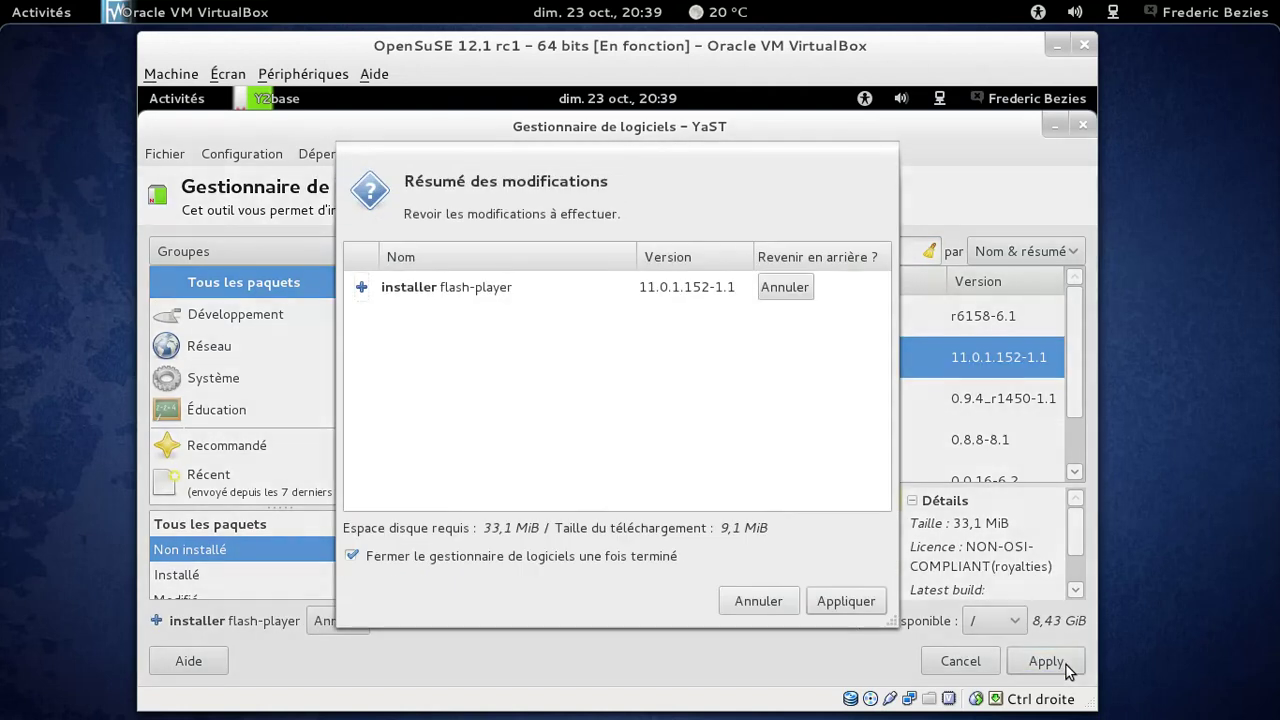
pyautogui.click(851, 611)
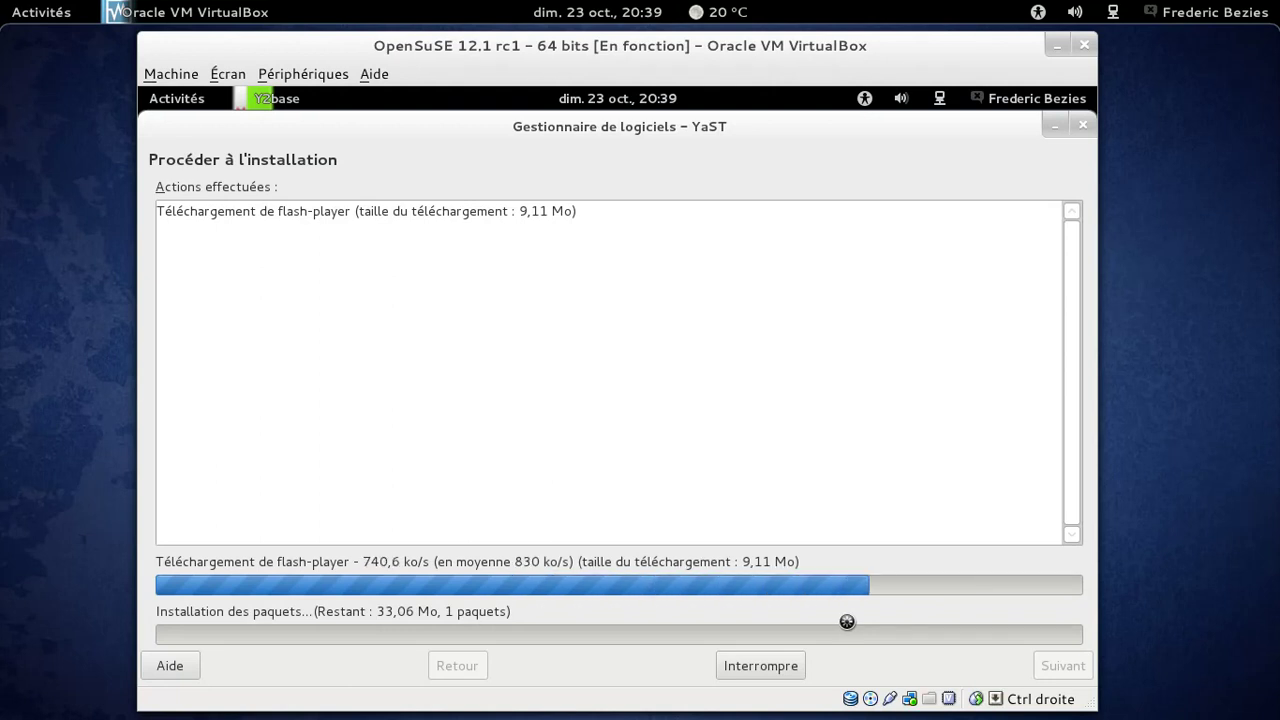
# Switch to Banshee, view its version information, and close the information dialog.
pyautogui.click(179, 101)
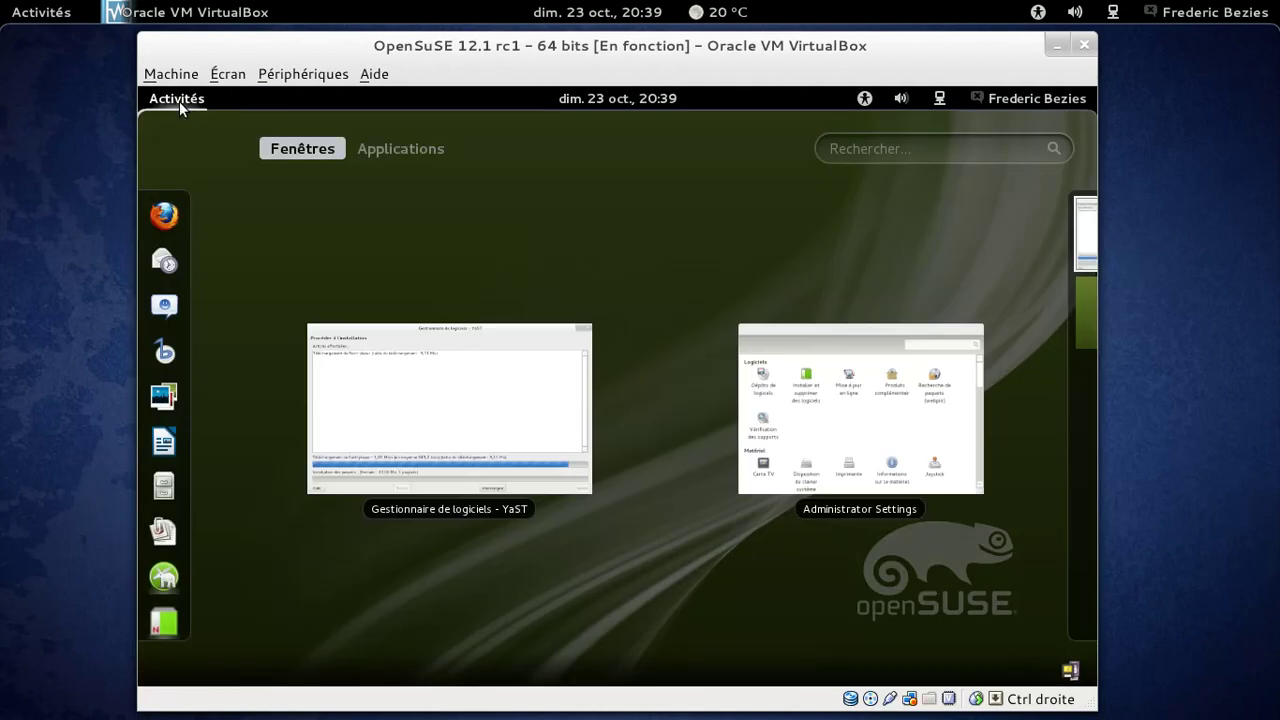
pyautogui.click(175, 352)
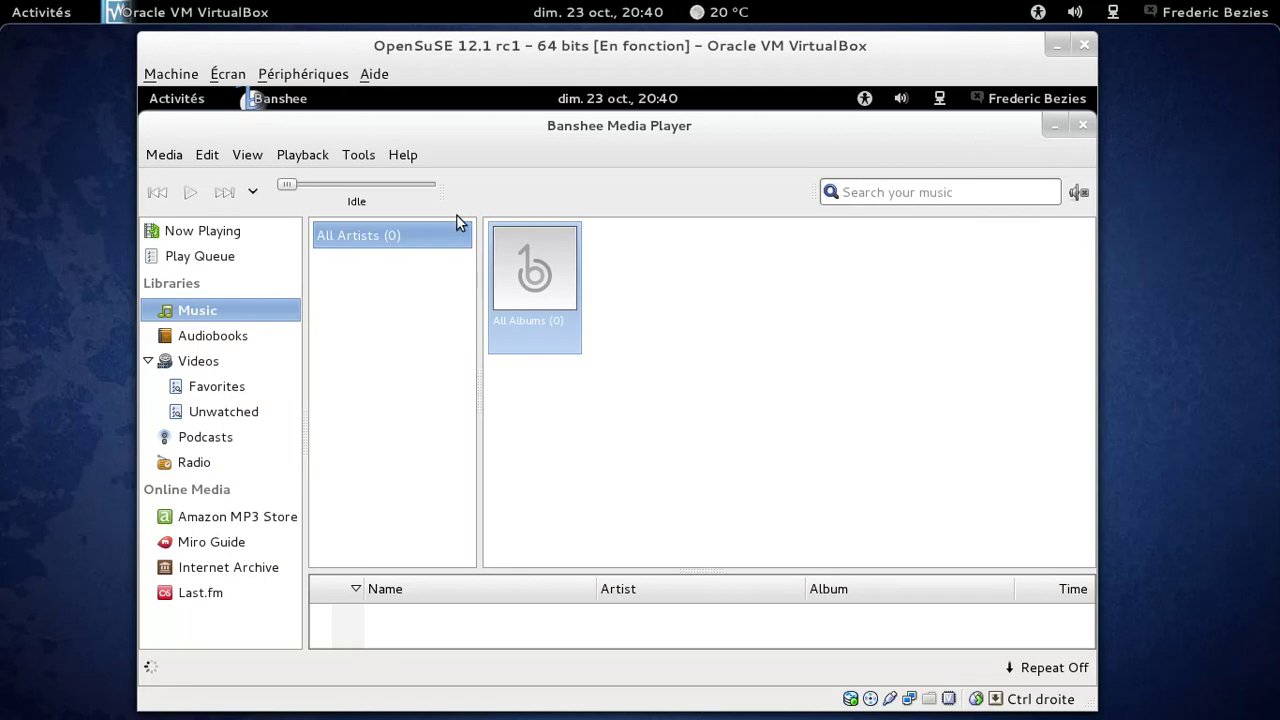
pyautogui.click(412, 155)
pyautogui.click(438, 267)
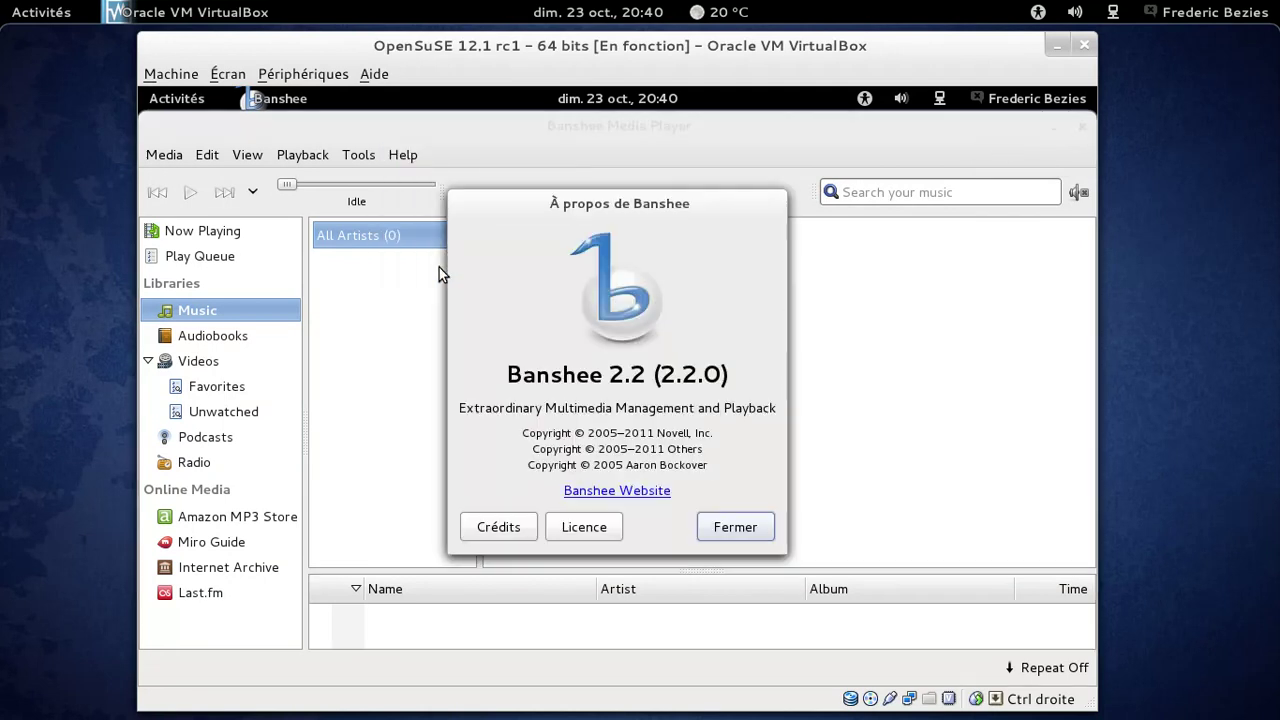
pyautogui.click(745, 528)
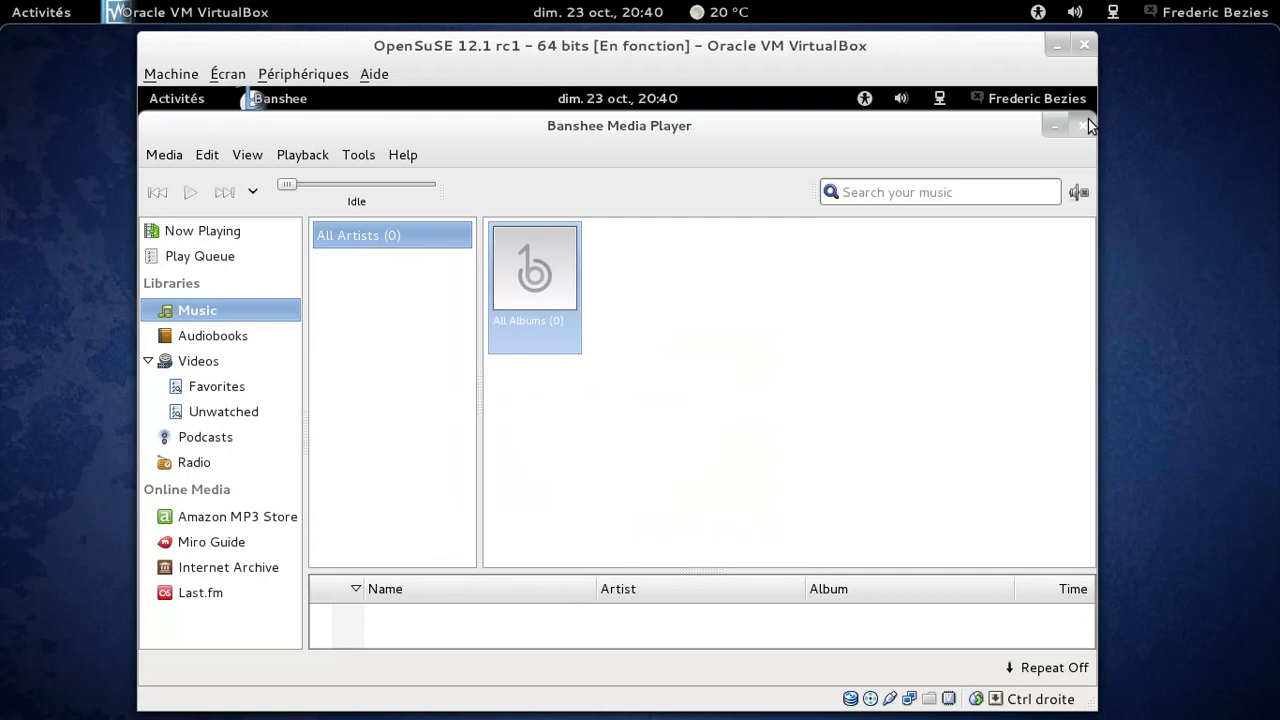
# Close the Banshee Media Player and Administrator Settings windows.
pyautogui.click(1085, 125)
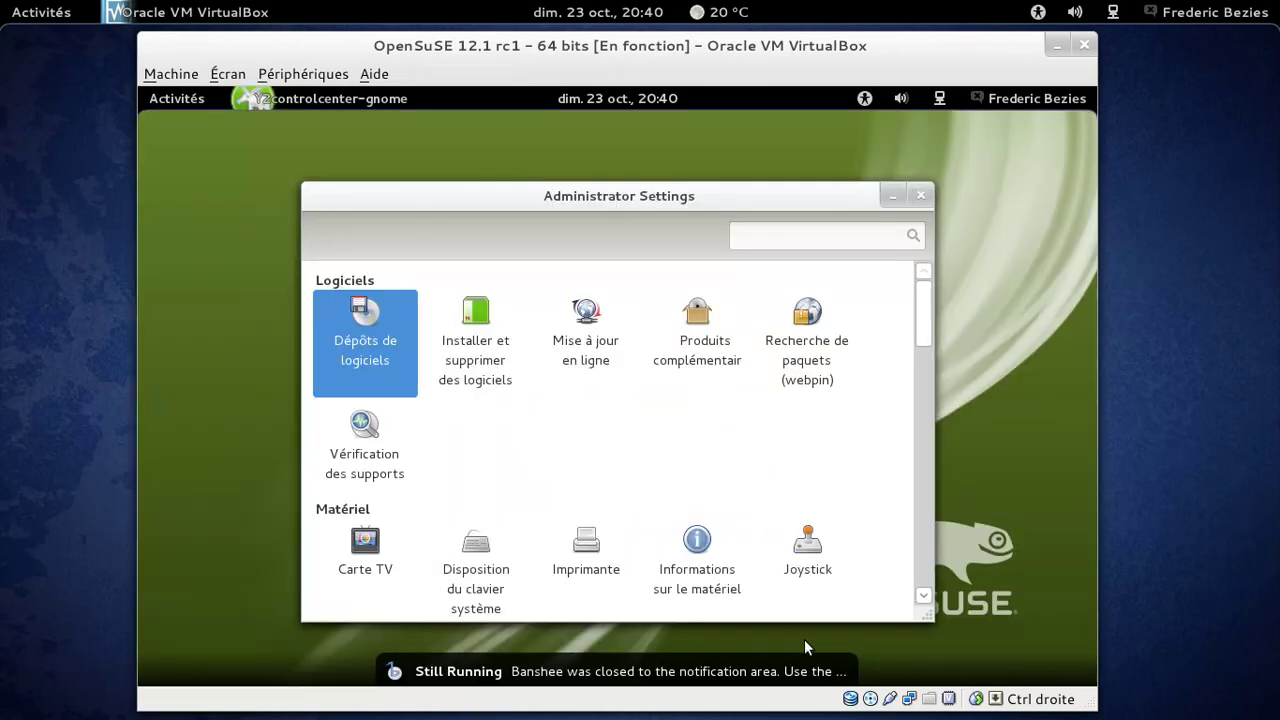
pyautogui.click(771, 671)
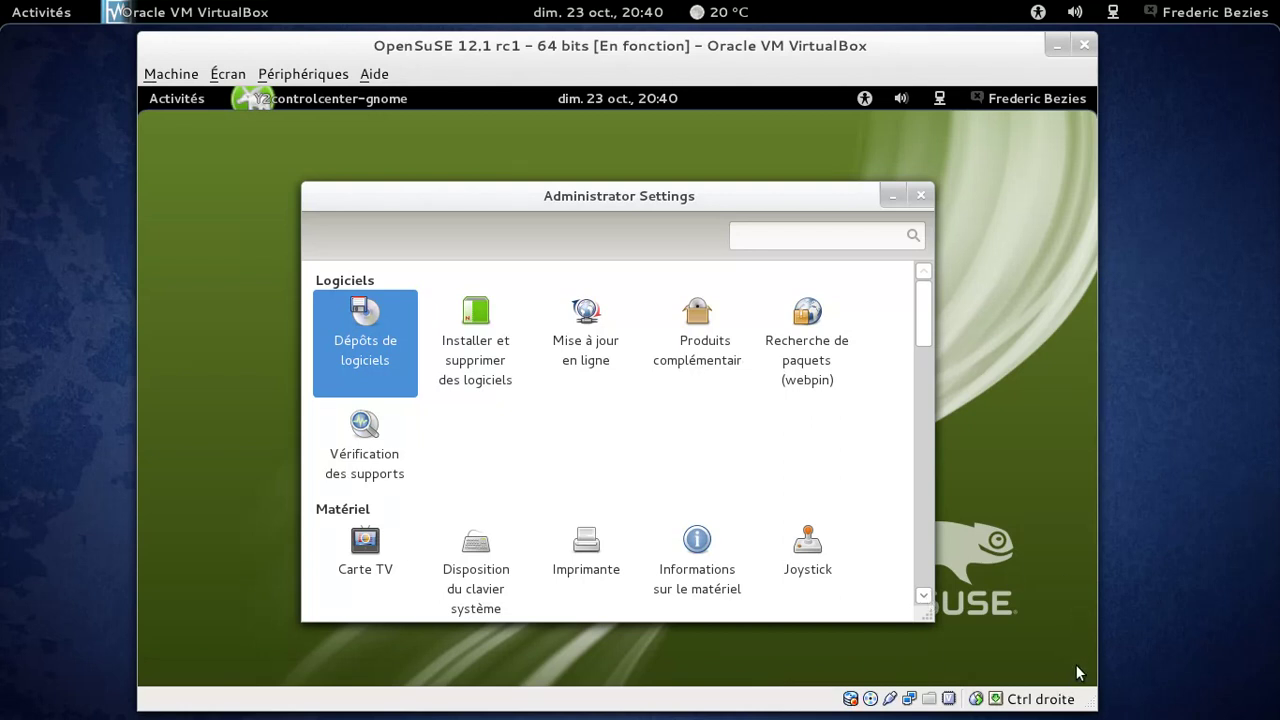
pyautogui.click(922, 196)
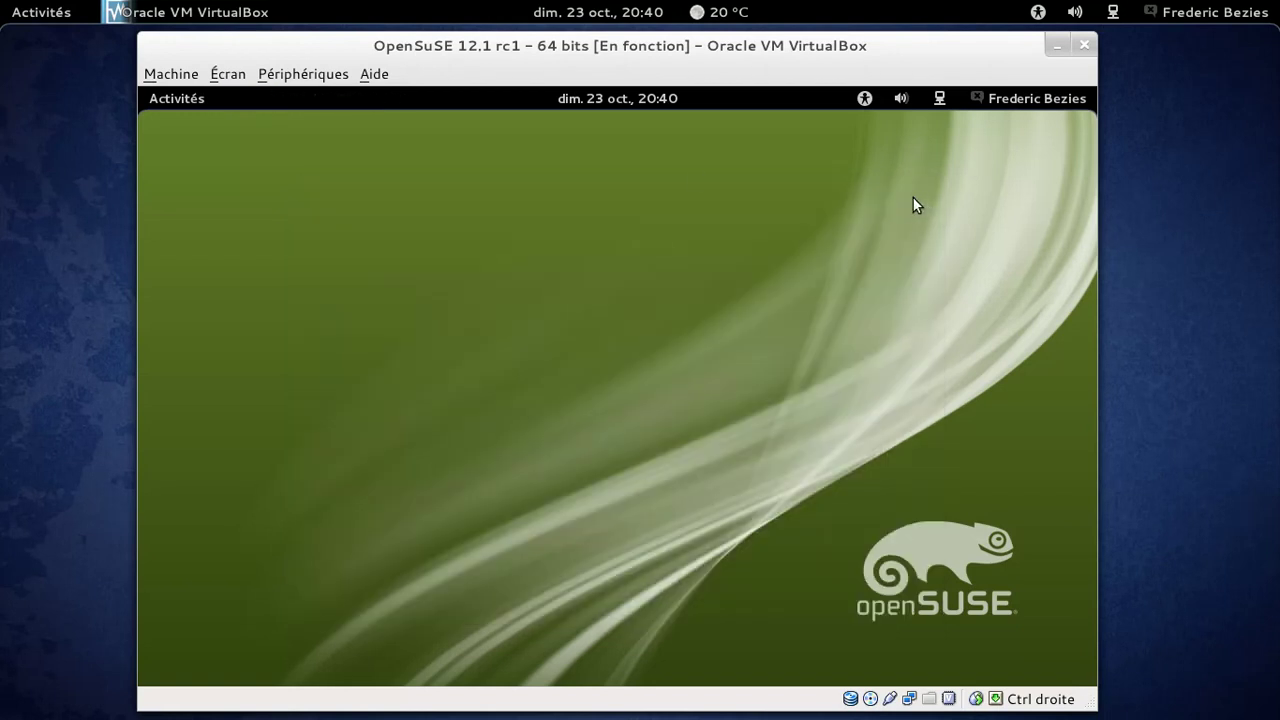
# Switch to Firefox, load fr.youtube.com, and hide the browser's menu bar.
pyautogui.click(150, 98)
pyautogui.click(163, 216)
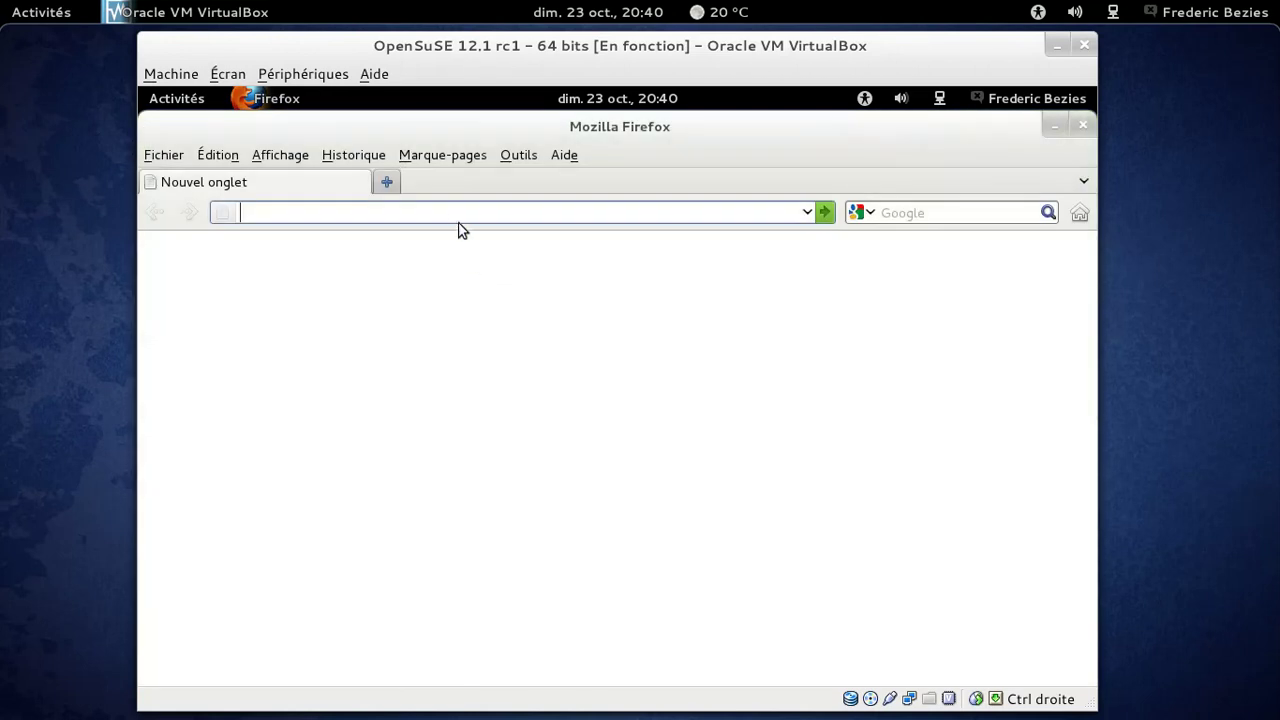
pyautogui.write('fr.youtube.com')
pyautogui.press('Return')
pyautogui.rightClick(631, 147)
pyautogui.click(700, 167)
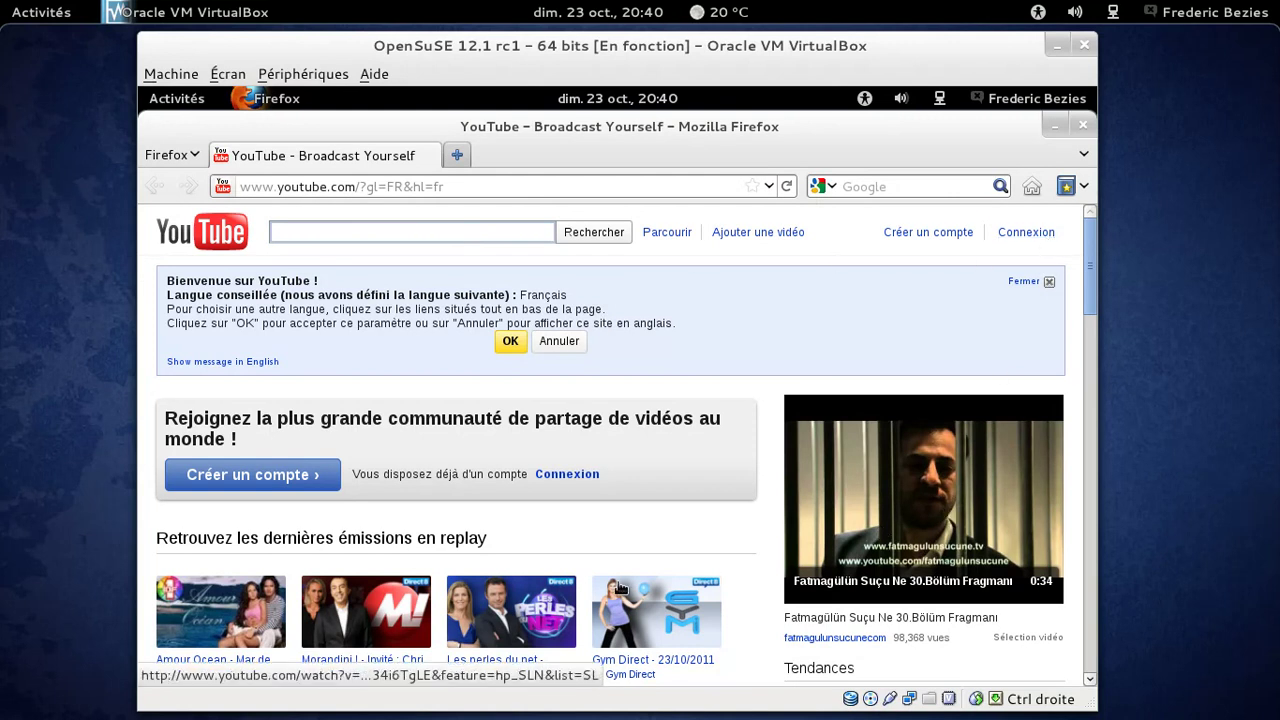
# Play the Présumé Innocent video from the replay section and collapse the playlist bar.
pyautogui.scroll(-5, 551, 499)
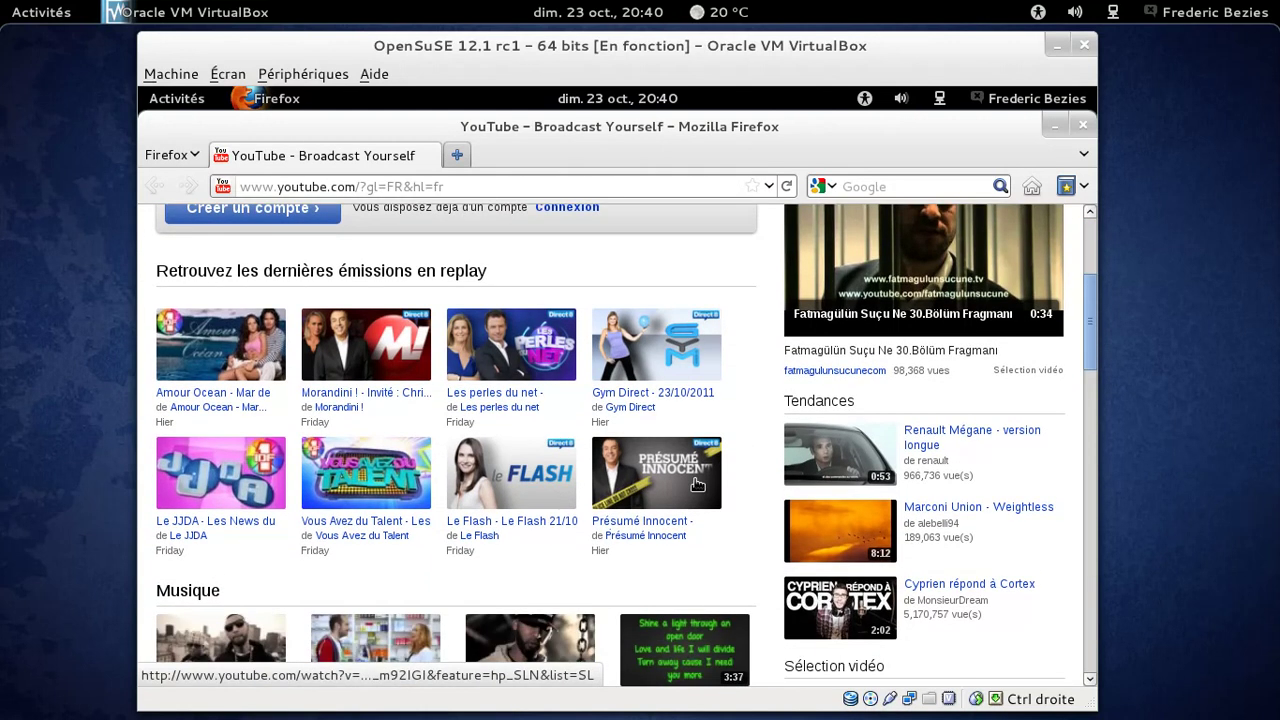
pyautogui.click(697, 484)
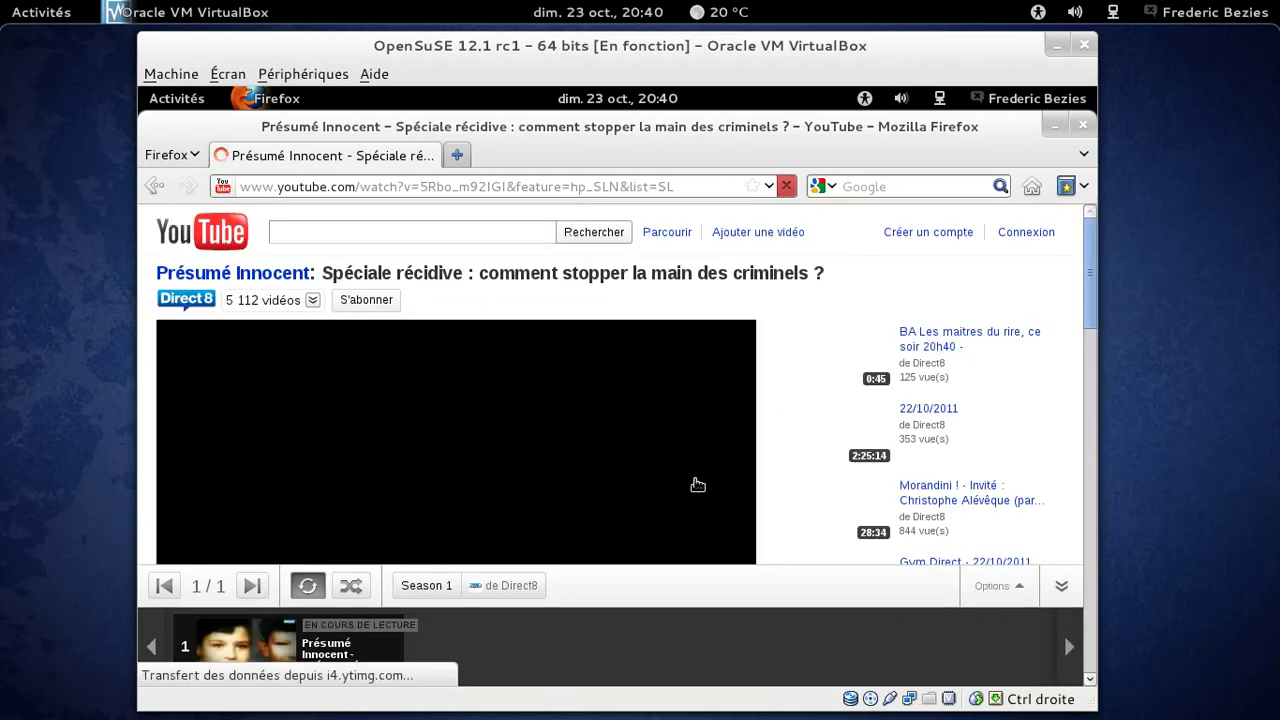
pyautogui.click(1062, 585)
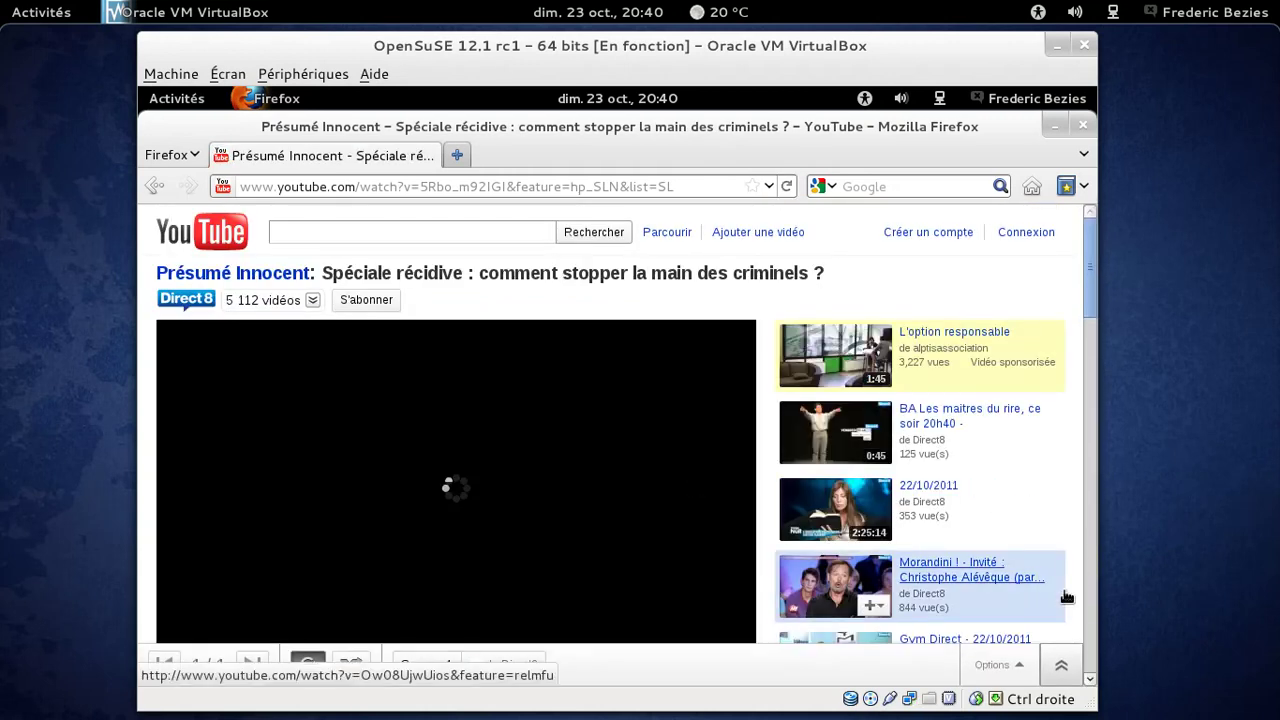
# Open Adobe's Flash Player information page from the video player, check the video's playback, and close the YouTube tab.
pyautogui.rightClick(659, 399)
pyautogui.click(837, 665)
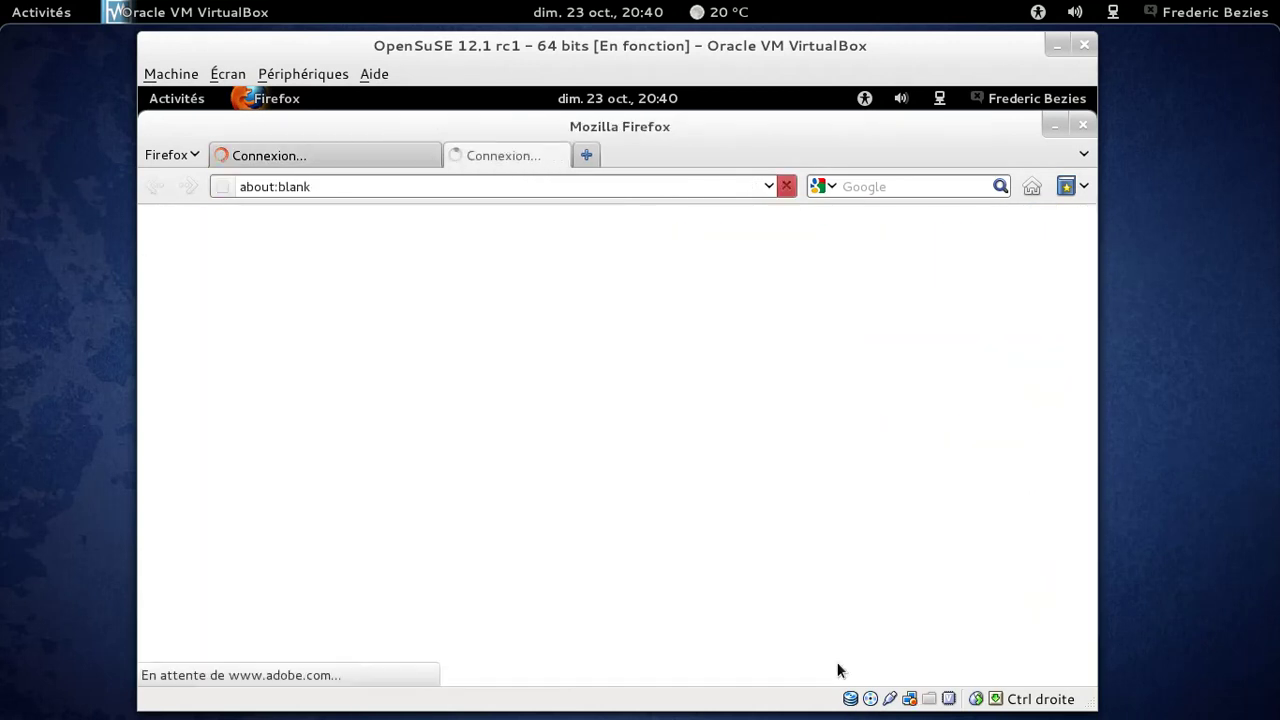
pyautogui.click(352, 155)
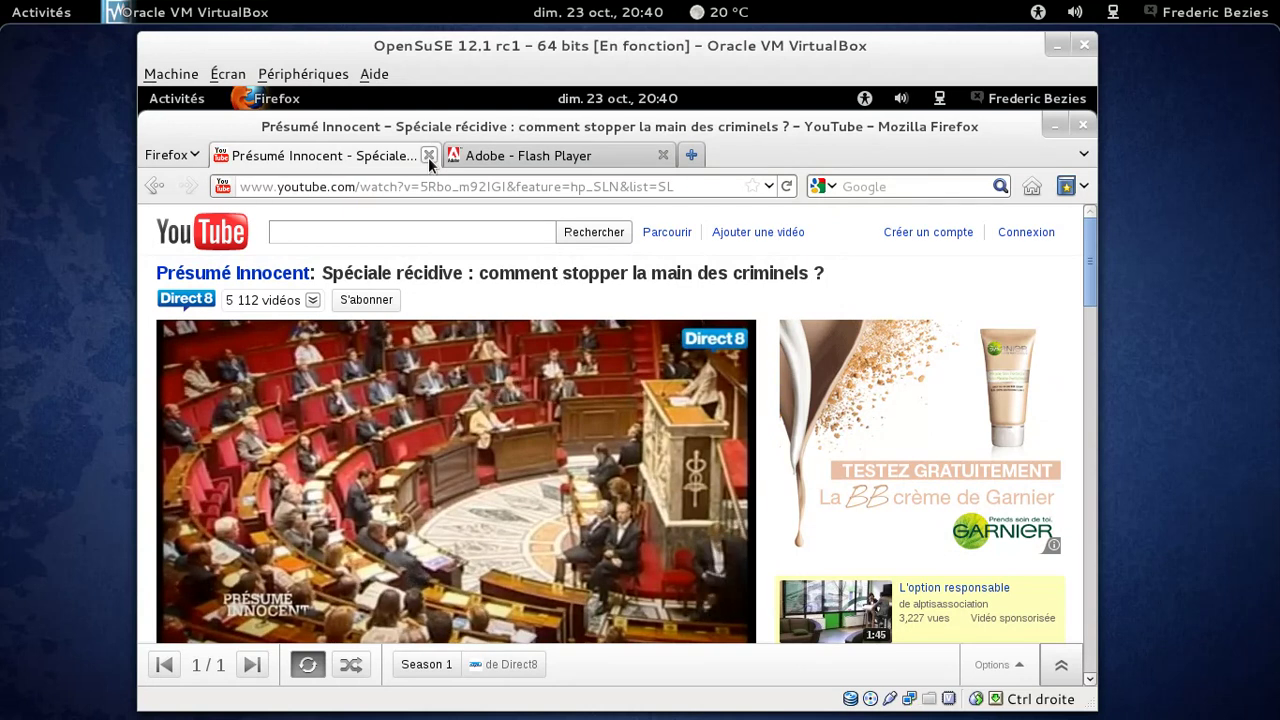
pyautogui.click(428, 155)
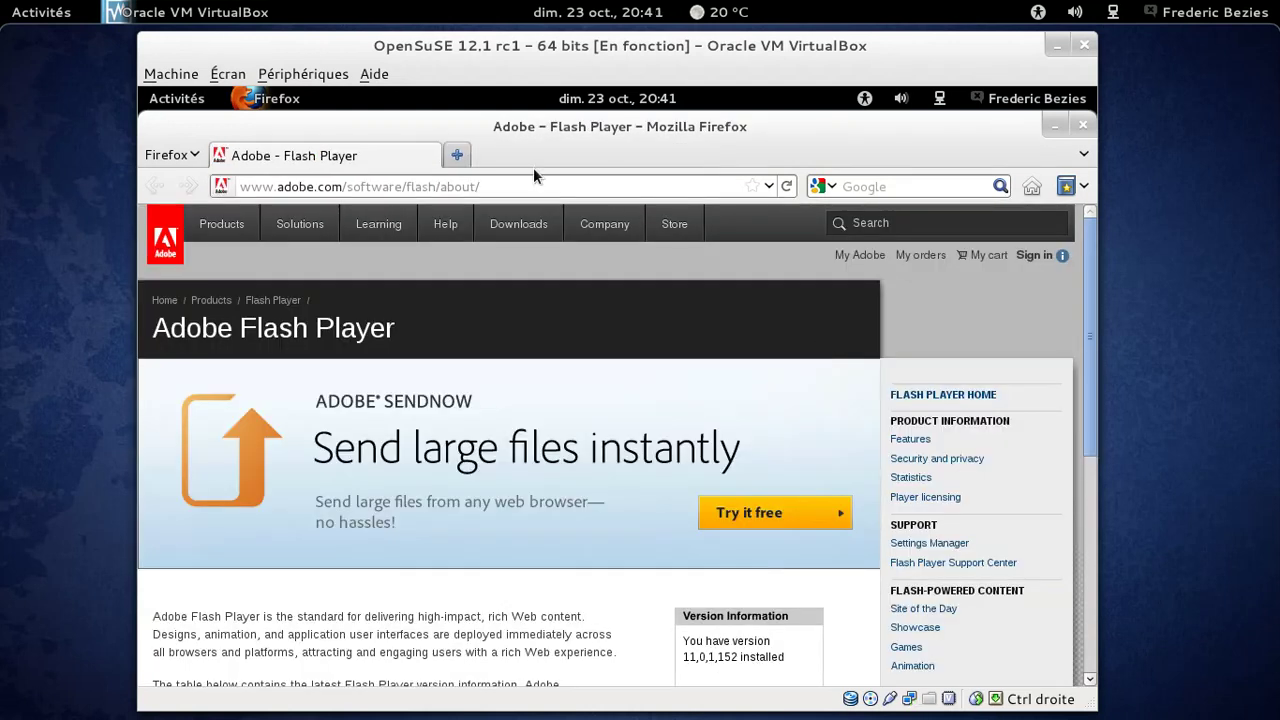
# Load about:plugins, examine the enabled plugins through to the Shockwave Flash entry, and close Firefox.
pyautogui.moveTo(480, 186); pyautogui.dragTo(199, 190)
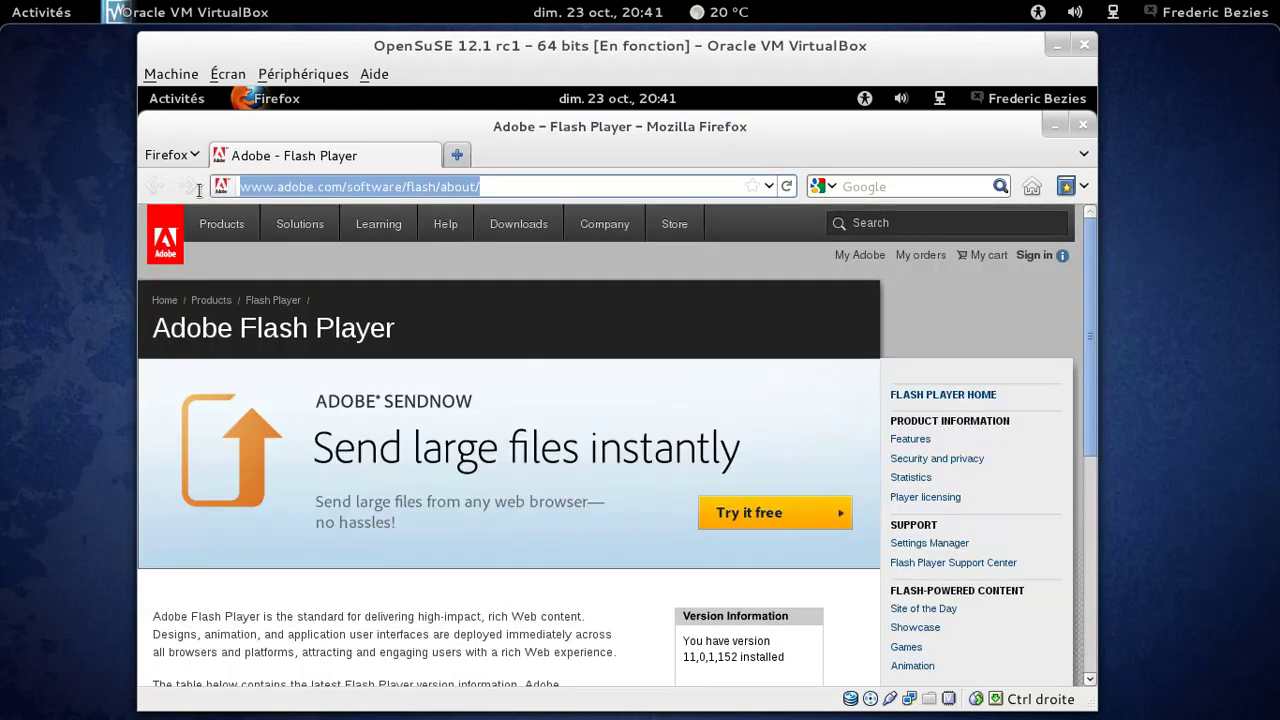
pyautogui.write('about:pliugins')
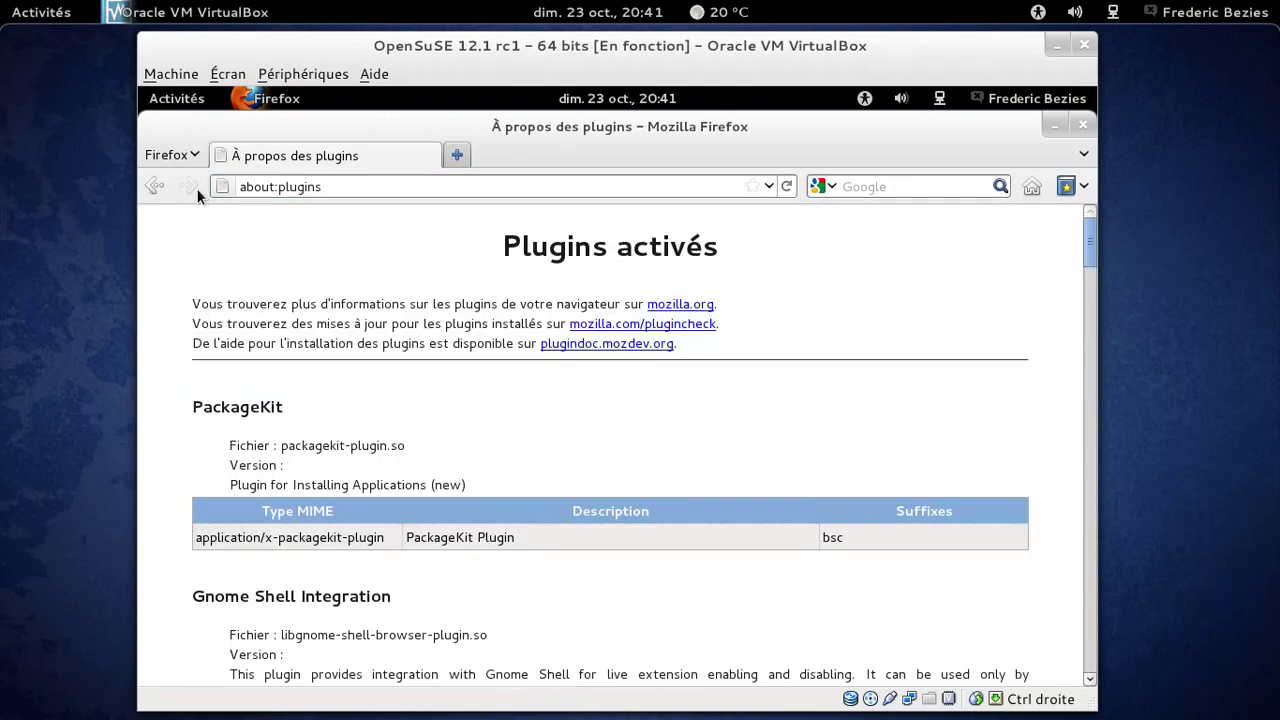
pyautogui.scroll(-3, 868, 431)
pyautogui.scroll(-8, 864, 420)
pyautogui.scroll(-10, 857, 414)
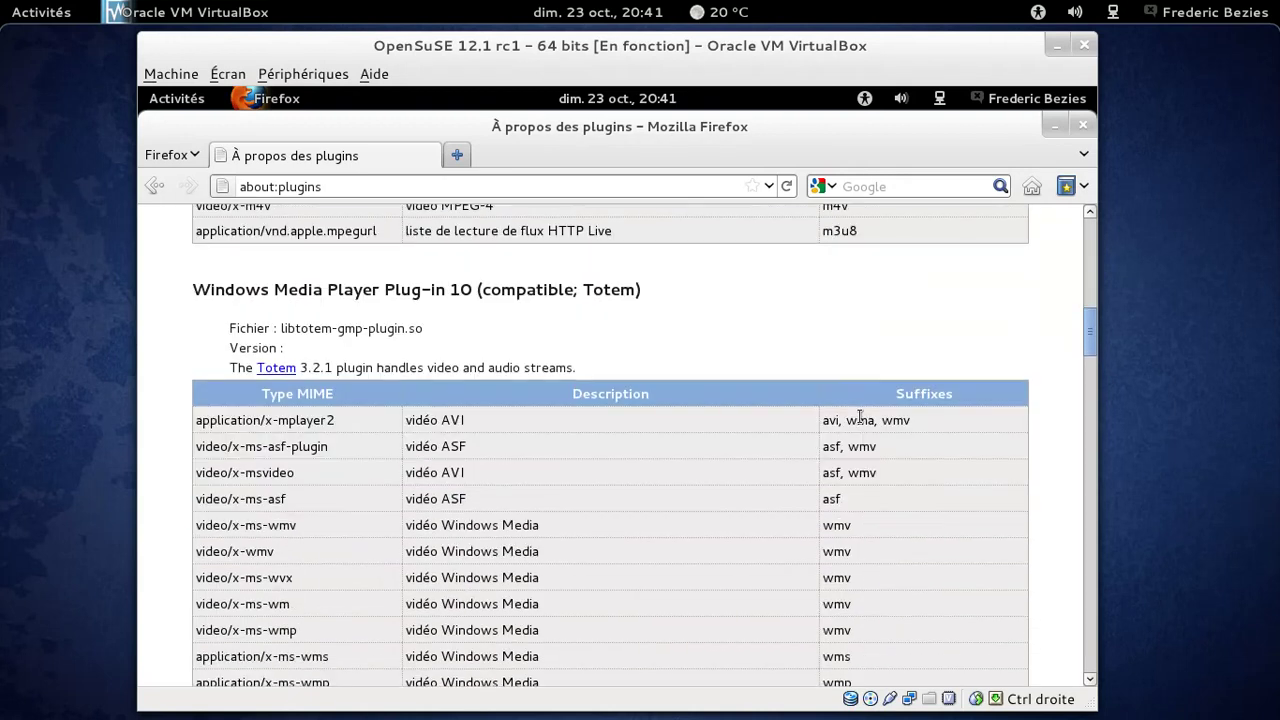
pyautogui.scroll(-10, 857, 415)
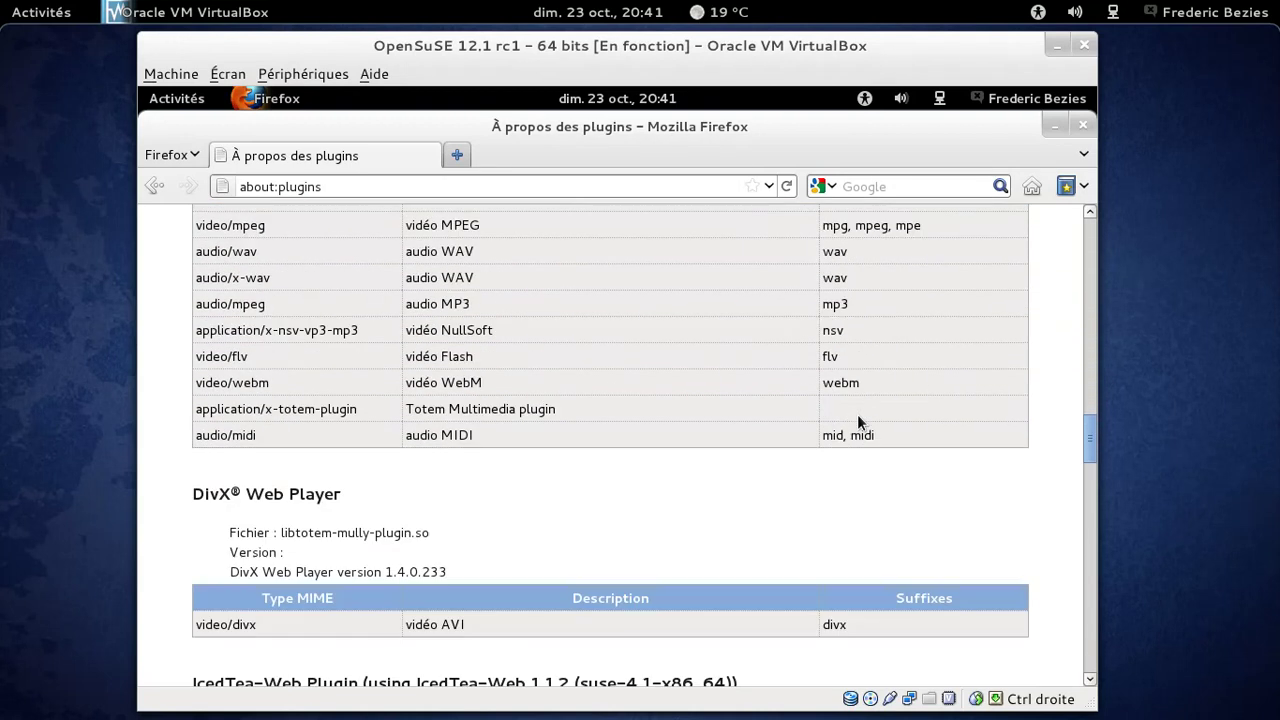
pyautogui.scroll(-10, 857, 414)
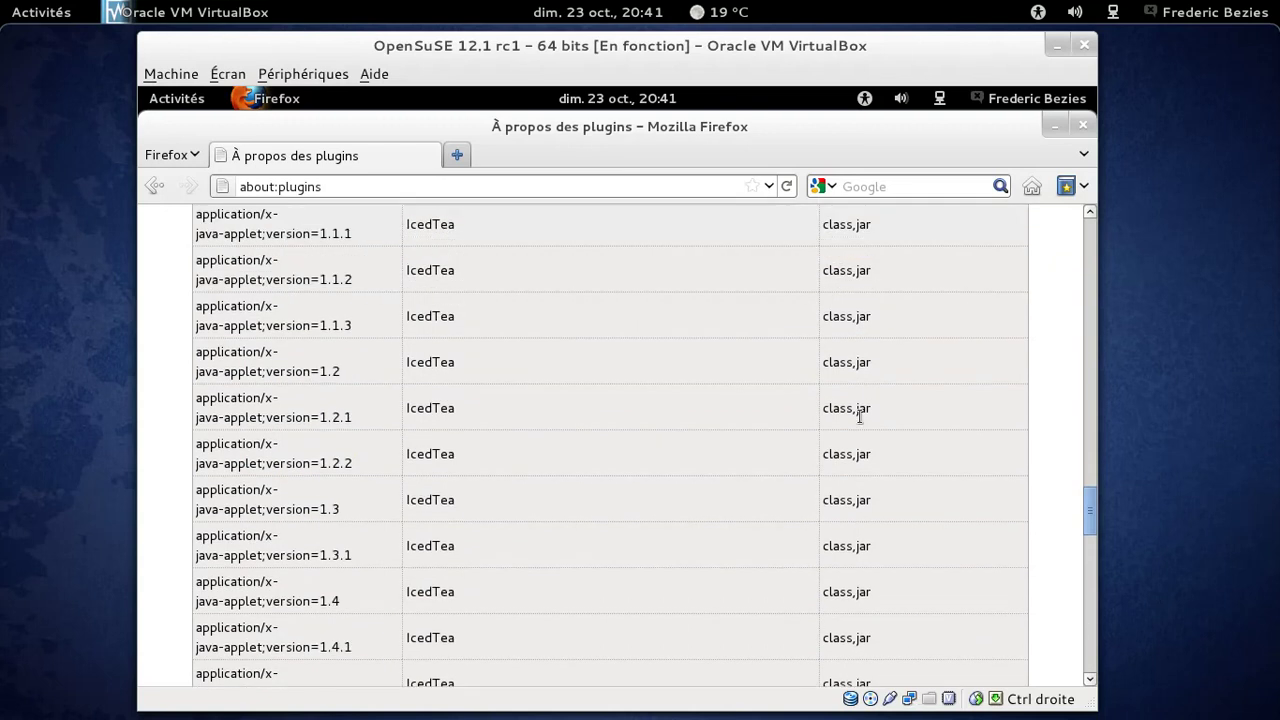
pyautogui.scroll(-2, 859, 416)
pyautogui.moveTo(1089, 558); pyautogui.dragTo(1095, 650)
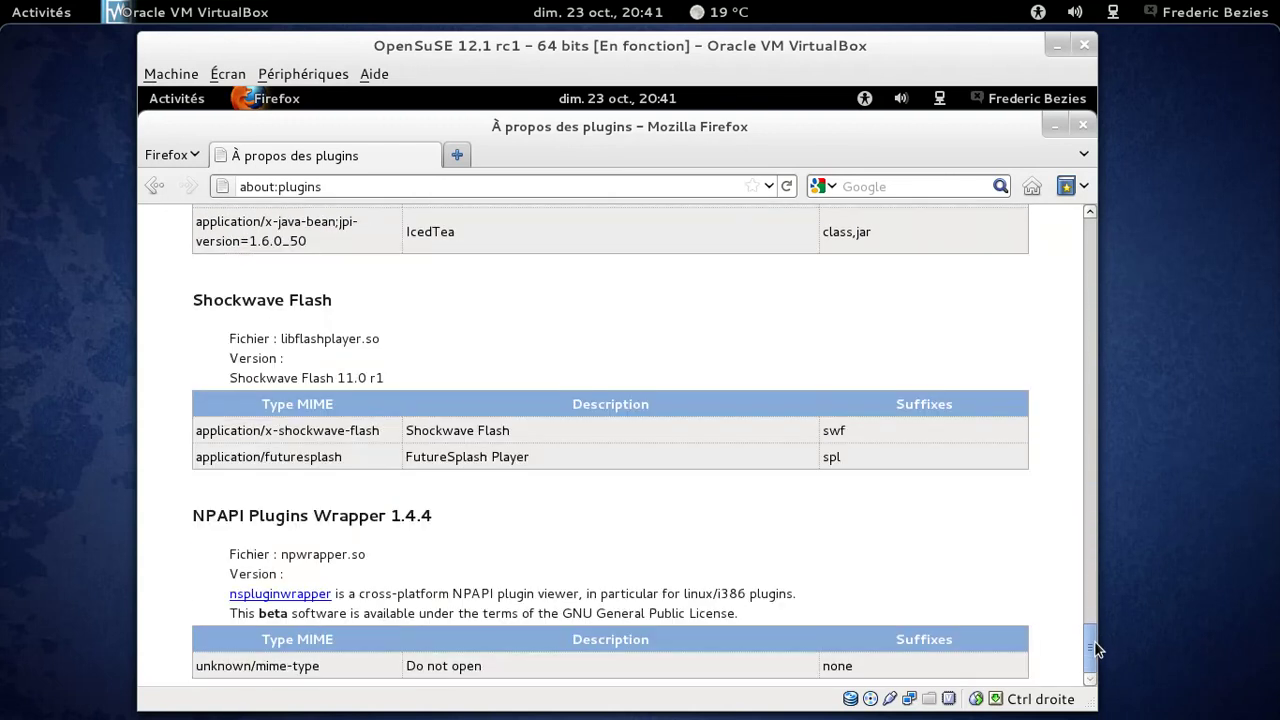
pyautogui.click(1082, 126)
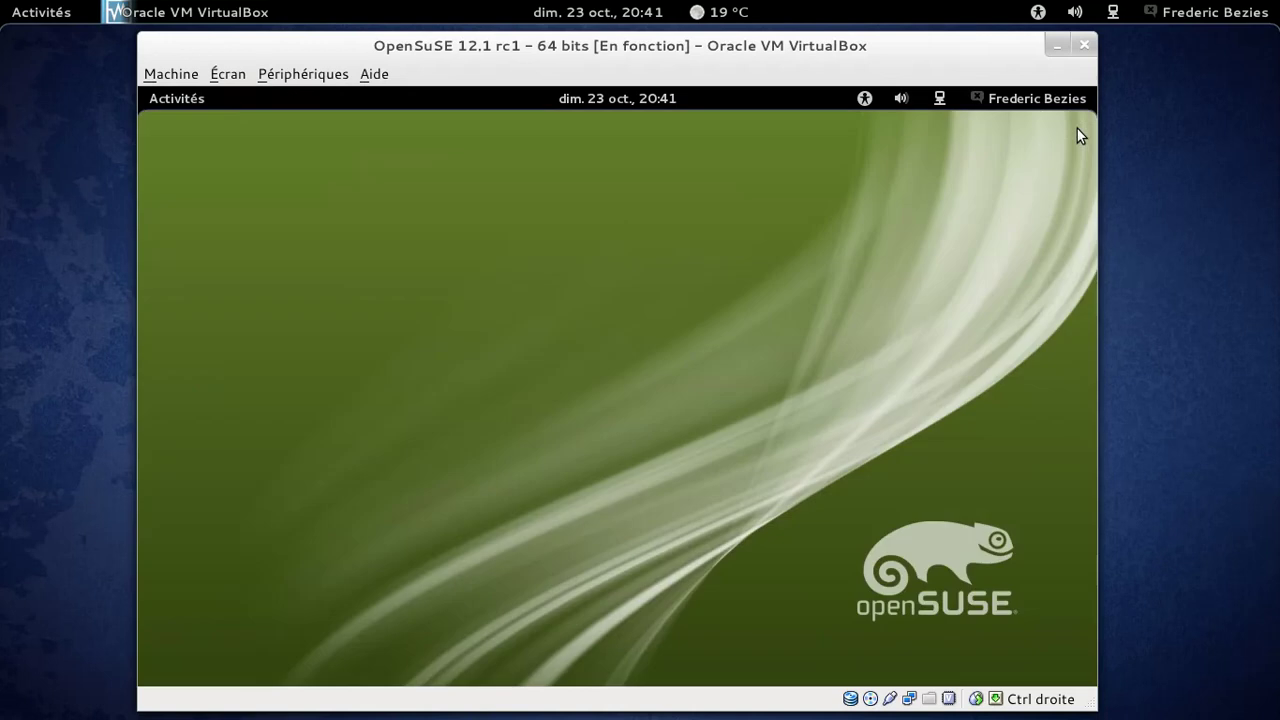
# View the desktop clock's calendar from the activities overview and close it.
pyautogui.click(185, 102)
pyautogui.click(579, 101)
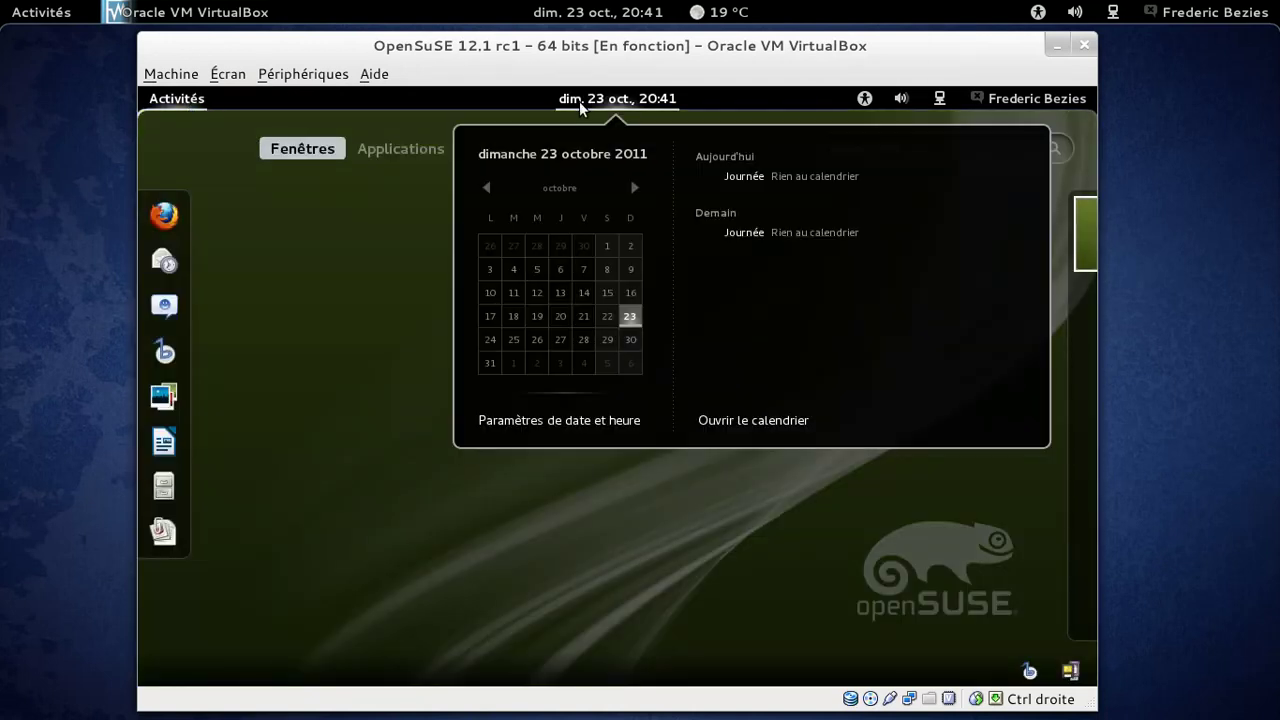
pyautogui.click(579, 101)
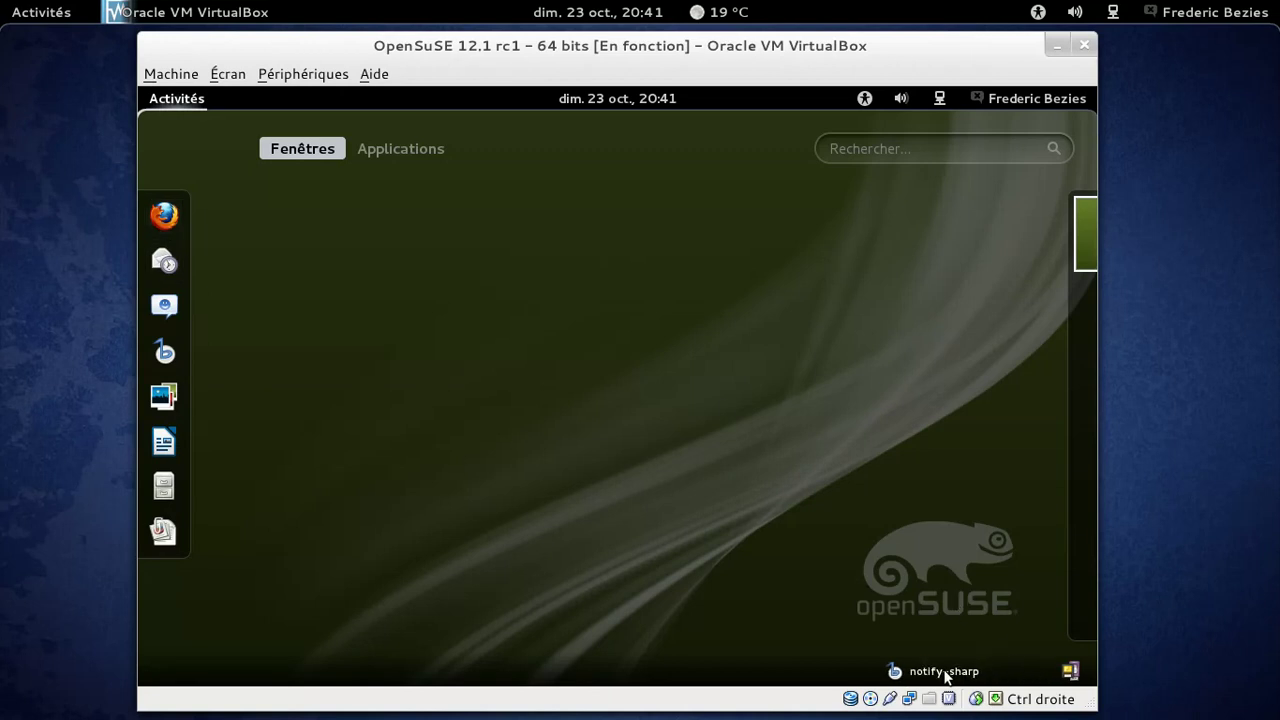
# Quit Banshee from the notification area and eject the openSUSE-DVD-x86_640379 disc.
pyautogui.rightClick(895, 671)
pyautogui.click(946, 648)
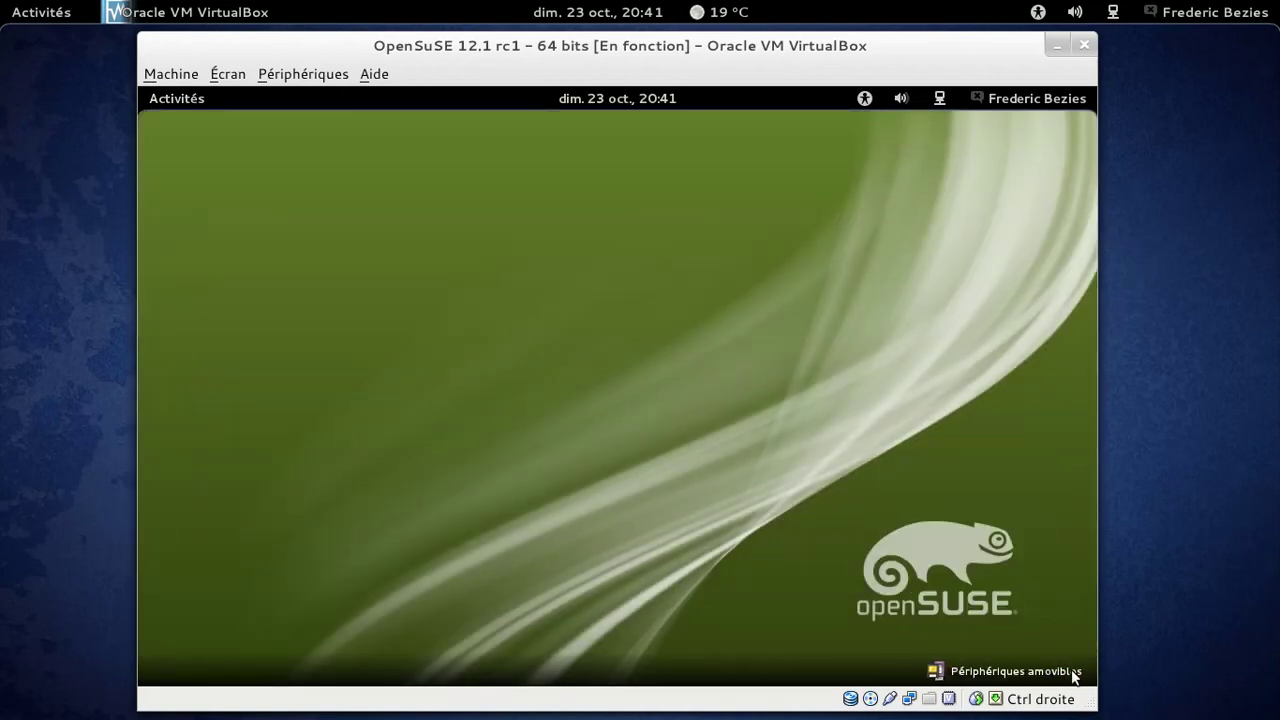
pyautogui.click(966, 676)
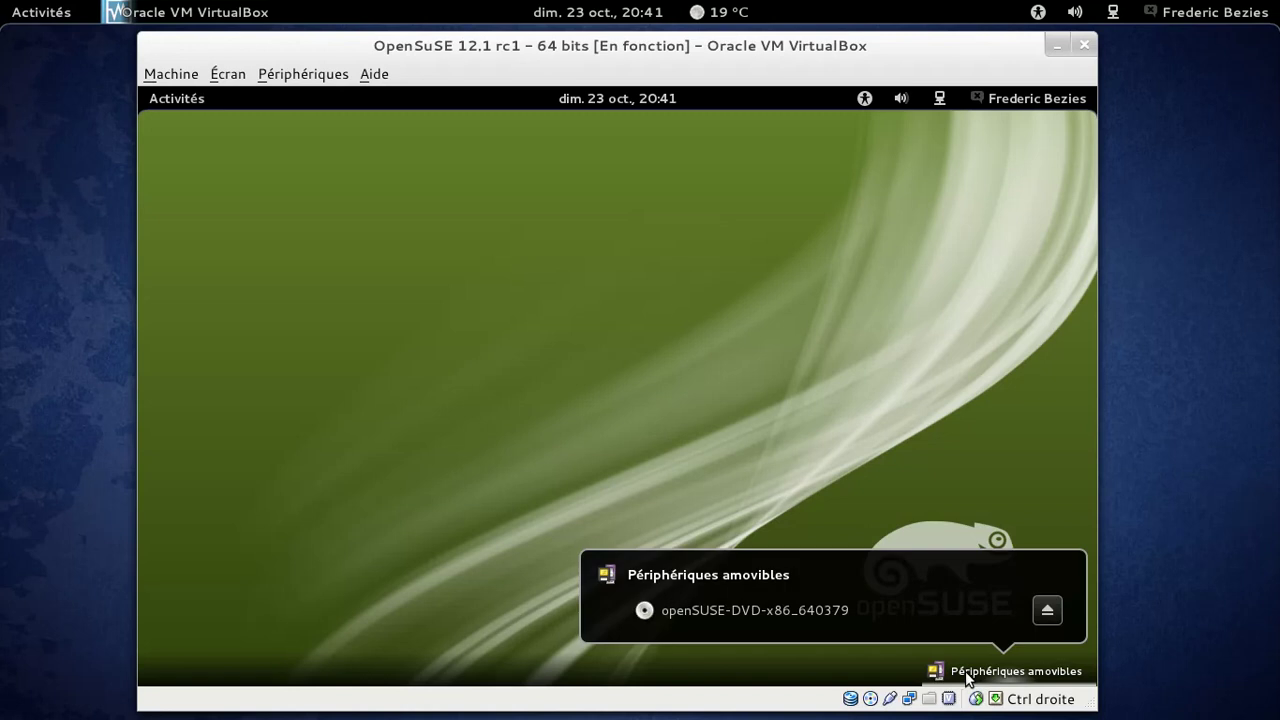
pyautogui.click(1047, 611)
# Shut down the openSUSE guest system and confirm with Éteindre.
pyautogui.click(1042, 111)
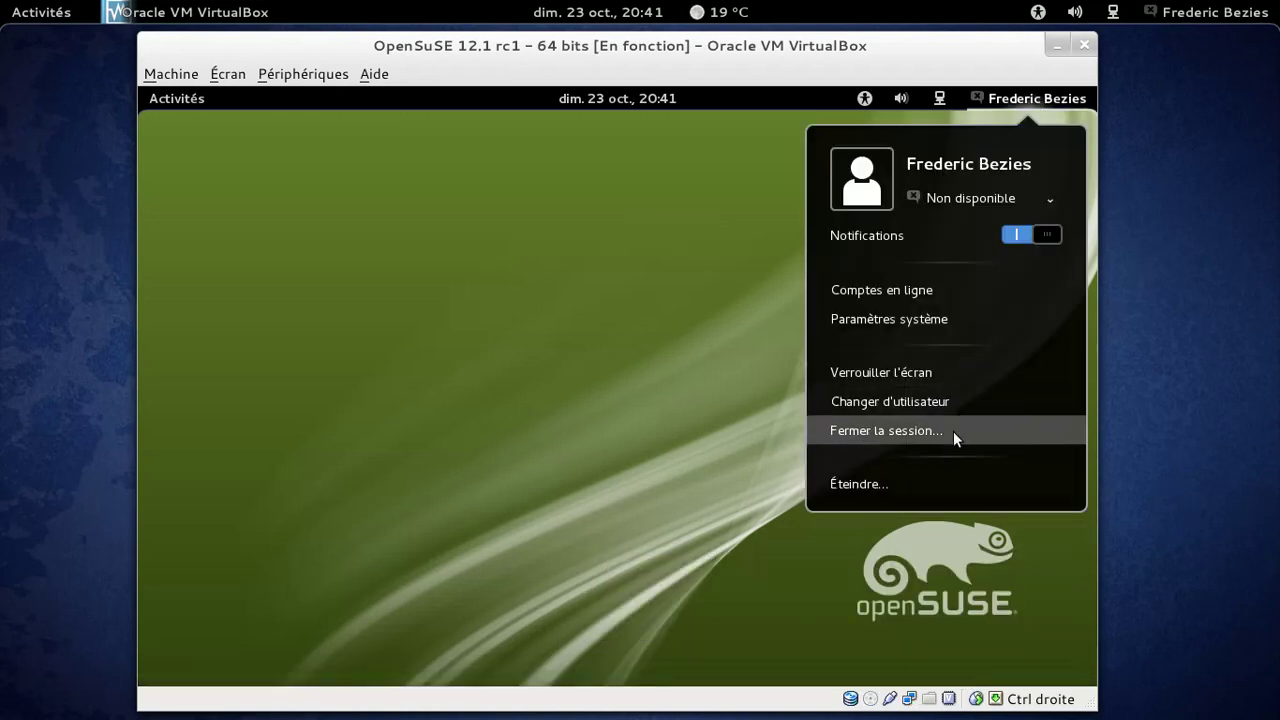
pyautogui.click(930, 484)
pyautogui.click(779, 447)
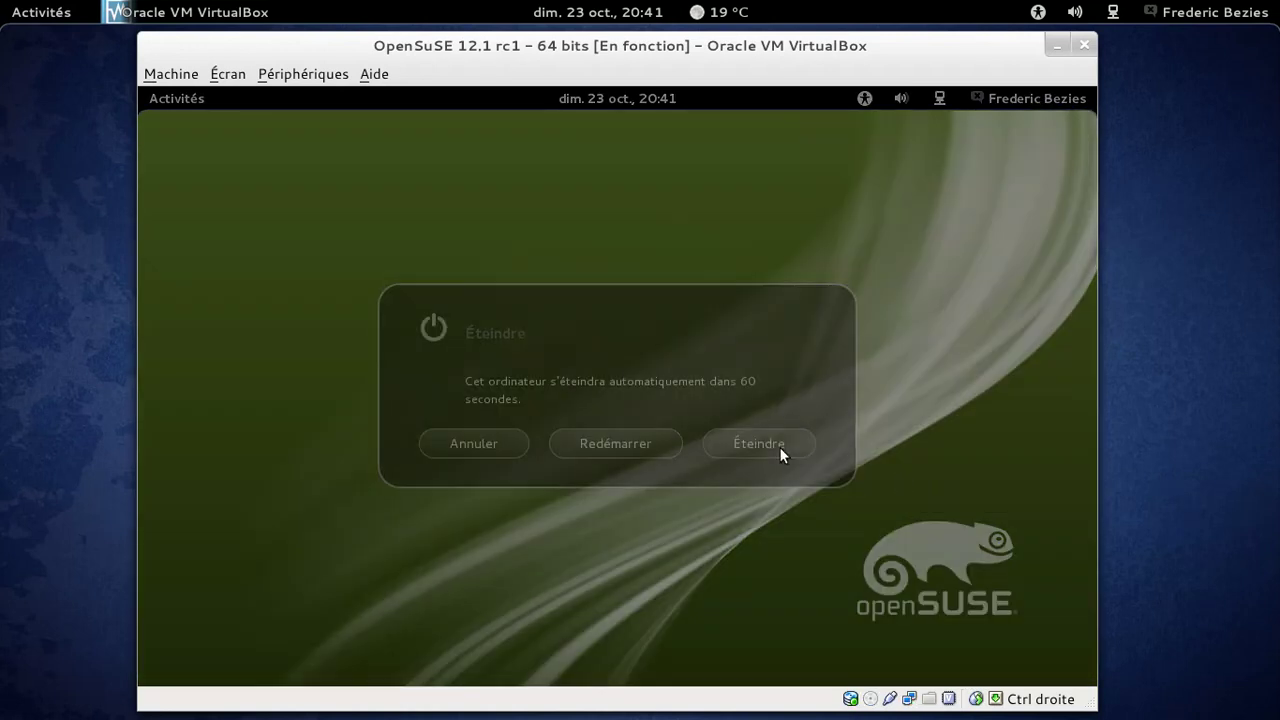